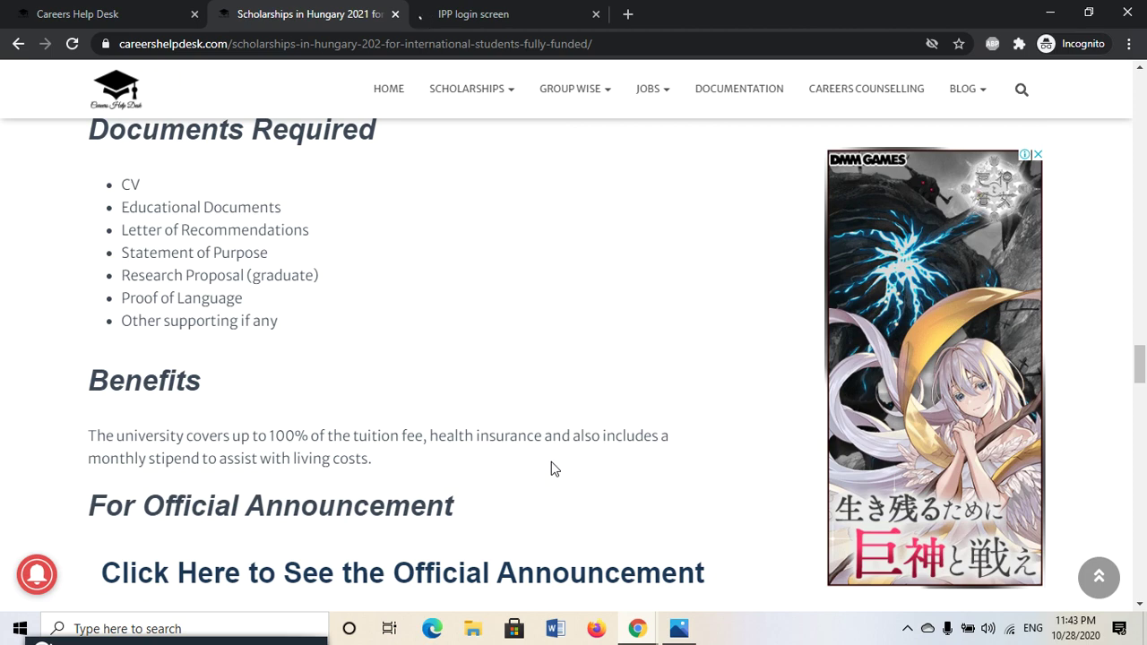
- Review the required documents, benefits and application instructions on the Scholarships in Hungary page
scroll(551, 463, "down", 3)
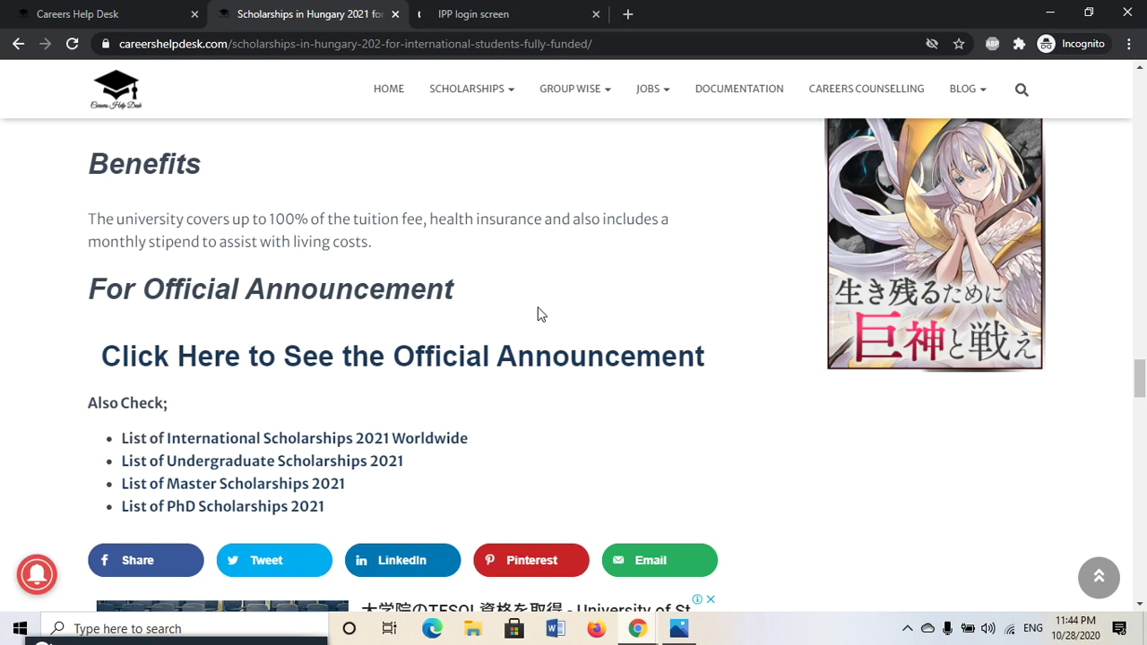
scroll(538, 313, "up", 2)
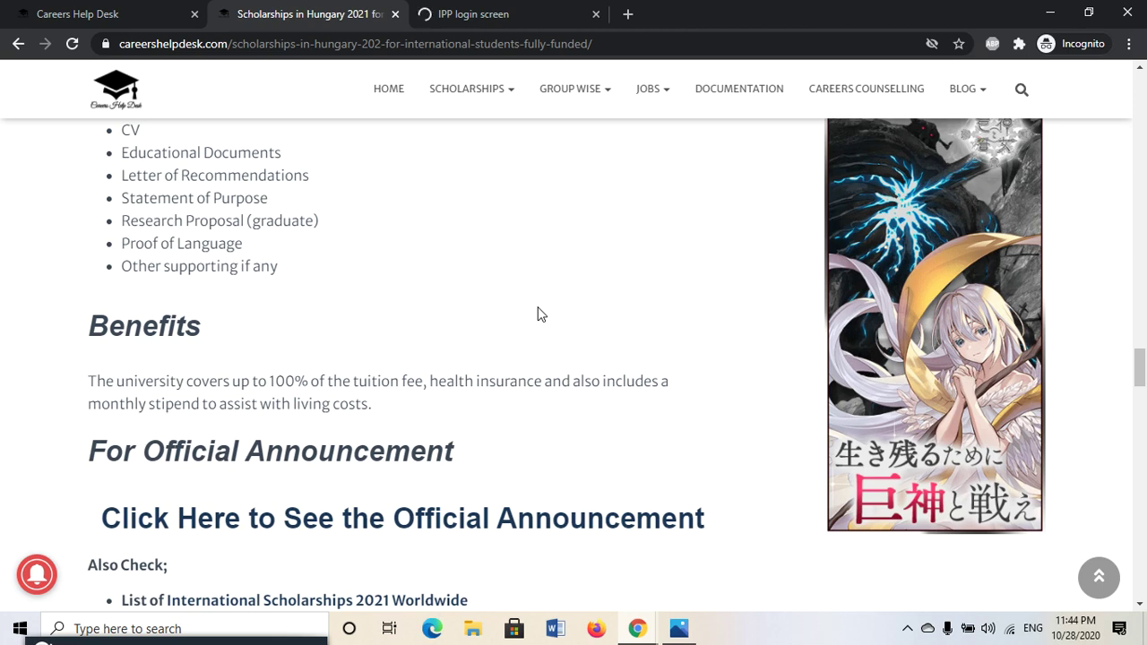
scroll(540, 314, "up", 4)
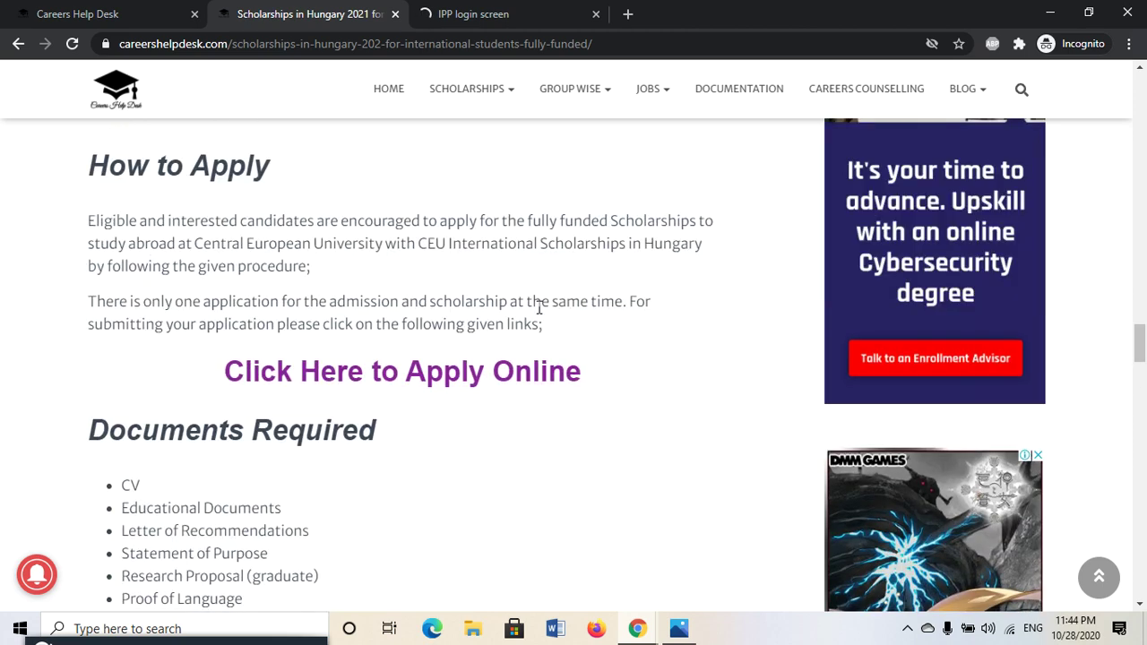
- Switch to the CEU online application login page and review its instructions and login options
left_click(484, 9)
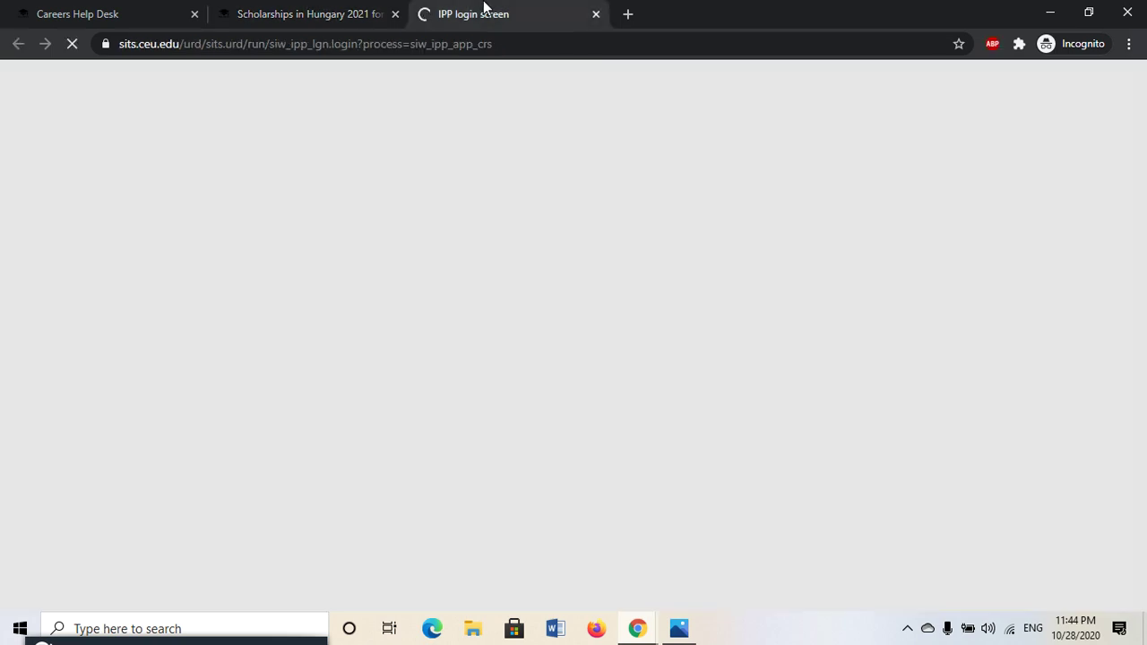
scroll(99, 320, "down", 2)
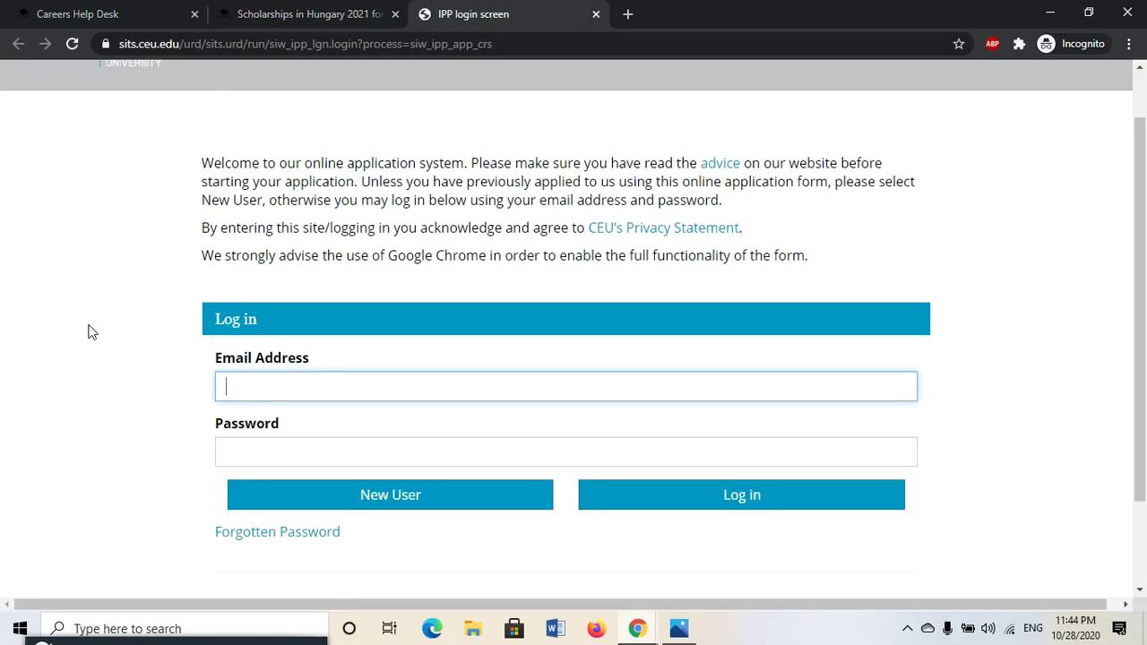
scroll(89, 332, "down", 1)
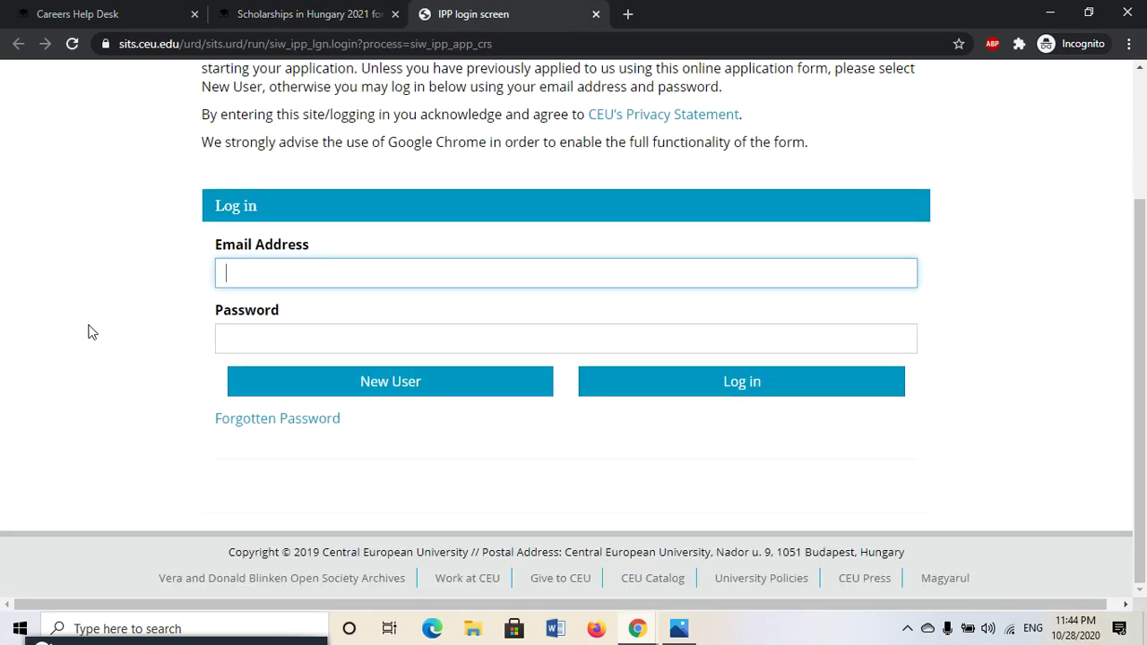
scroll(90, 332, "up", 2)
scroll(90, 332, "down", 2)
- Open the new user registration form to examine its required fields and GDPR consent, and cancel the registration
left_click(404, 389)
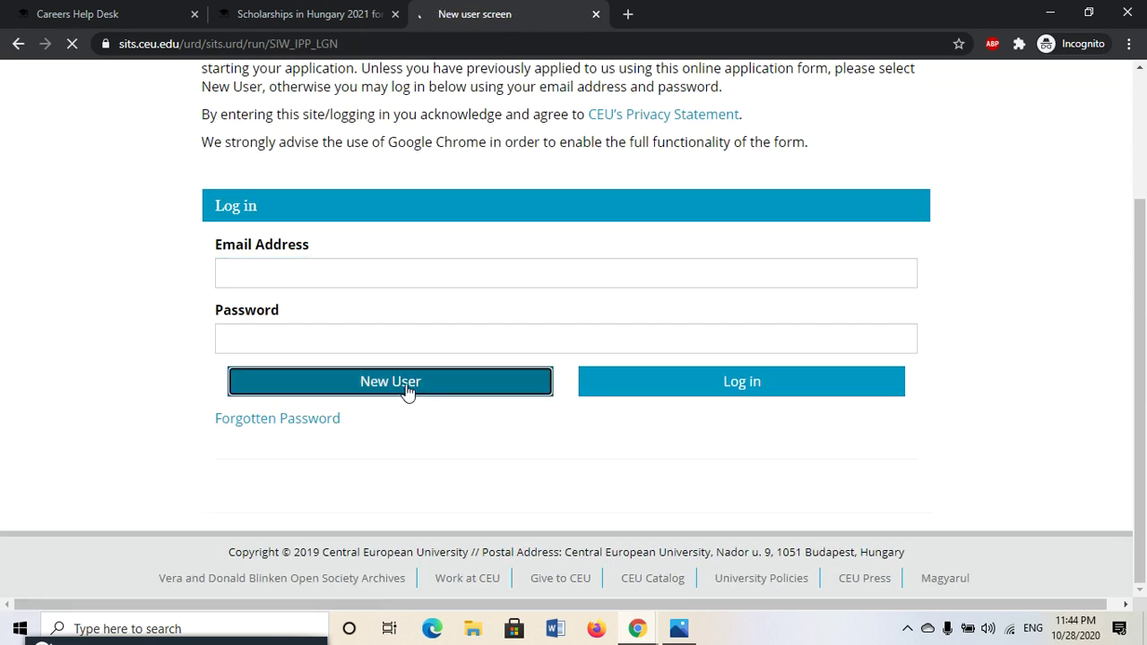
scroll(861, 334, "down", 1)
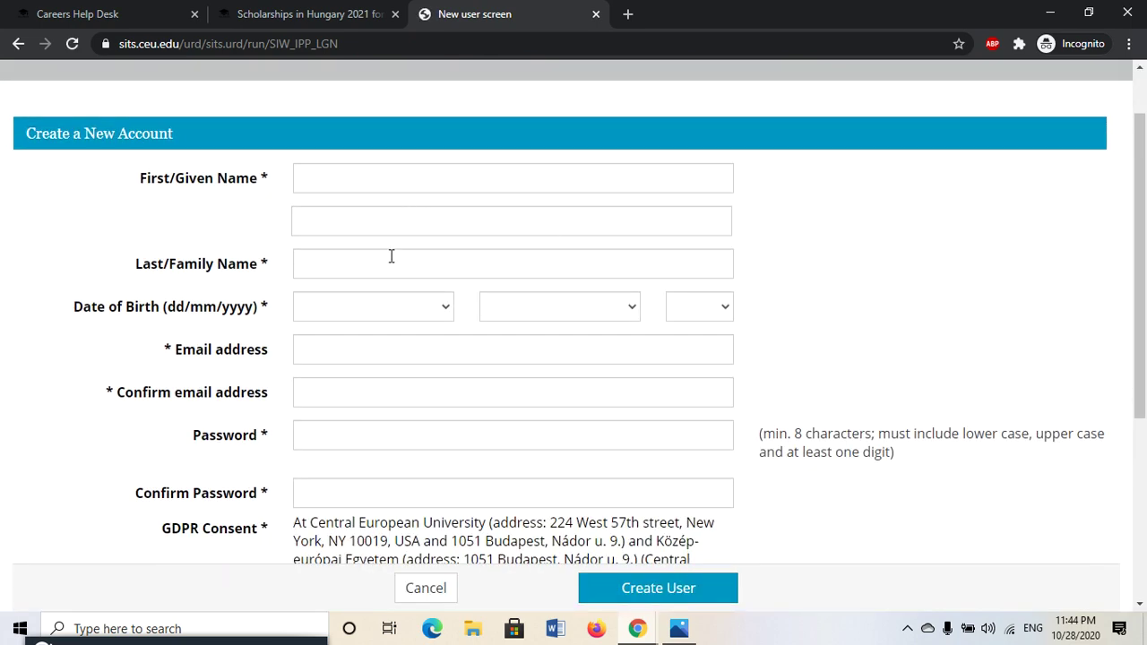
scroll(401, 324, "down", 1)
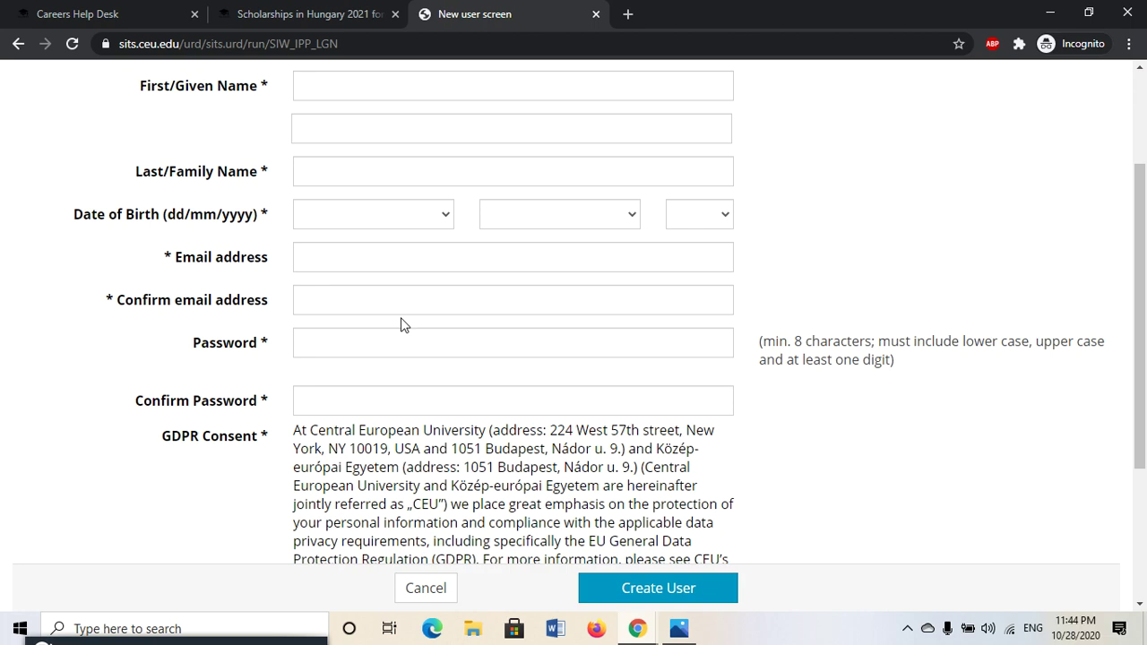
scroll(400, 324, "down", 2)
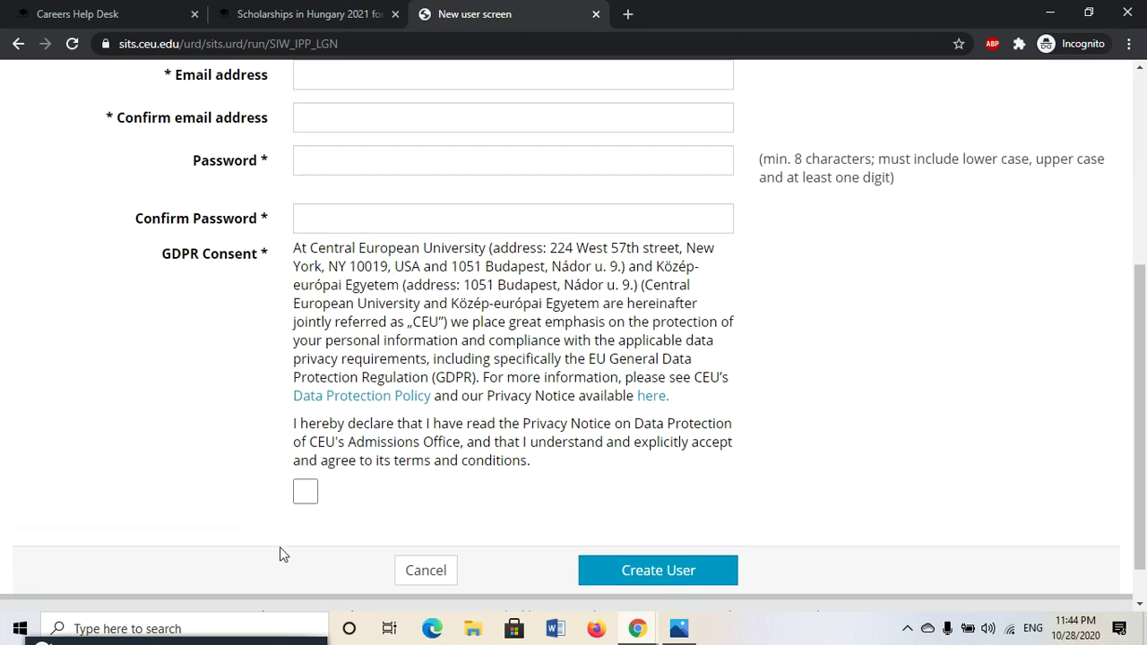
left_click(422, 572)
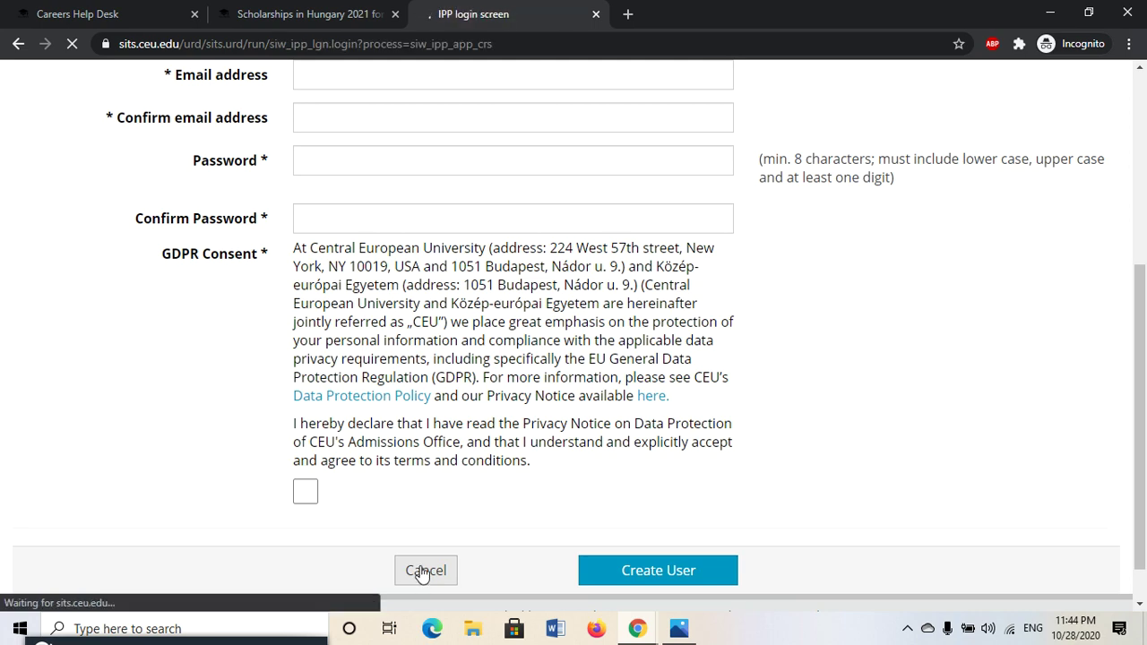
- Log in to the CEU application system with the account's email address and password
scroll(422, 572, "down", 2)
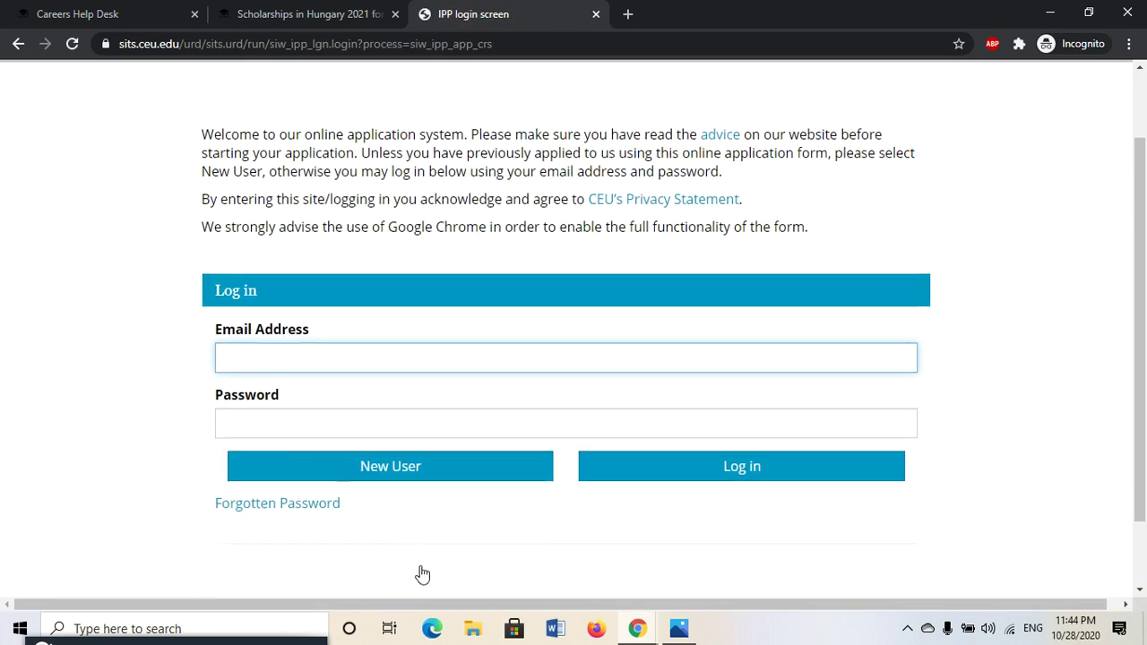
left_click(356, 332)
left_click(337, 356)
left_click(349, 389)
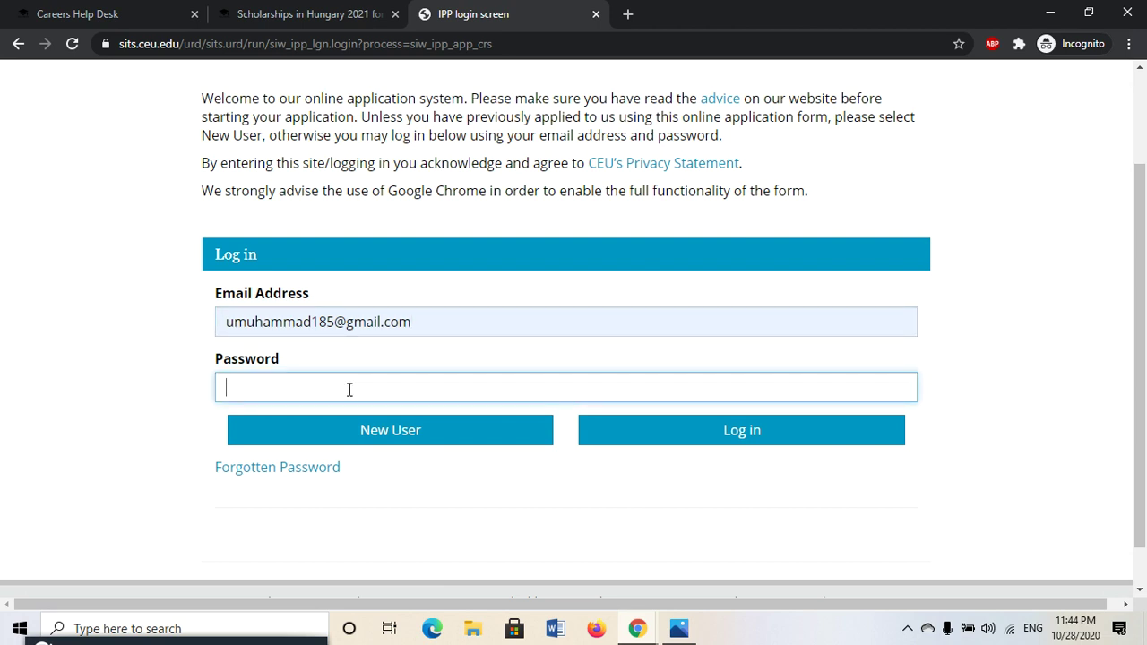
type("•••••••••")
left_click(704, 430)
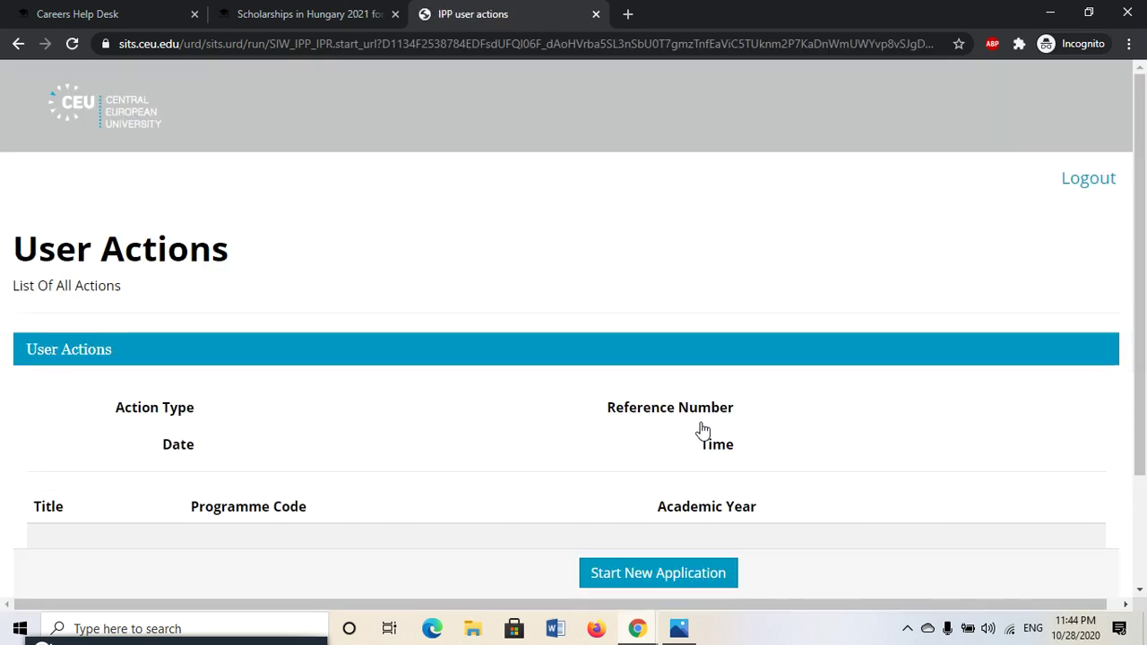
- Start a new application from the User Actions page
scroll(704, 430, "down", 2)
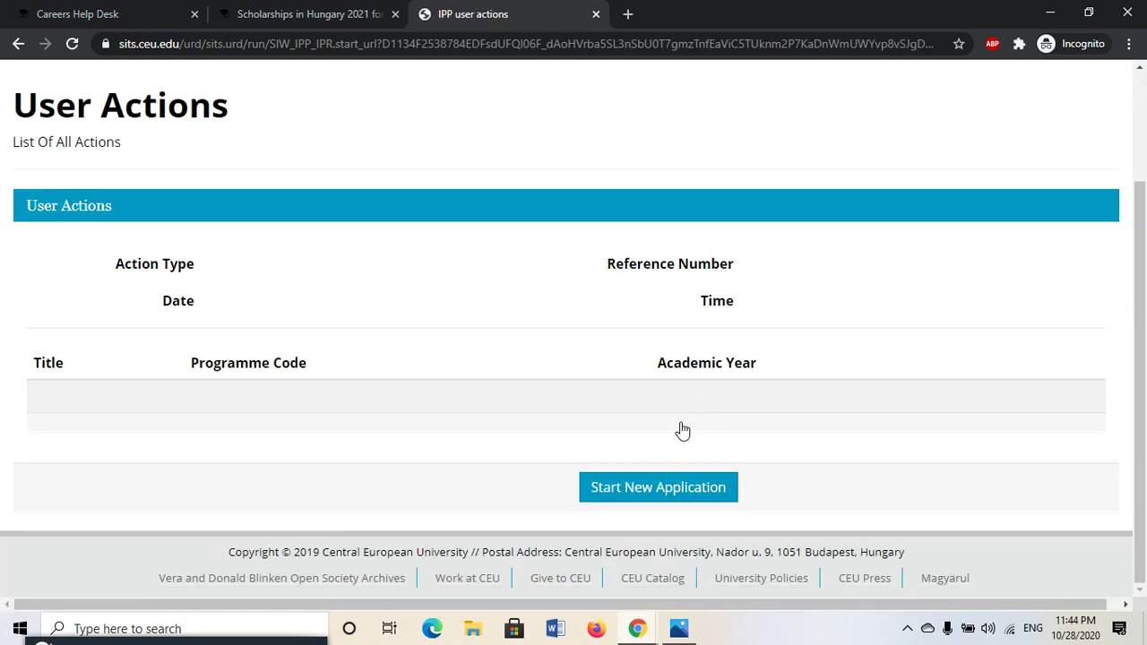
scroll(497, 430, "up", 1)
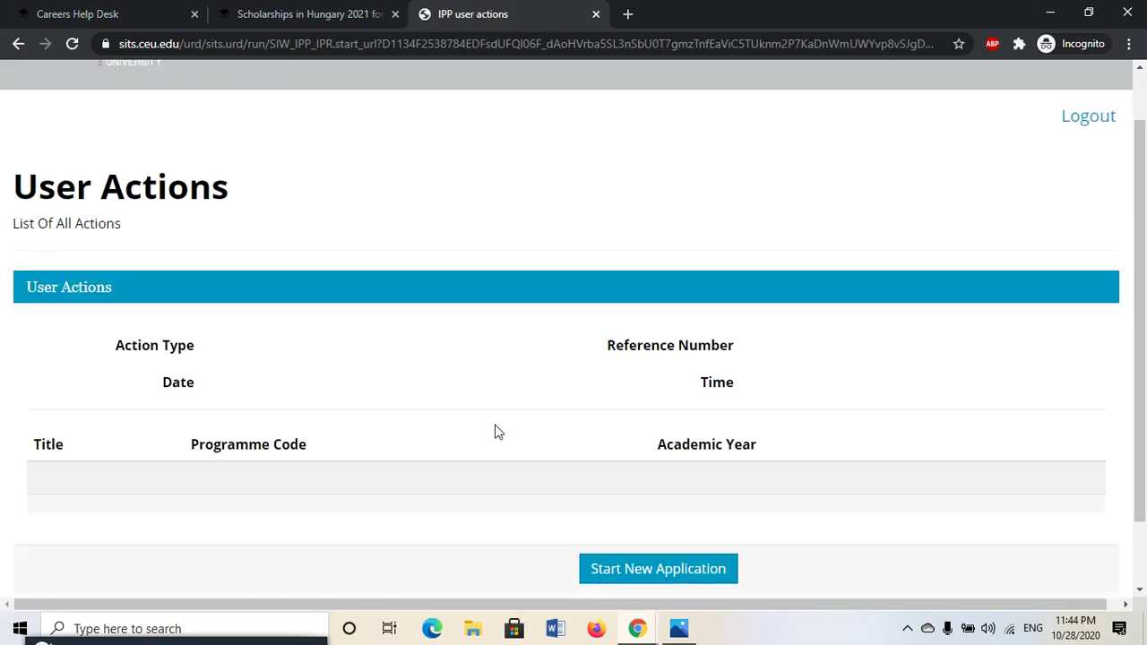
scroll(498, 432, "down", 1)
left_click(630, 490)
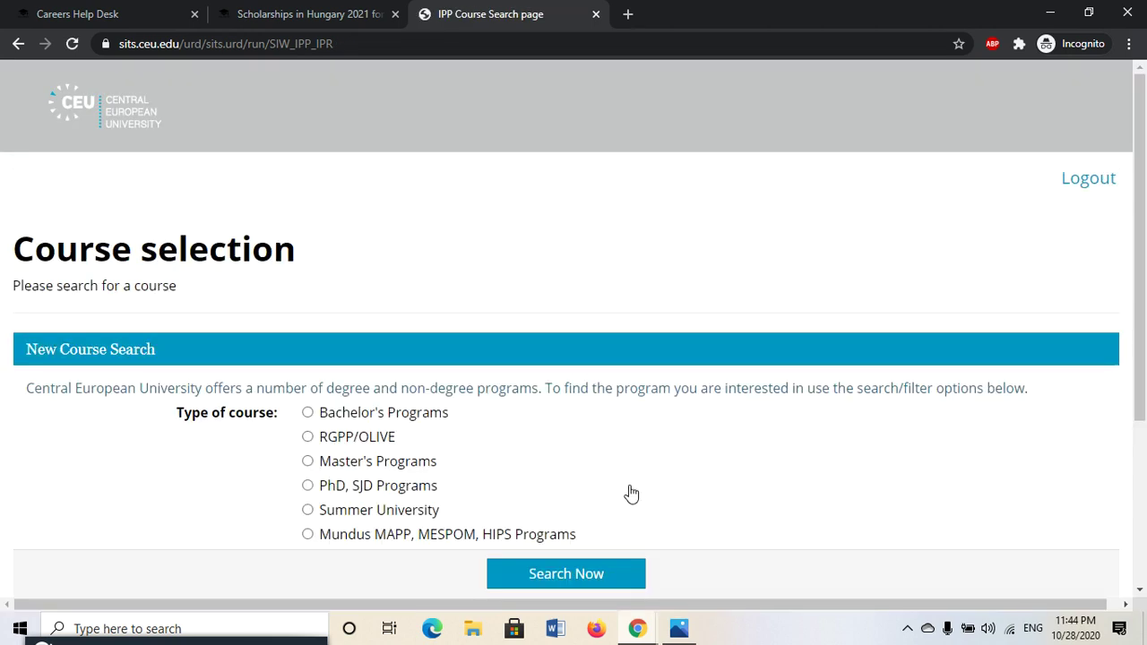
- Set the course search's type of course to Master's Programs
scroll(631, 492, "down", 2)
scroll(631, 492, "down", 1)
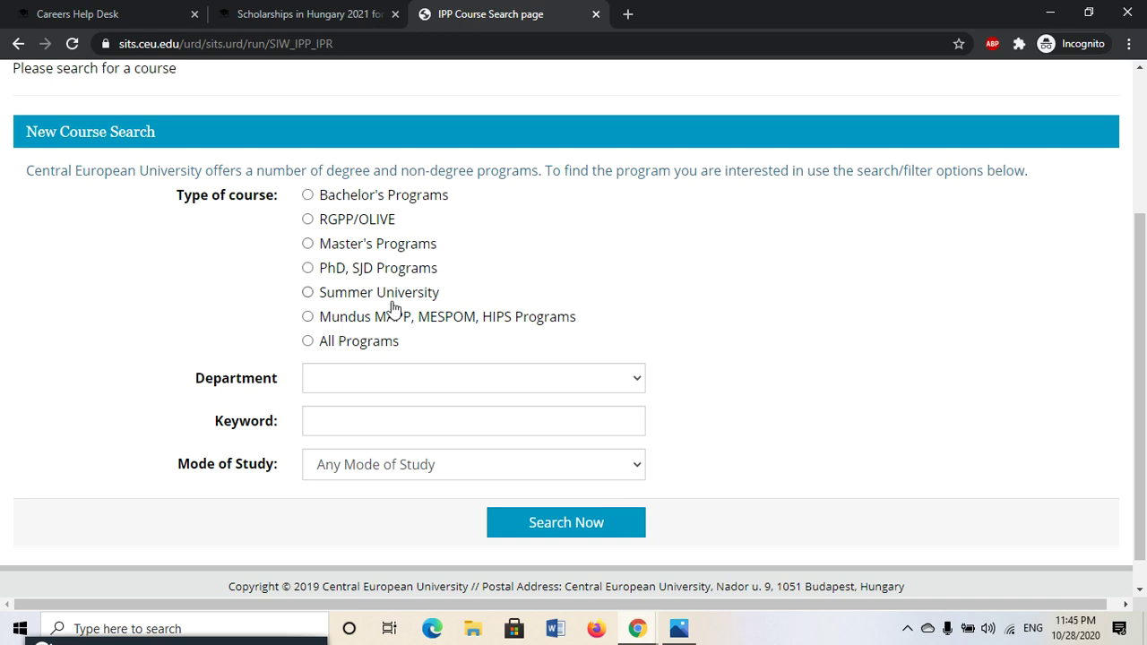
scroll(392, 309, "down", 1)
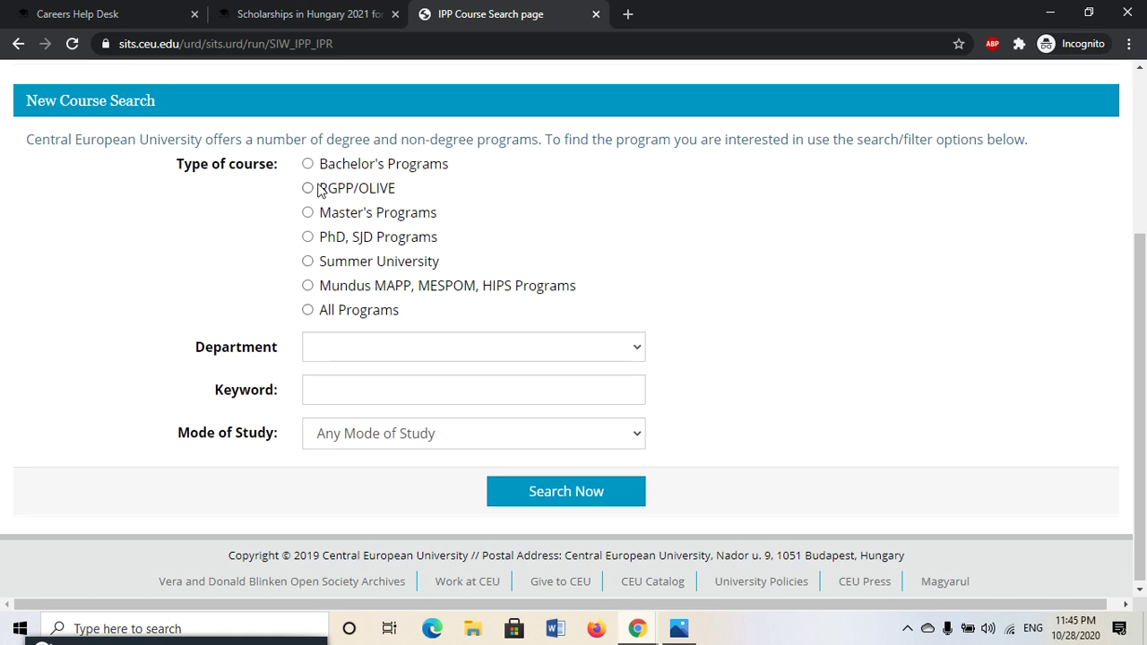
left_click(308, 213)
left_click(309, 238)
left_click(309, 216)
- Choose Department of Environmental Sciences and Policy as the department for the course search
left_click(623, 357)
scroll(535, 287, "down", 1)
scroll(535, 287, "down", 1)
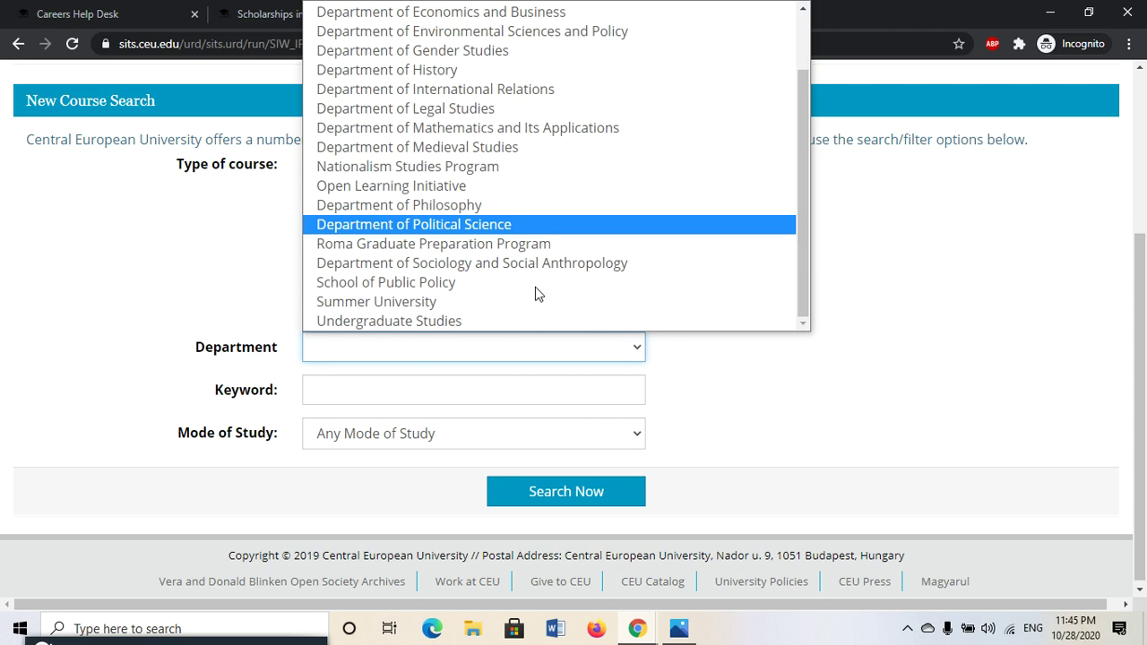
scroll(535, 286, "up", 2)
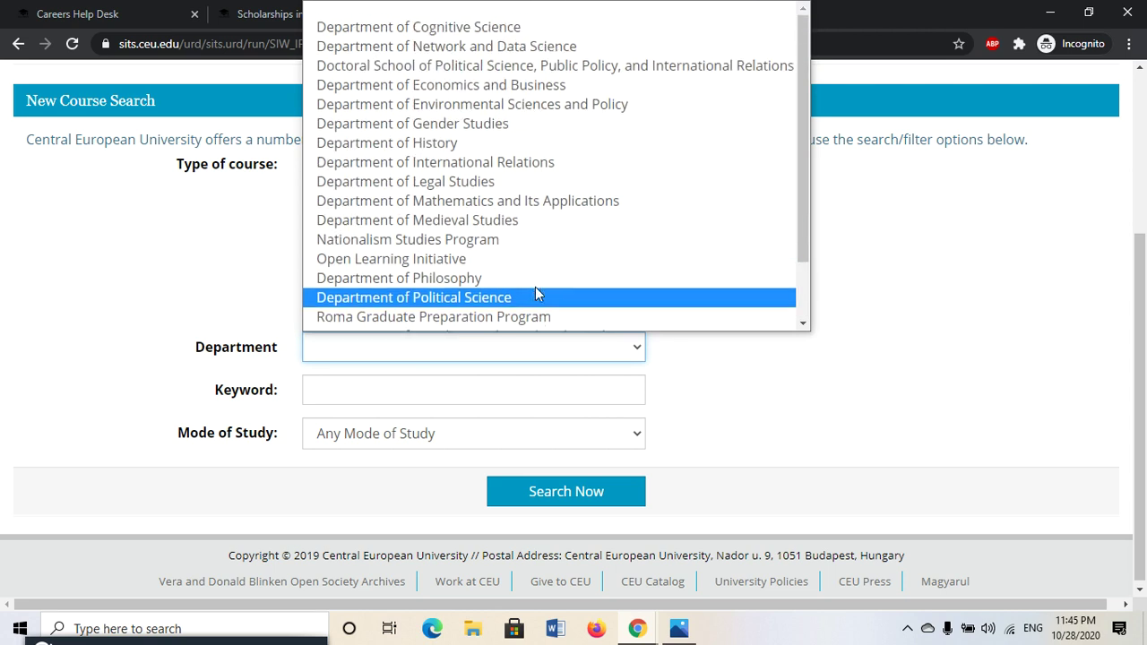
left_click(547, 111)
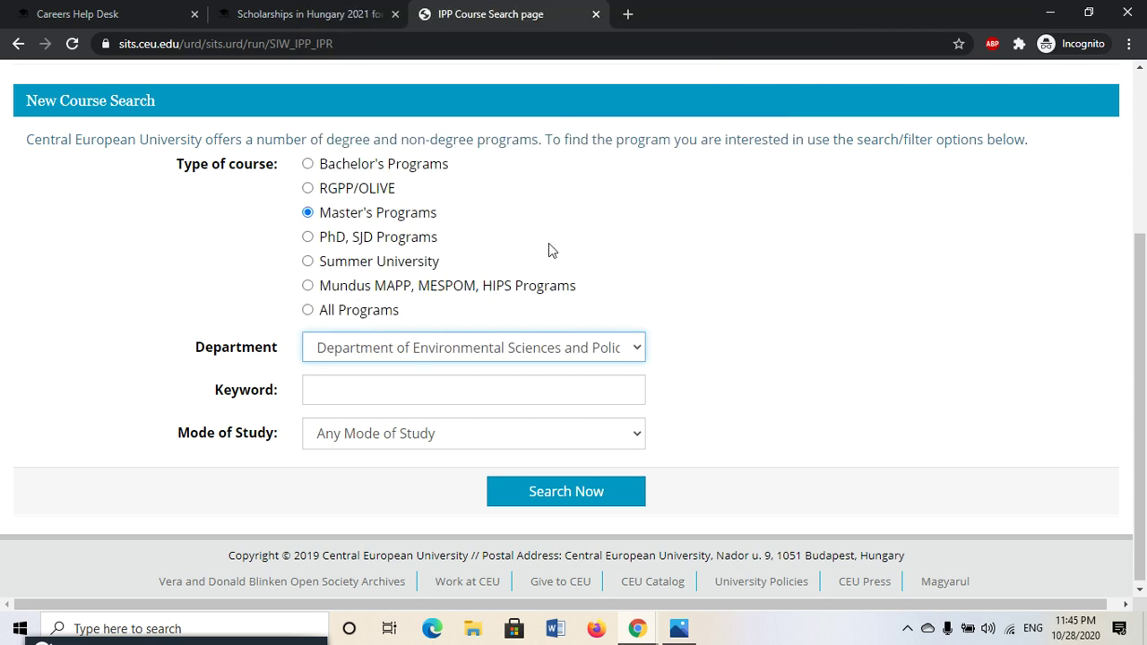
- Set the mode of study to Full Time and run the course search
left_click(504, 434)
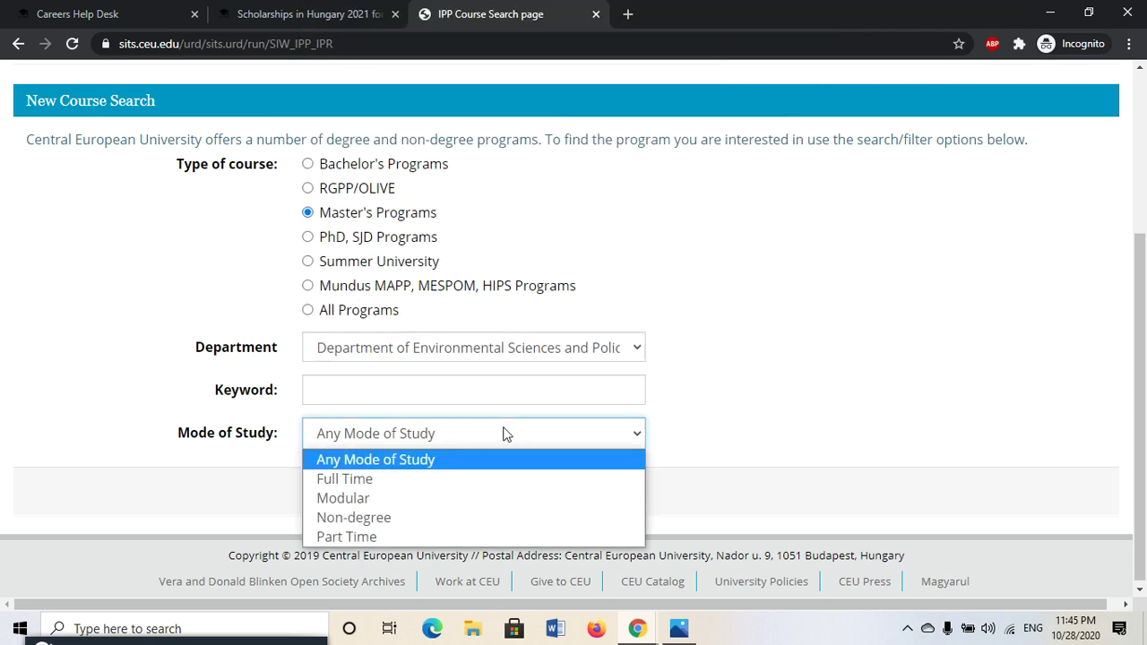
left_click(439, 482)
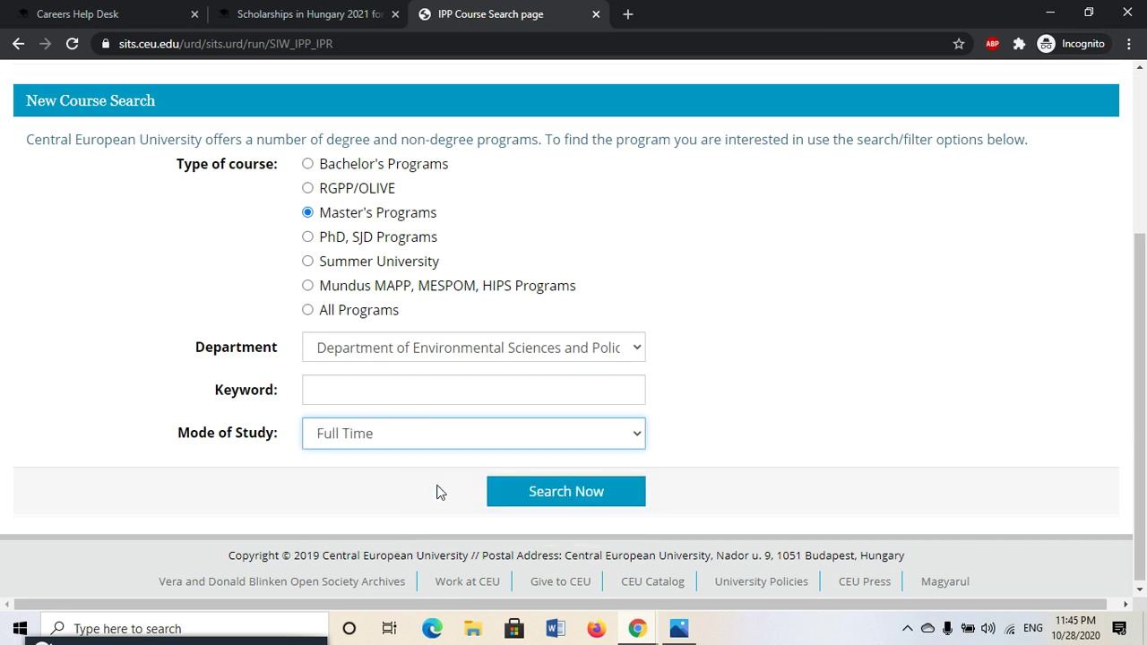
left_click(561, 498)
scroll(567, 503, "down", 1)
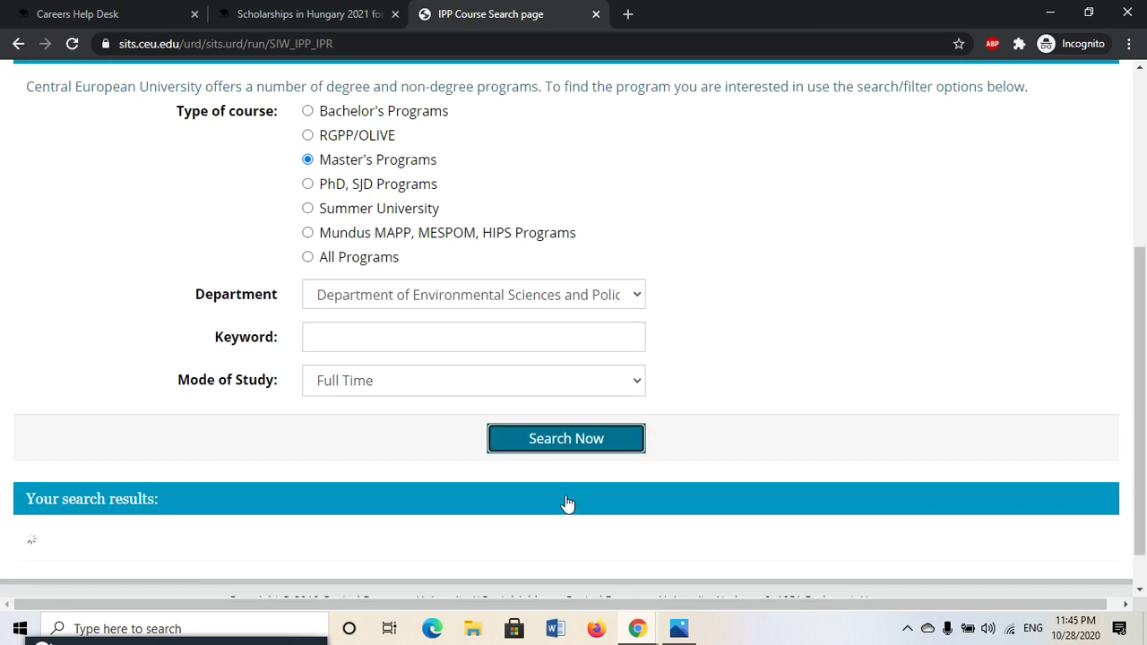
scroll(566, 502, "down", 1)
scroll(307, 473, "down", 1)
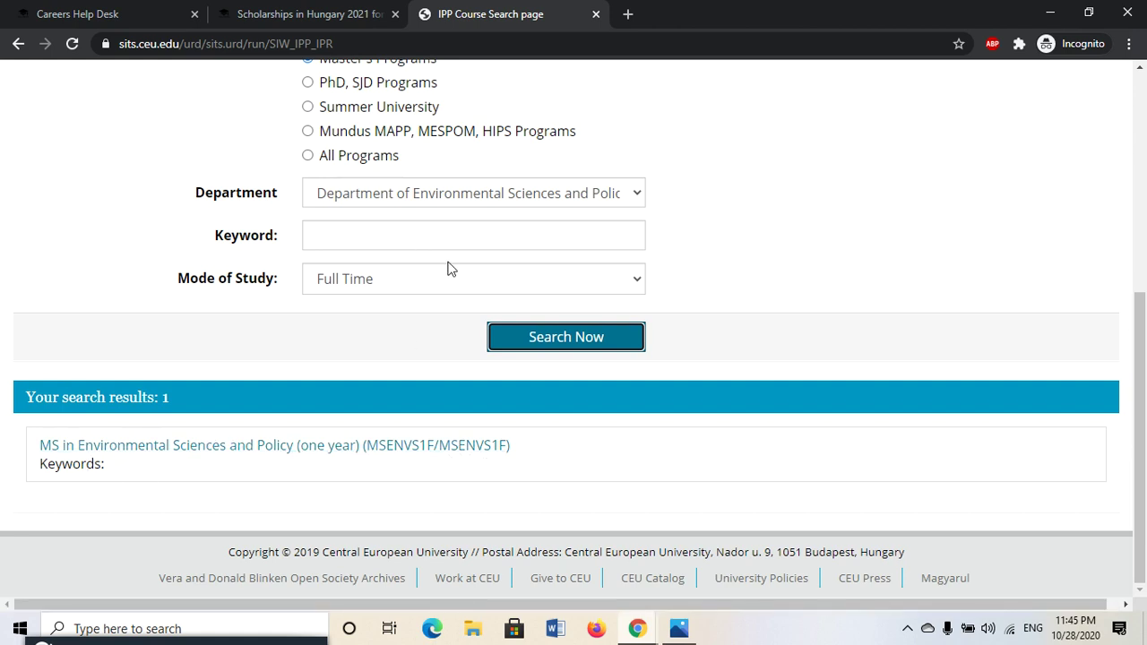
- Search for full-time master's programs in the Department of Mathematics and Its Applications
left_click(563, 194)
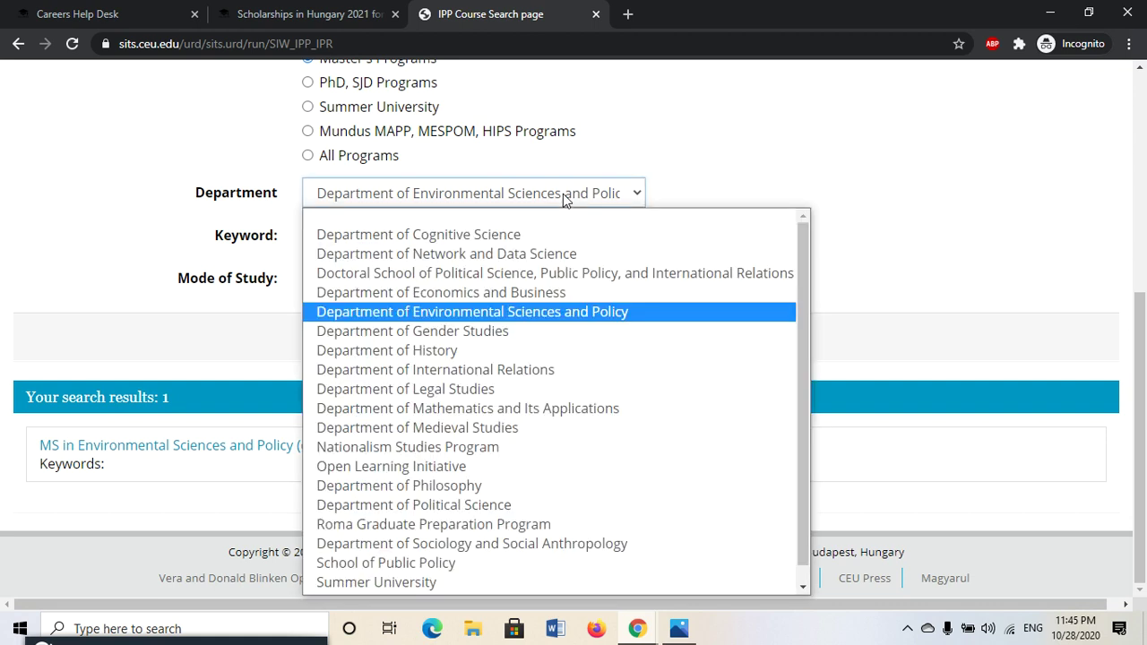
left_click(427, 410)
left_click(547, 337)
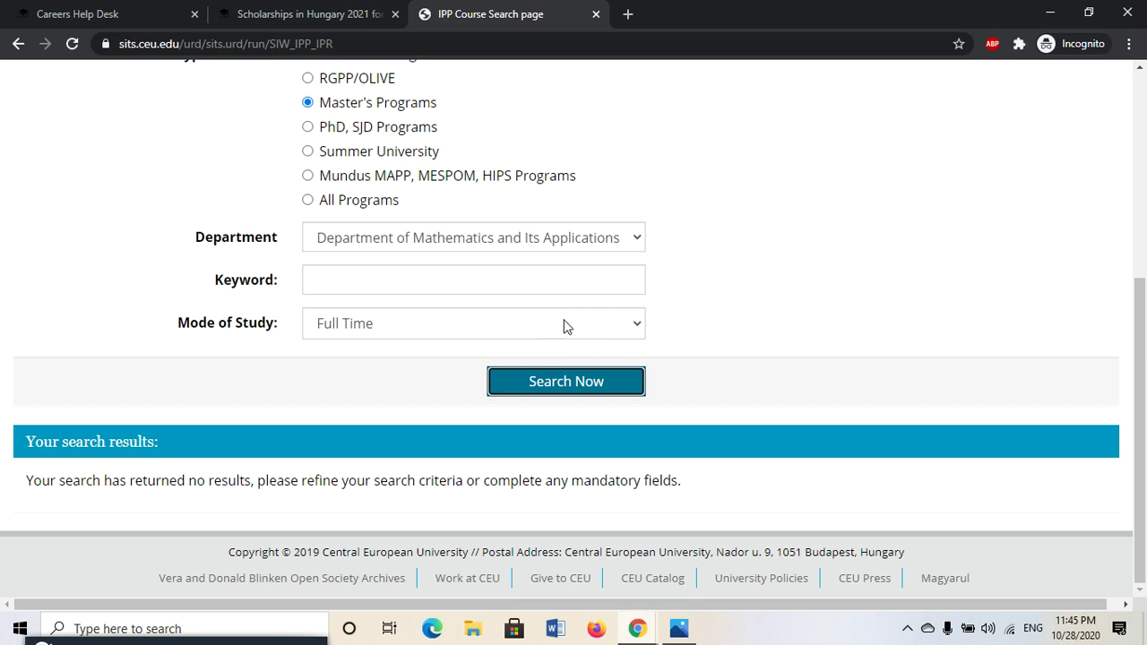
- Search for full-time master's programs in the Department of Economics and Business and review the listed courses
left_click(602, 244)
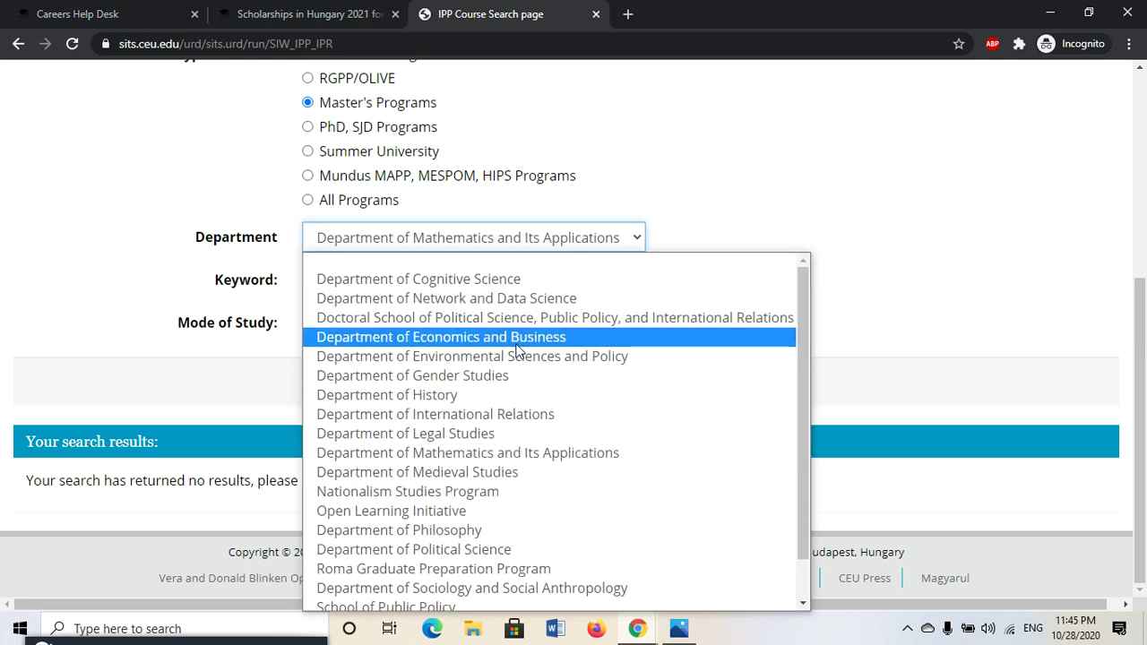
left_click(516, 338)
left_click(567, 384)
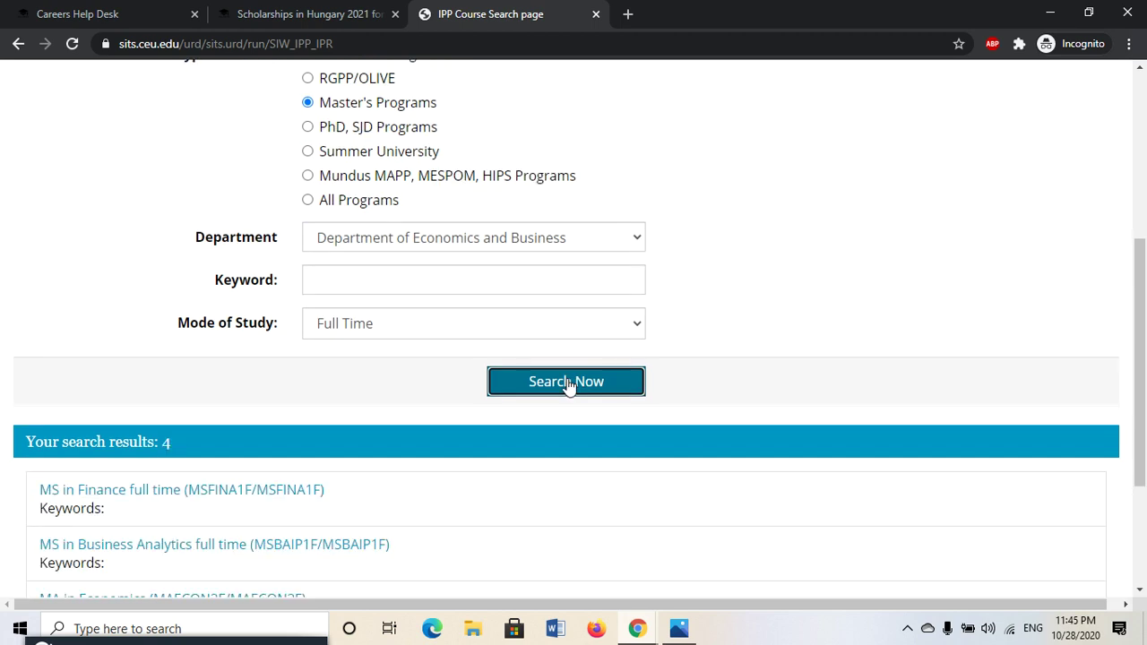
scroll(392, 453, "down", 3)
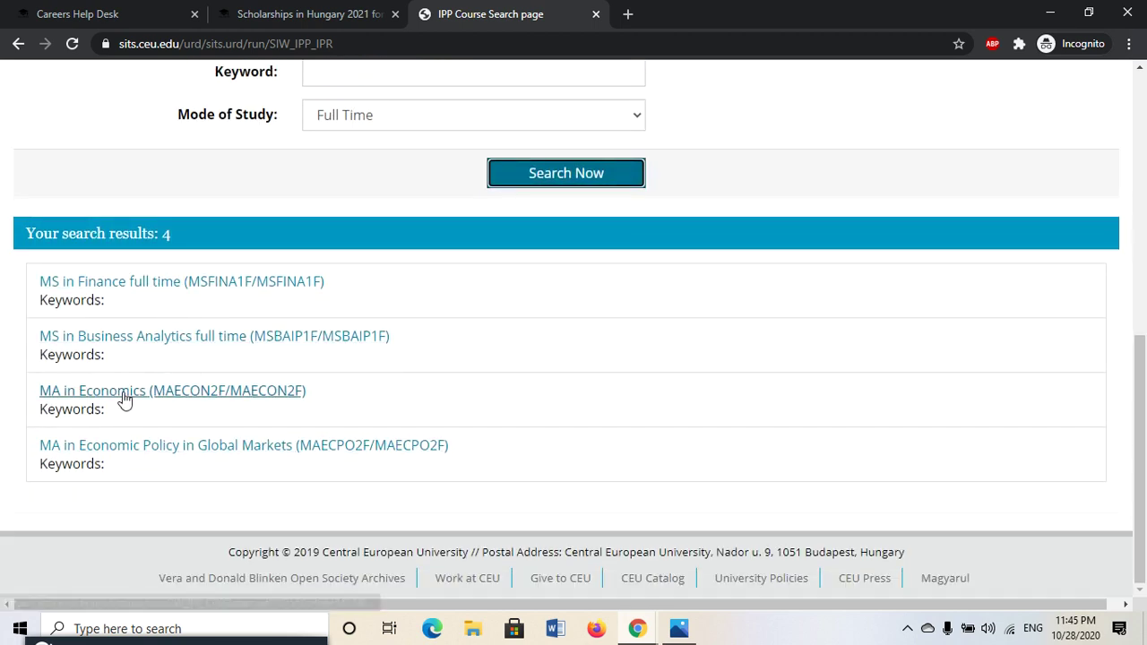
scroll(551, 340, "up", 4)
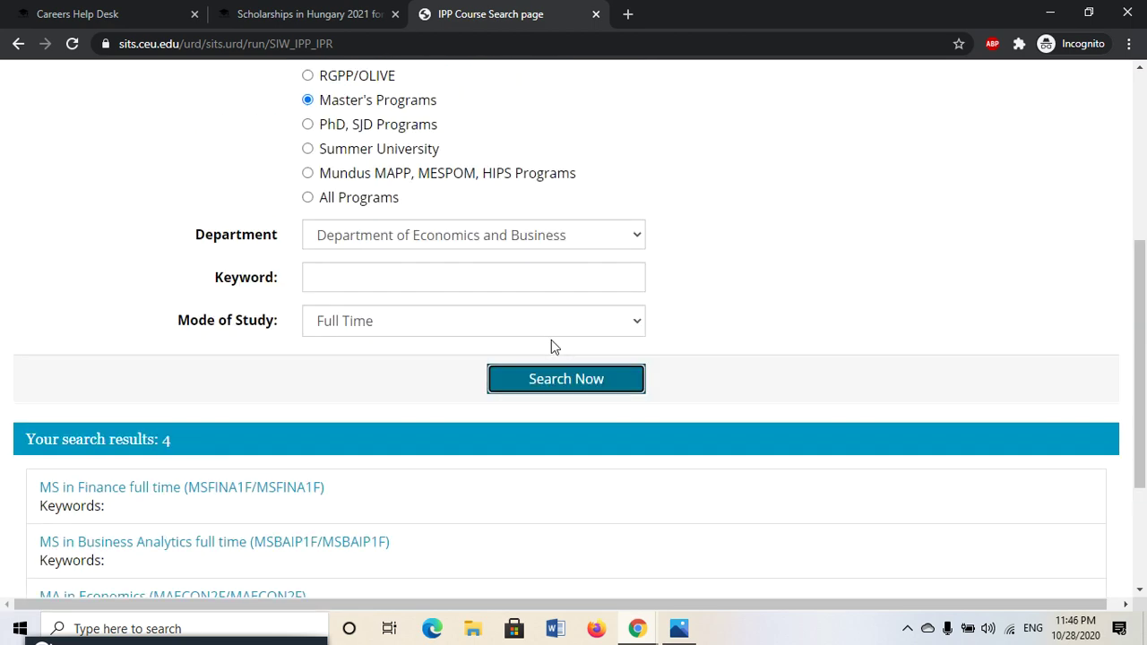
- Search for full-time master's programs in the Department of Environmental Sciences and Policy
left_click(573, 375)
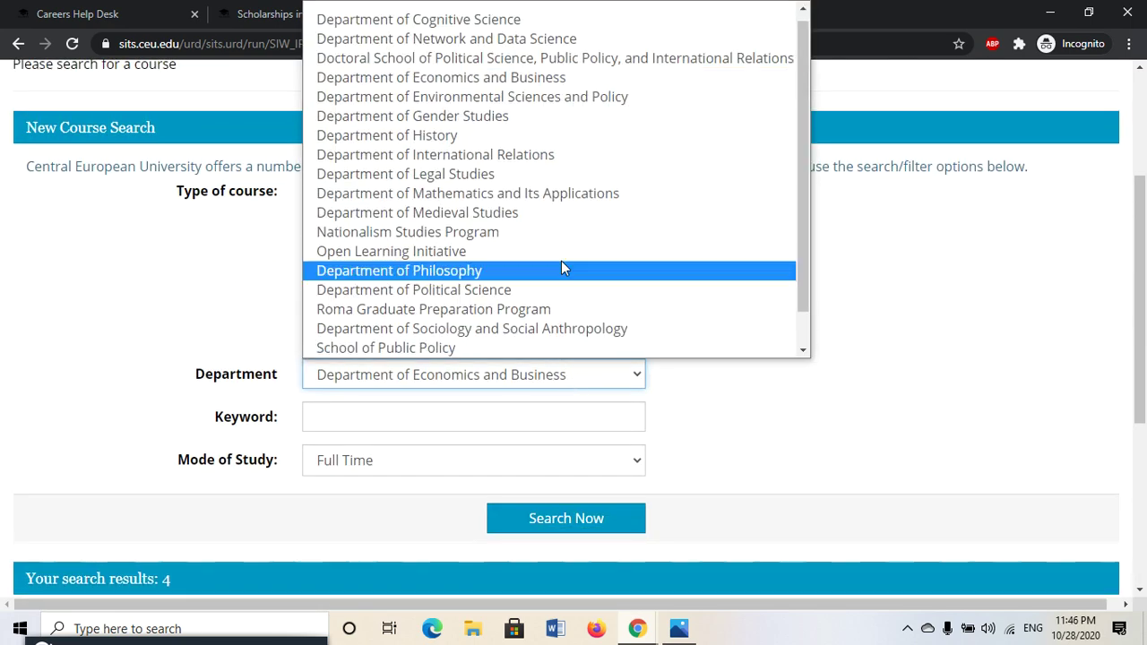
left_click(558, 99)
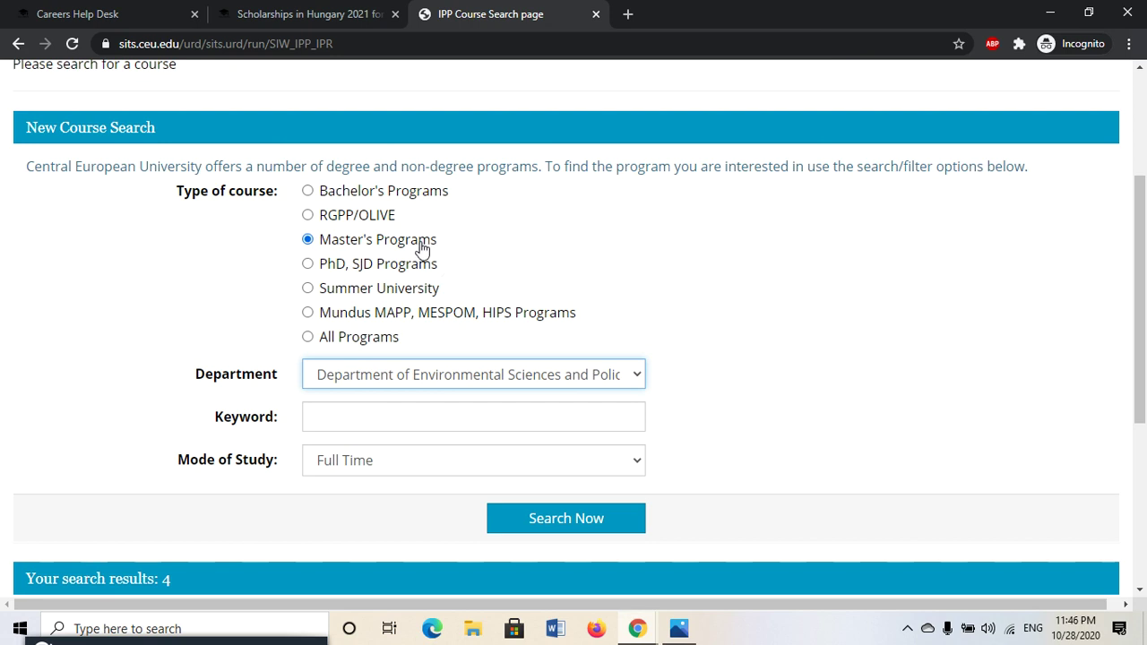
scroll(565, 363, "down", 2)
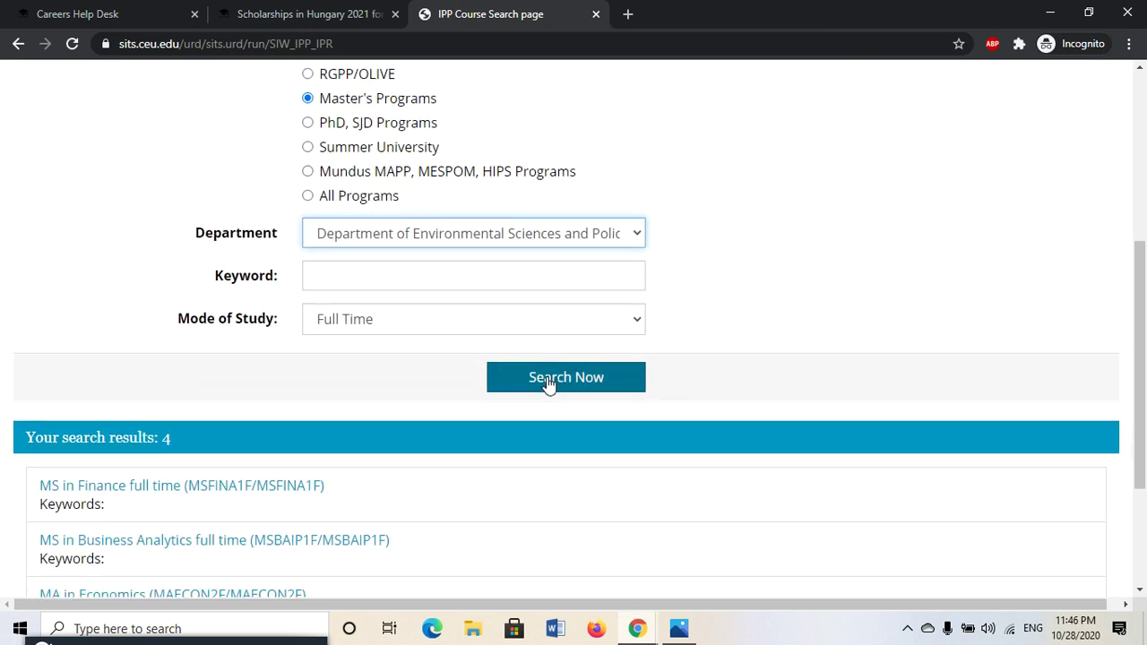
left_click(549, 380)
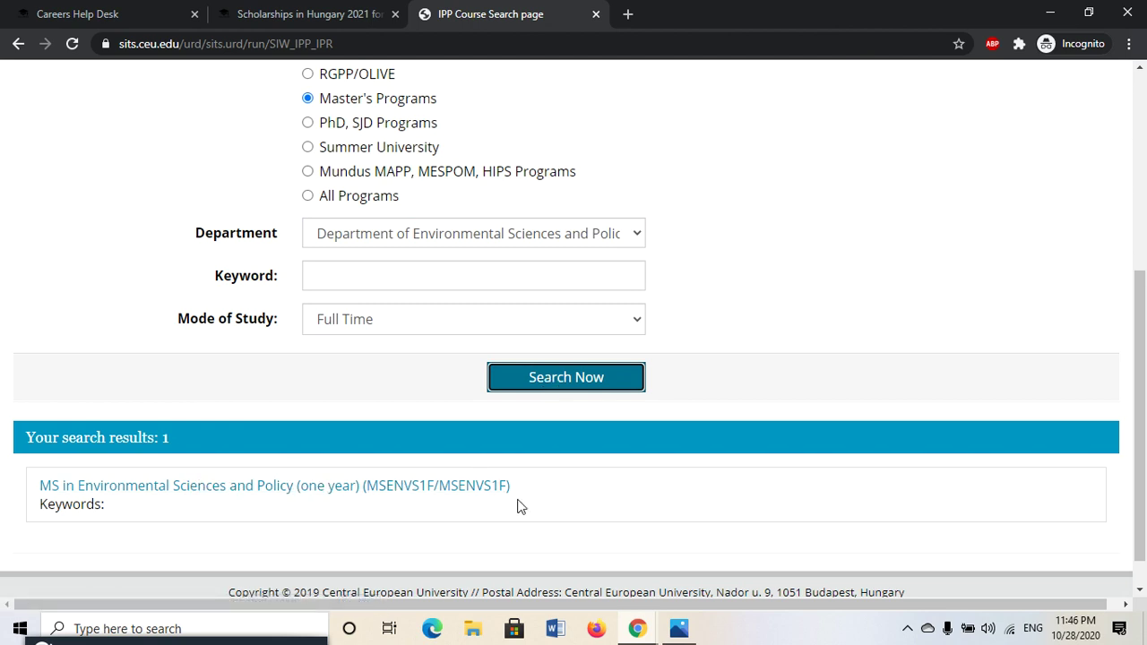
- Open the MS in Environmental Sciences and Policy (one year) course and apply for its 2021/22 full-time intake
scroll(518, 506, "down", 1)
left_click(366, 455)
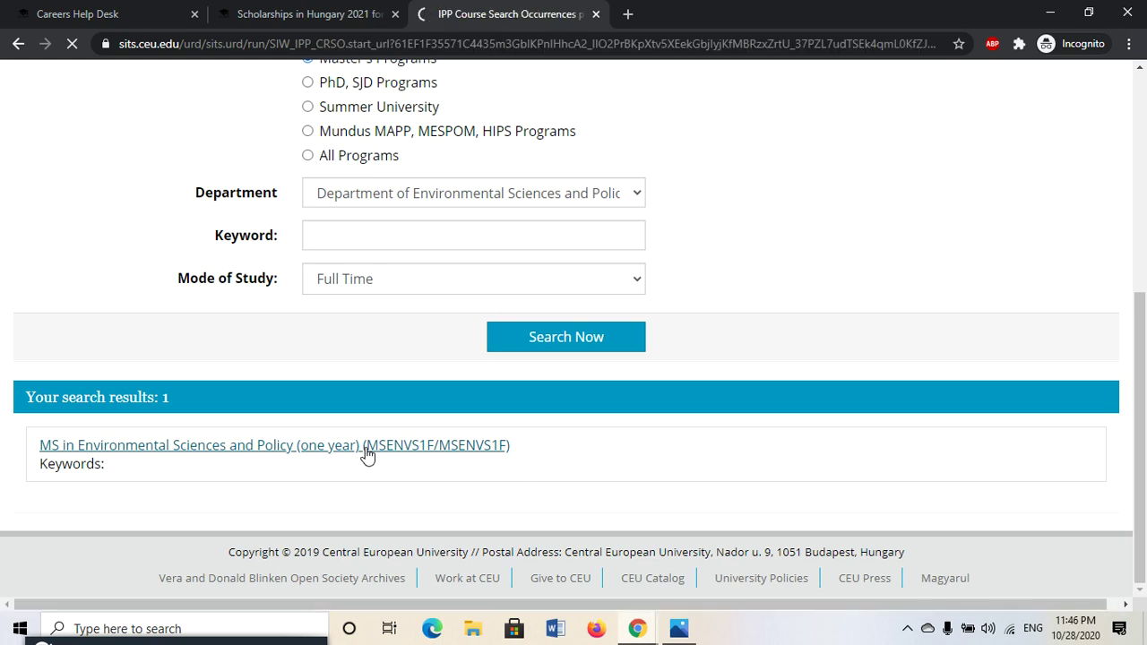
scroll(367, 457, "down", 1)
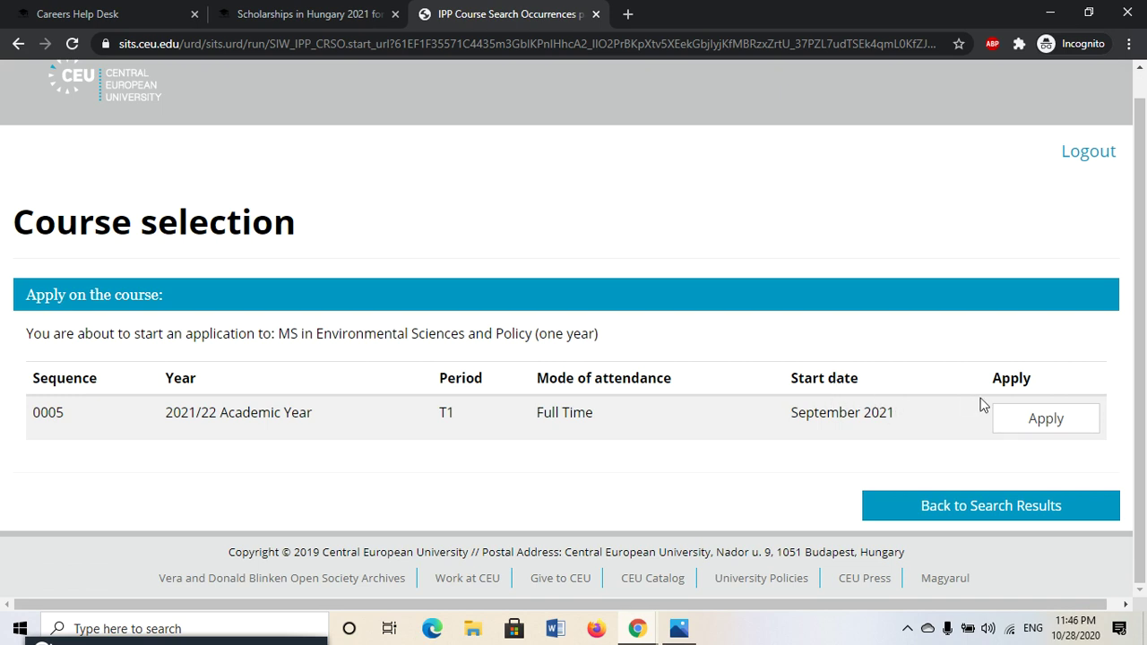
left_click(1043, 423)
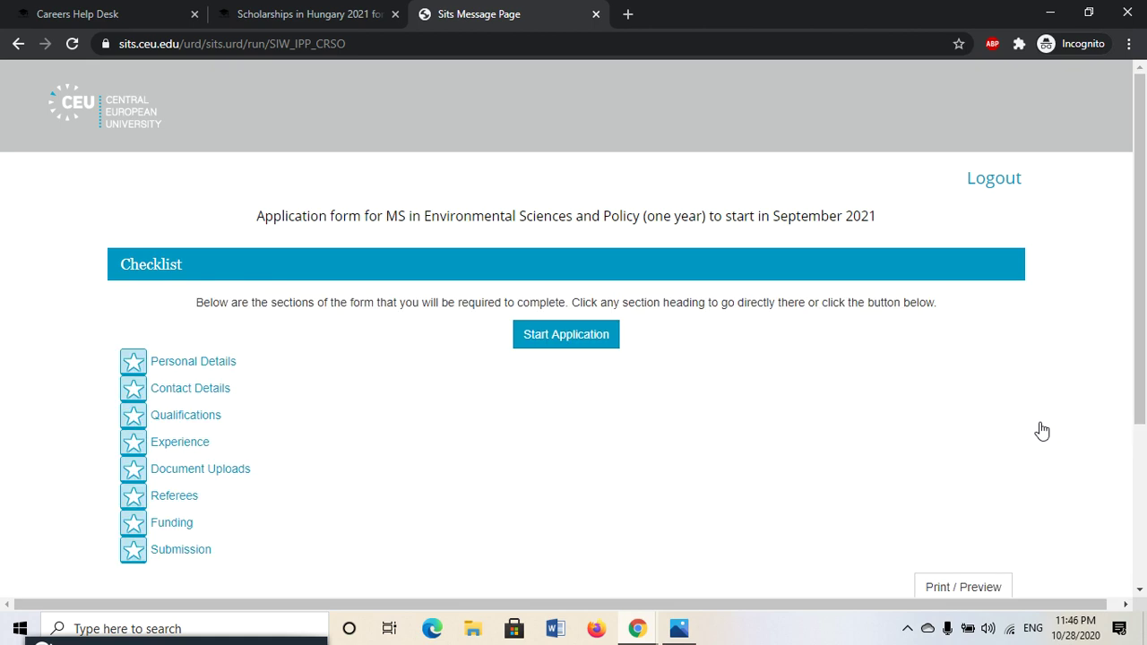
- Review the checklist of required sections and start the application form
scroll(1042, 432, "down", 3)
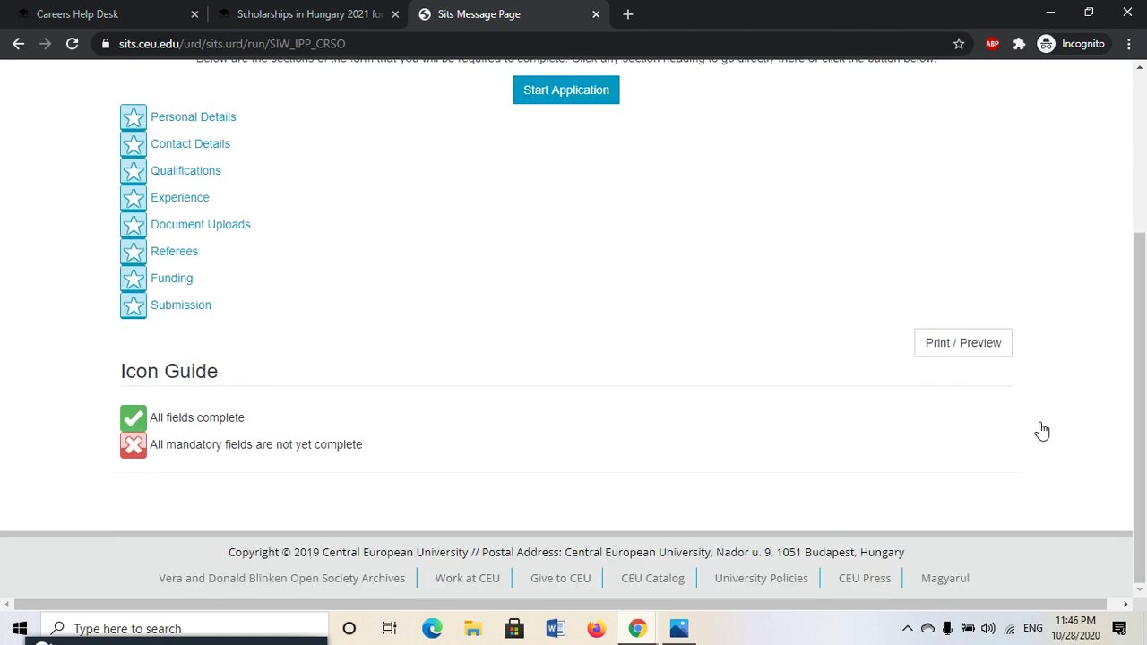
scroll(1042, 431, "up", 1)
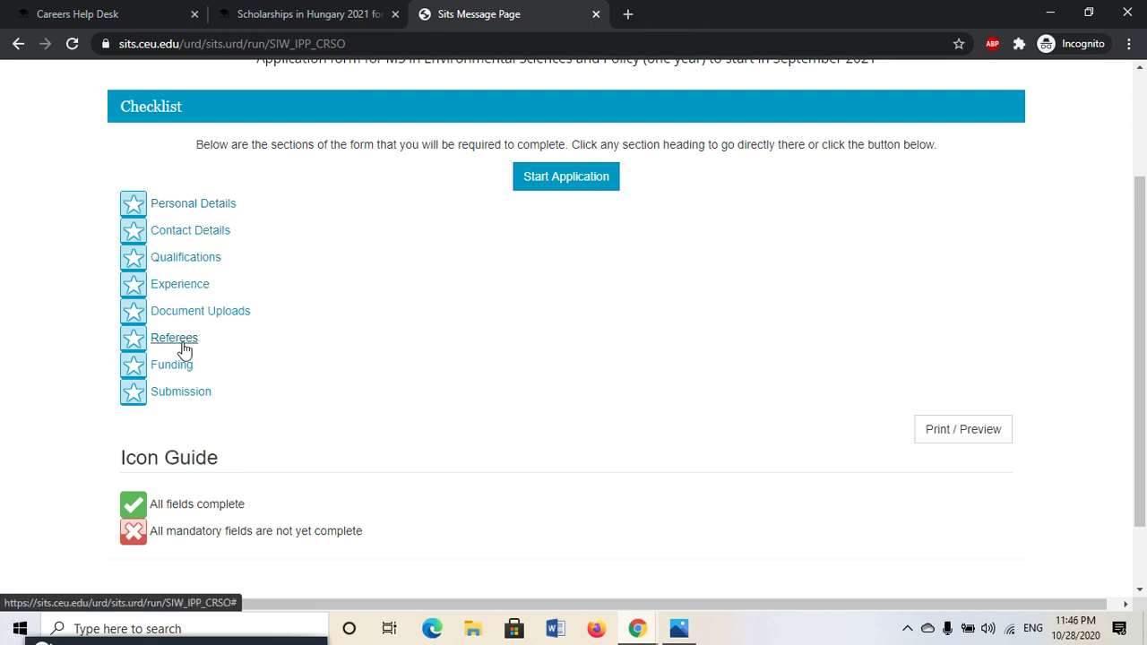
scroll(443, 451, "up", 1)
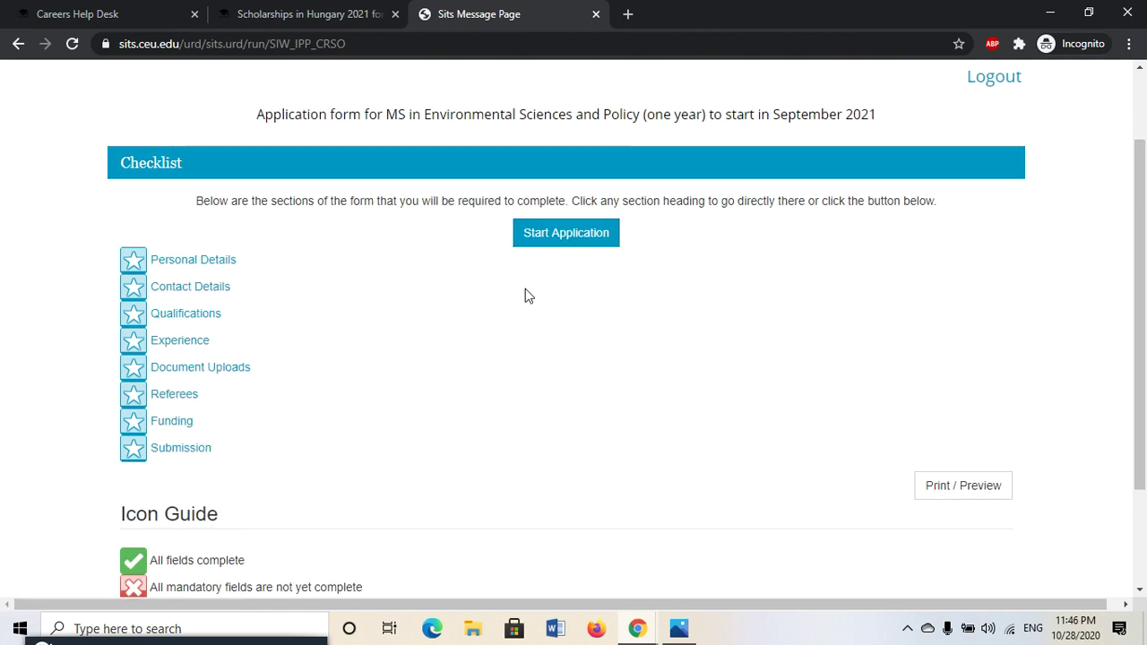
left_click(553, 240)
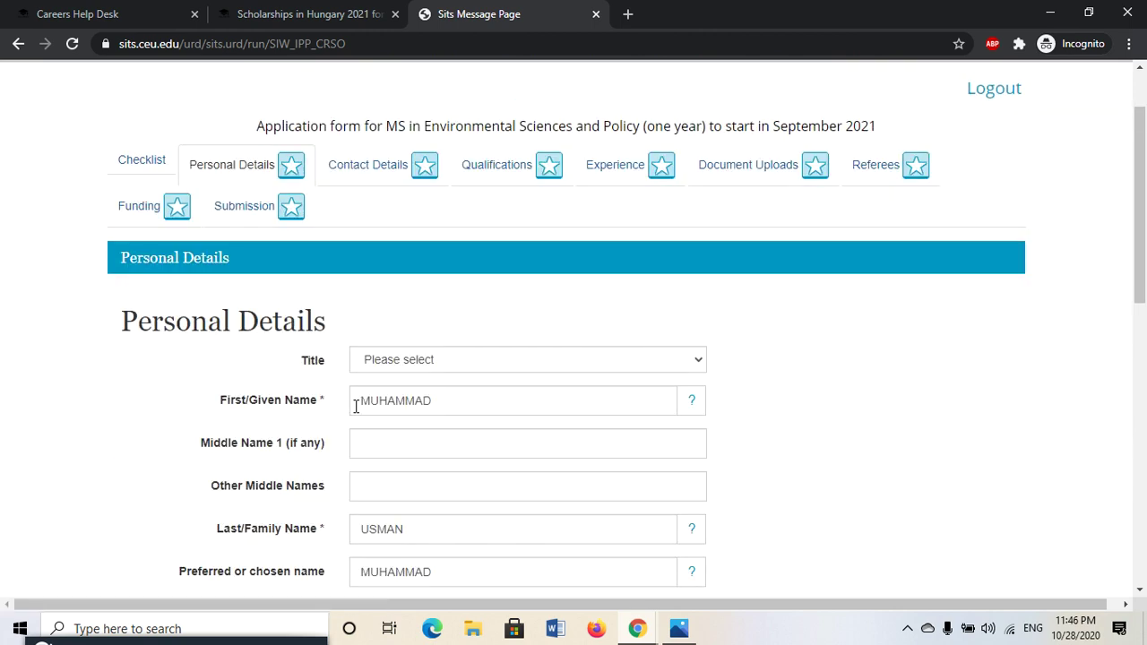
- Look through the Personal Details form, checking the title options and the name fields
scroll(356, 408, "down", 8)
scroll(355, 410, "up", 9)
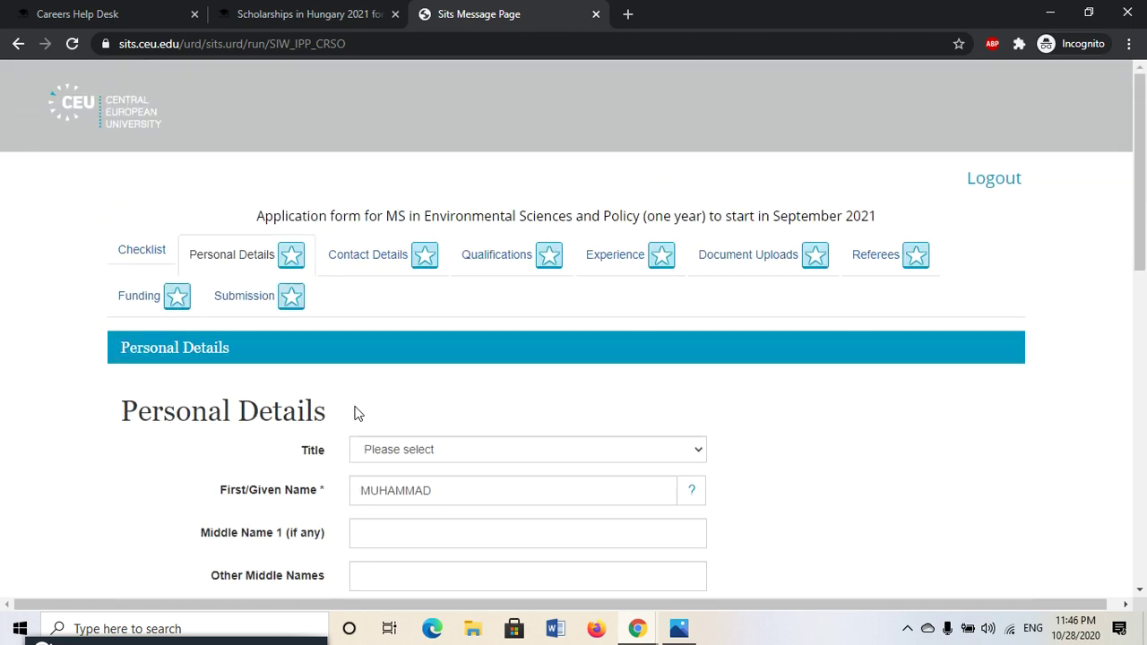
scroll(356, 408, "down", 4)
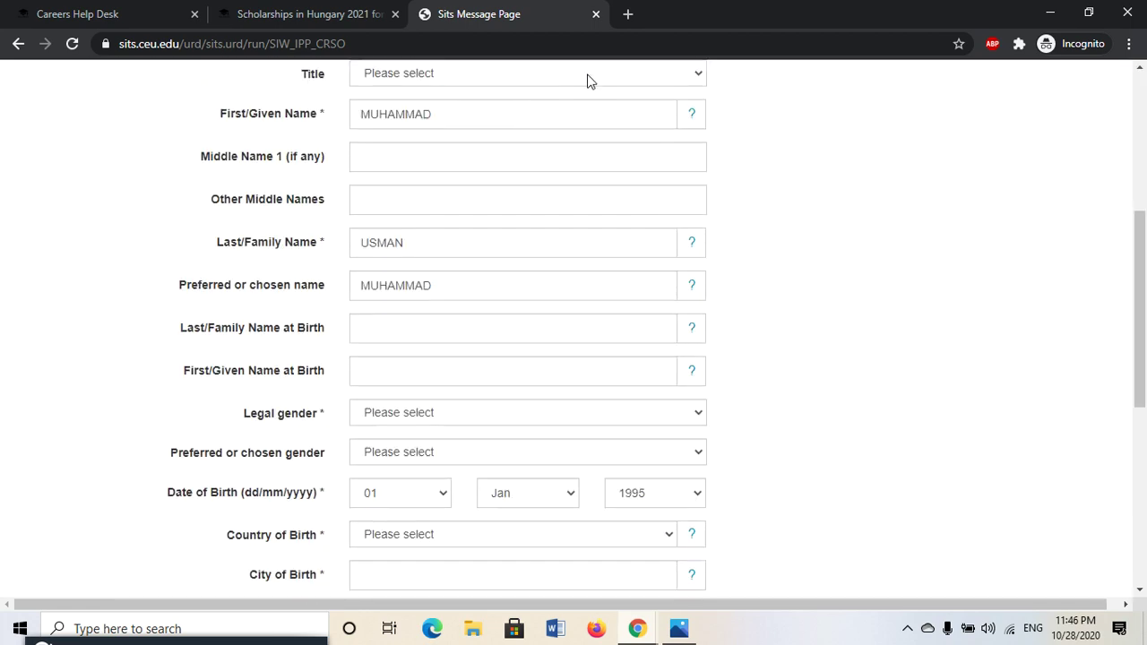
left_click(589, 76)
left_click(589, 73)
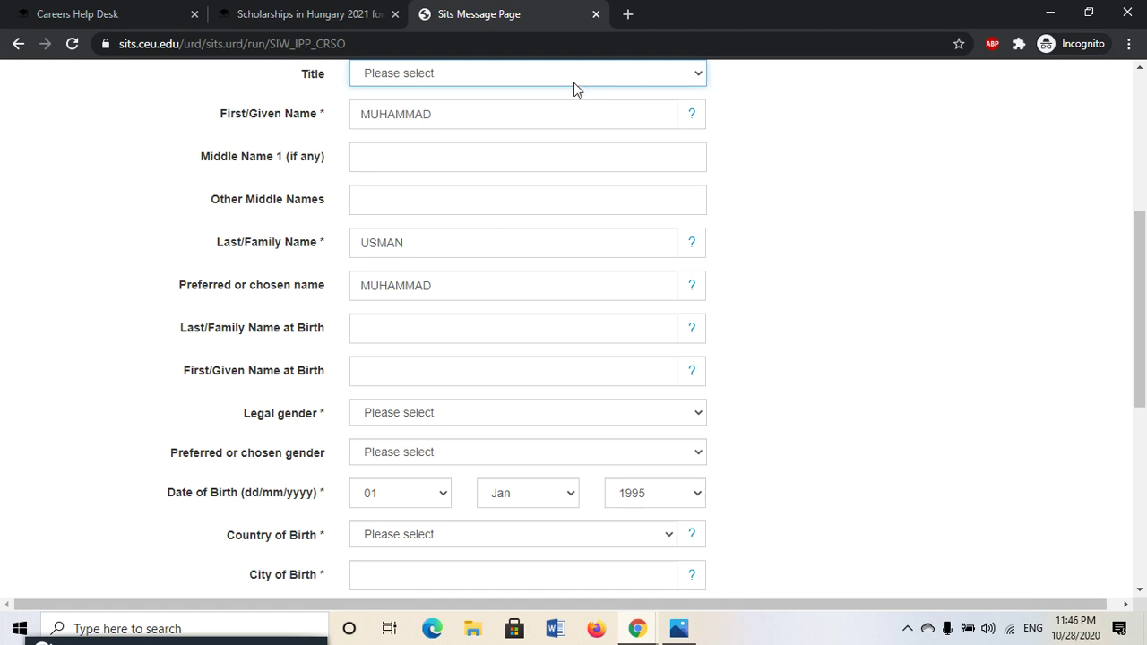
scroll(479, 201, "down", 1)
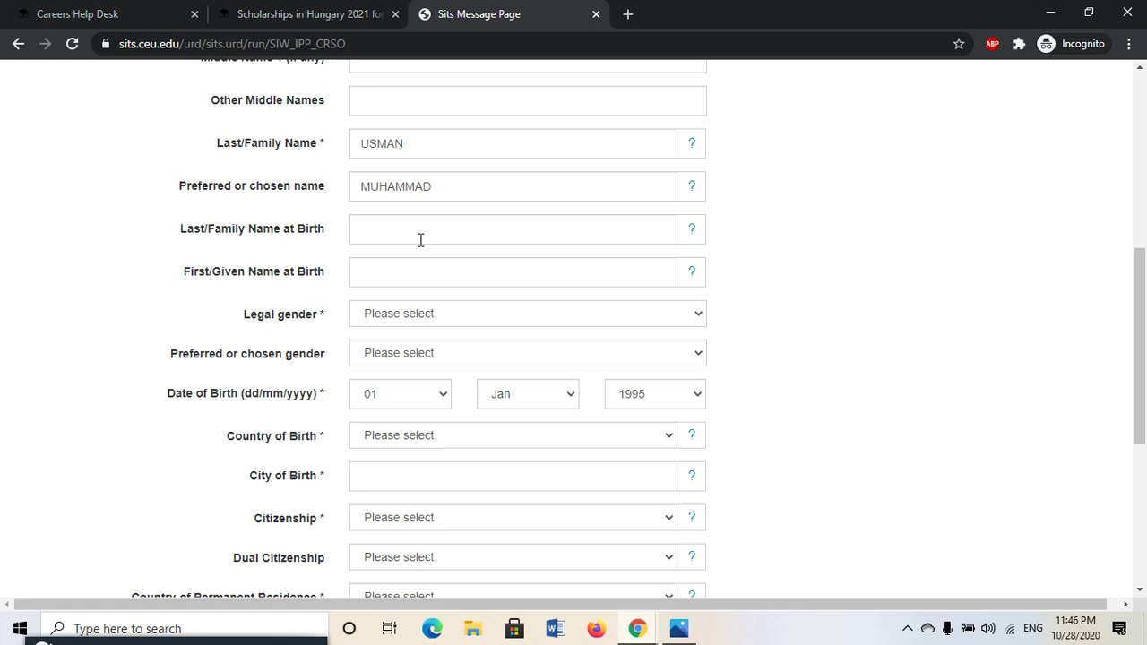
scroll(420, 240, "down", 1)
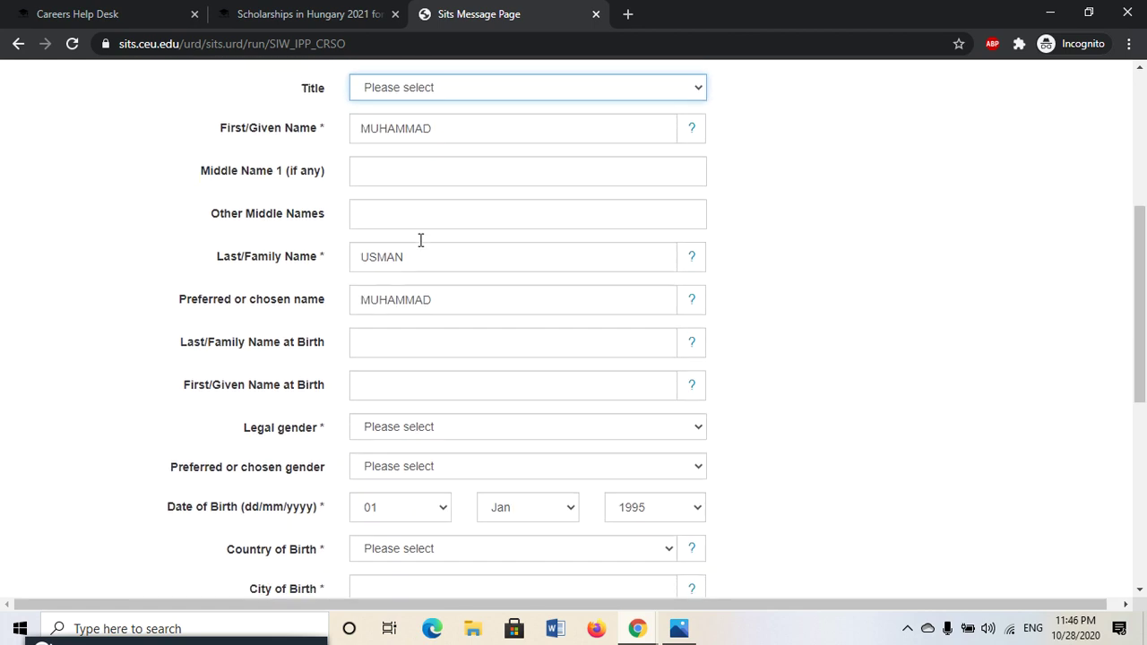
scroll(365, 319, "down", 2)
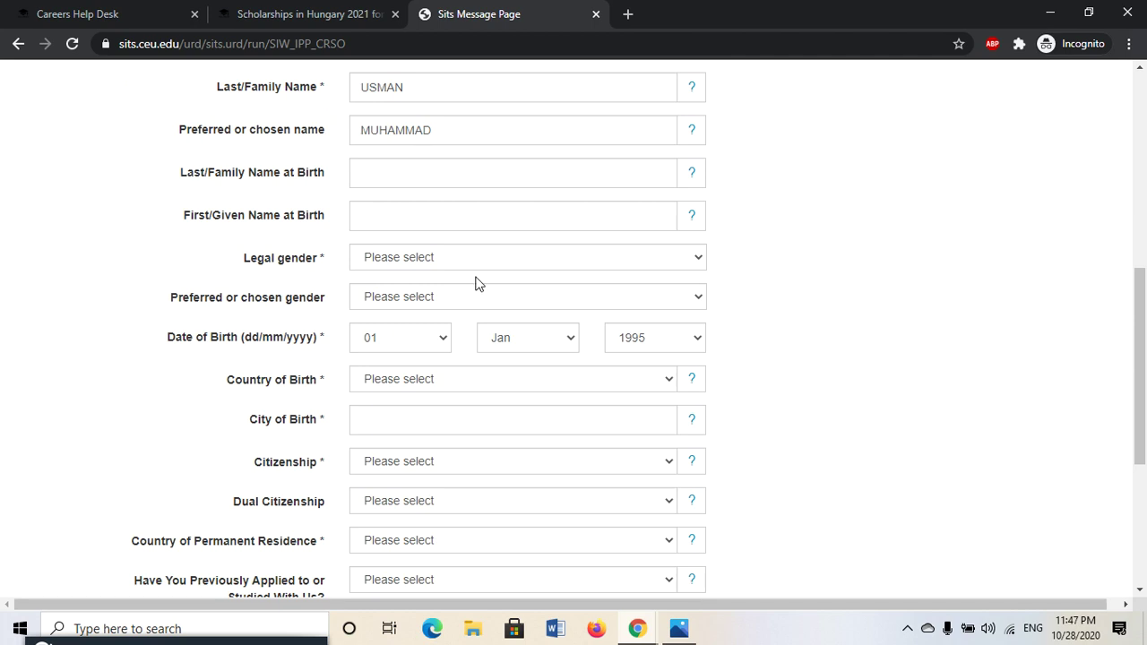
- Set both the legal gender and the preferred or chosen gender to Male
scroll(476, 283, "down", 1)
left_click(455, 253)
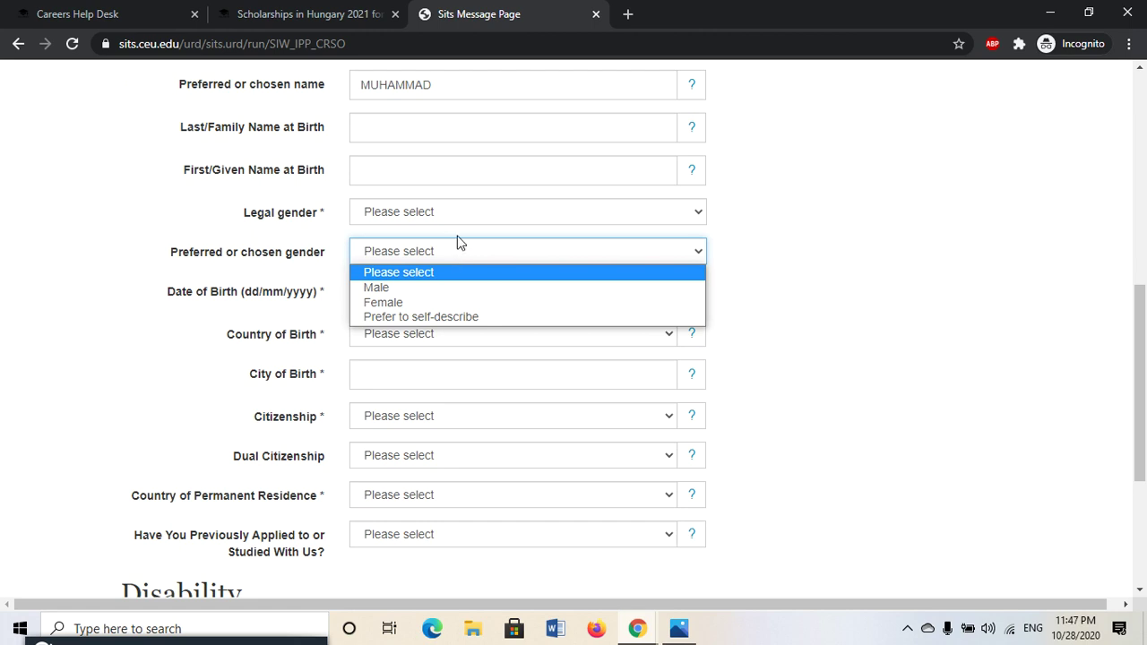
left_click(462, 221)
left_click(404, 259)
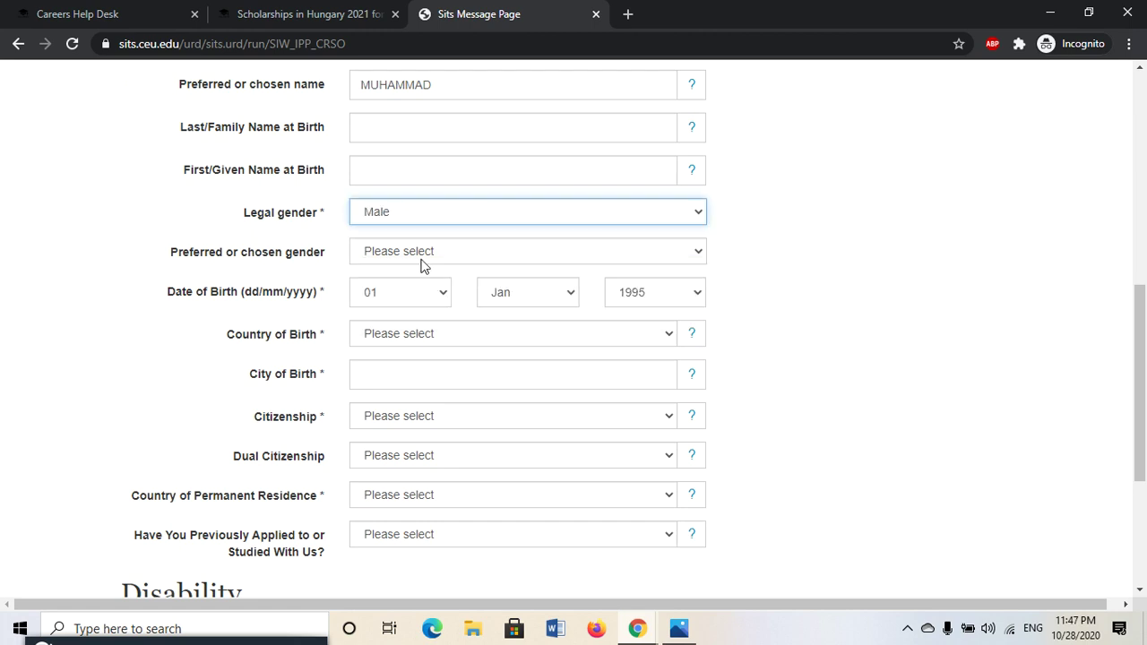
left_click(464, 260)
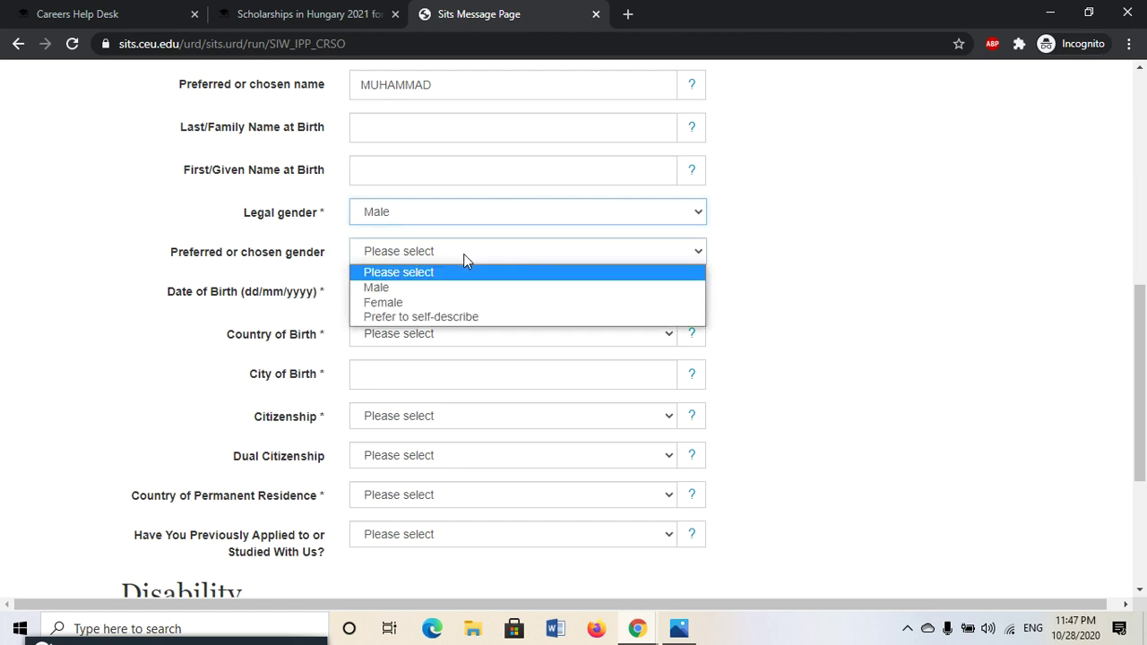
left_click(432, 288)
- Examine the choices for citizenship, dual citizenship, country of permanent residence and previous application or study, down to the Disability section
scroll(191, 330, "down", 1)
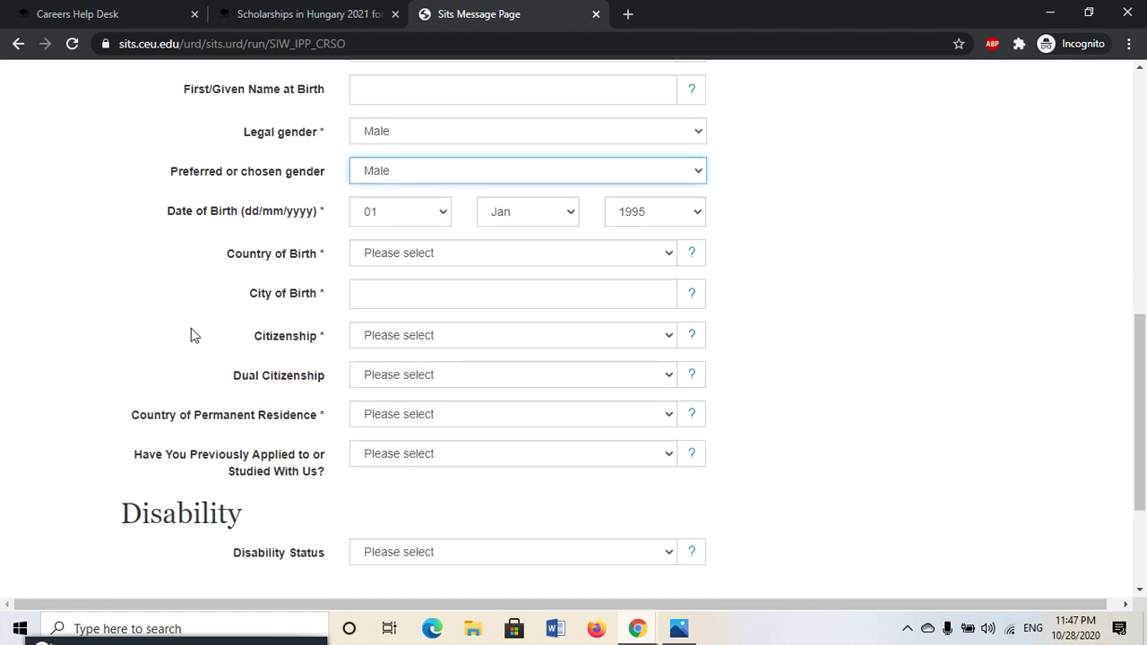
left_click(456, 335)
left_click(456, 336)
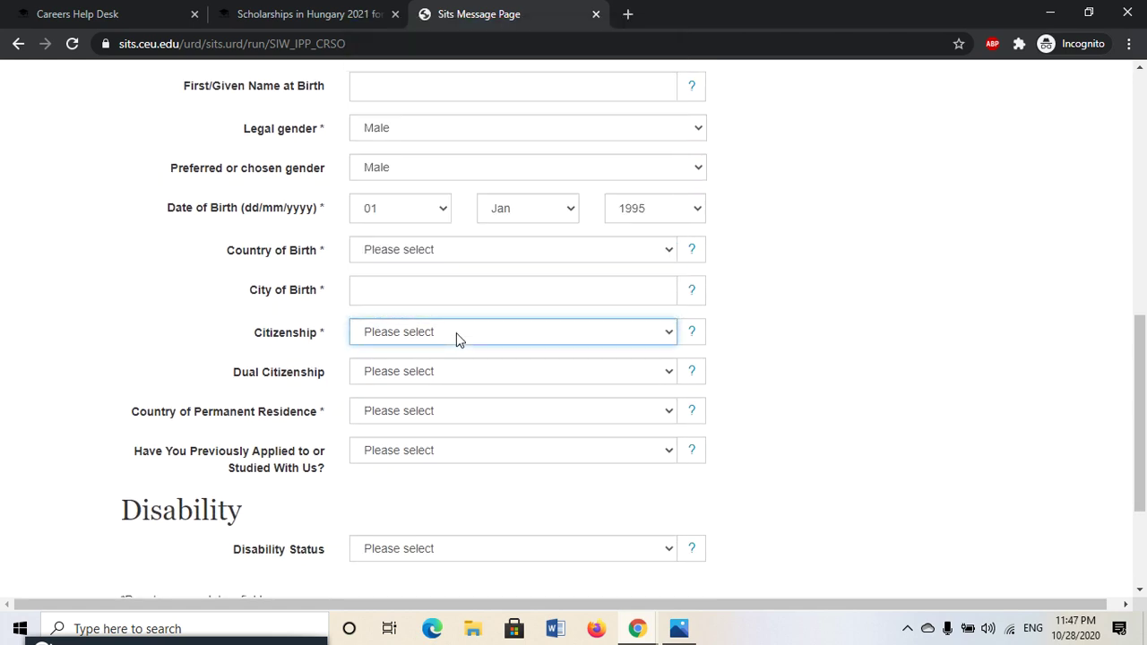
left_click(464, 384)
left_click(464, 384)
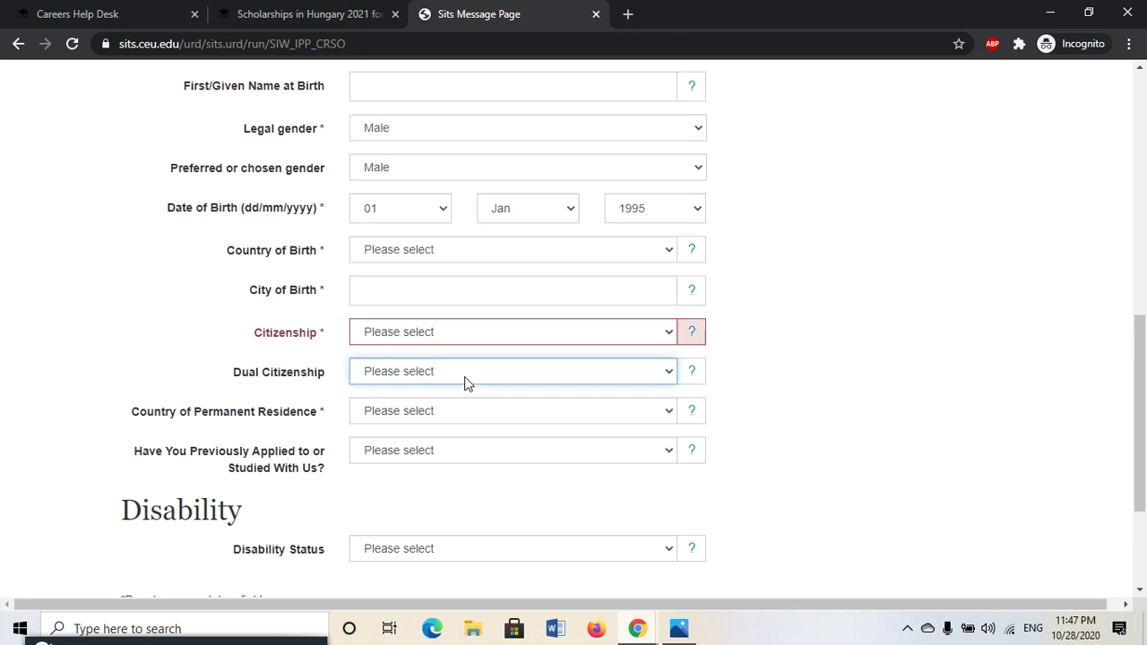
scroll(464, 384, "down", 1)
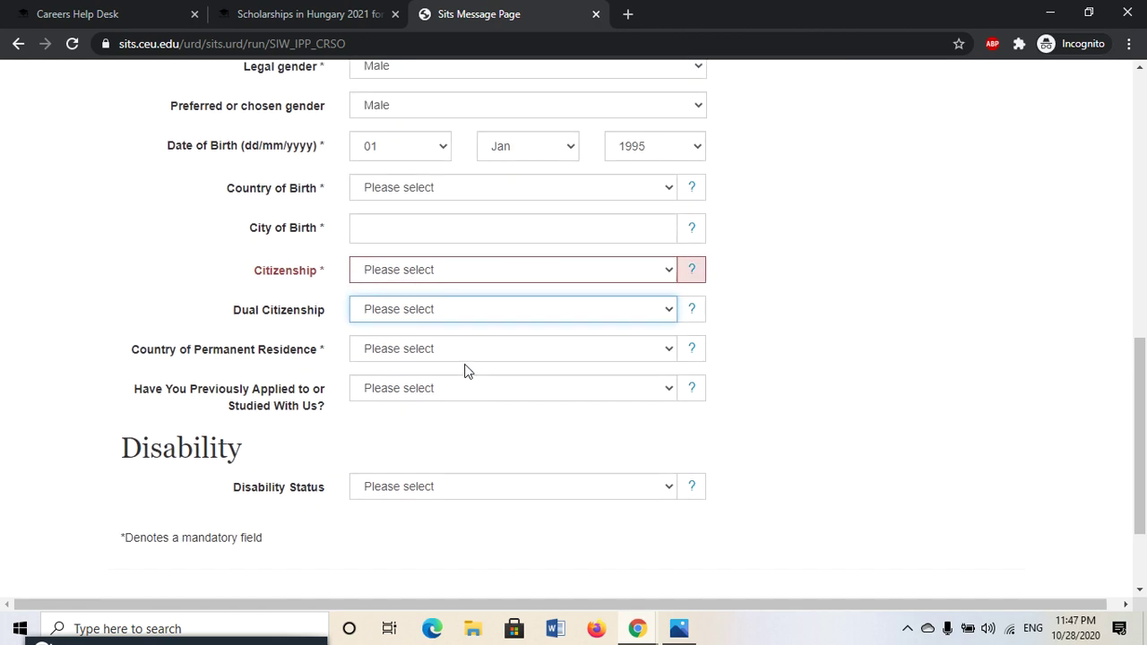
left_click(465, 366)
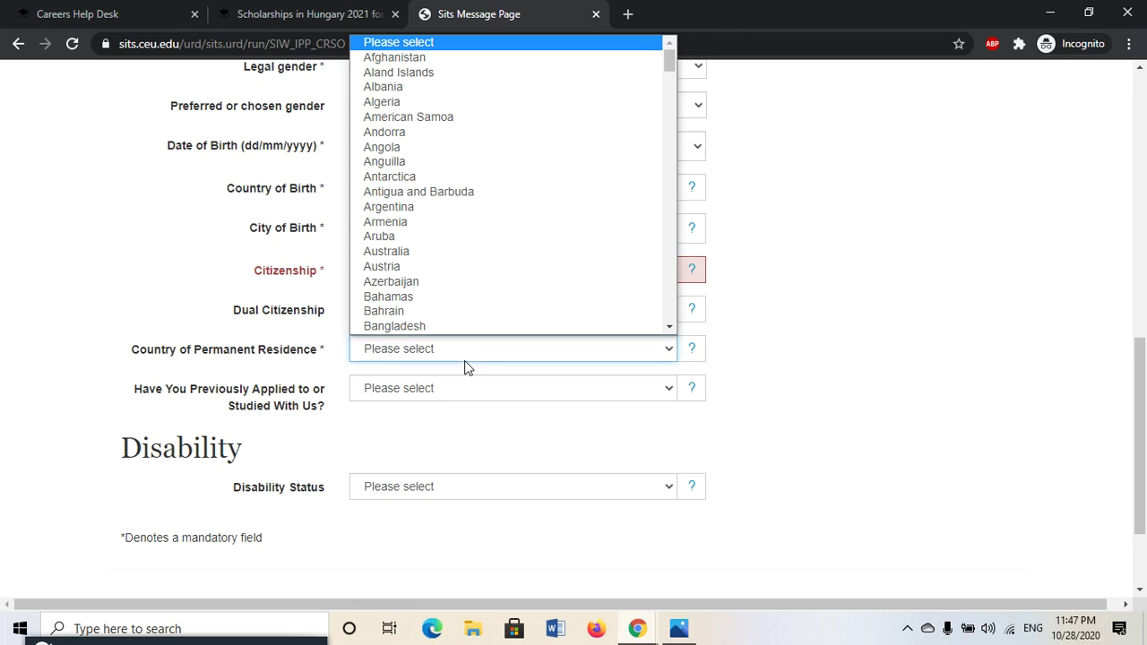
left_click(464, 365)
scroll(464, 365, "down", 1)
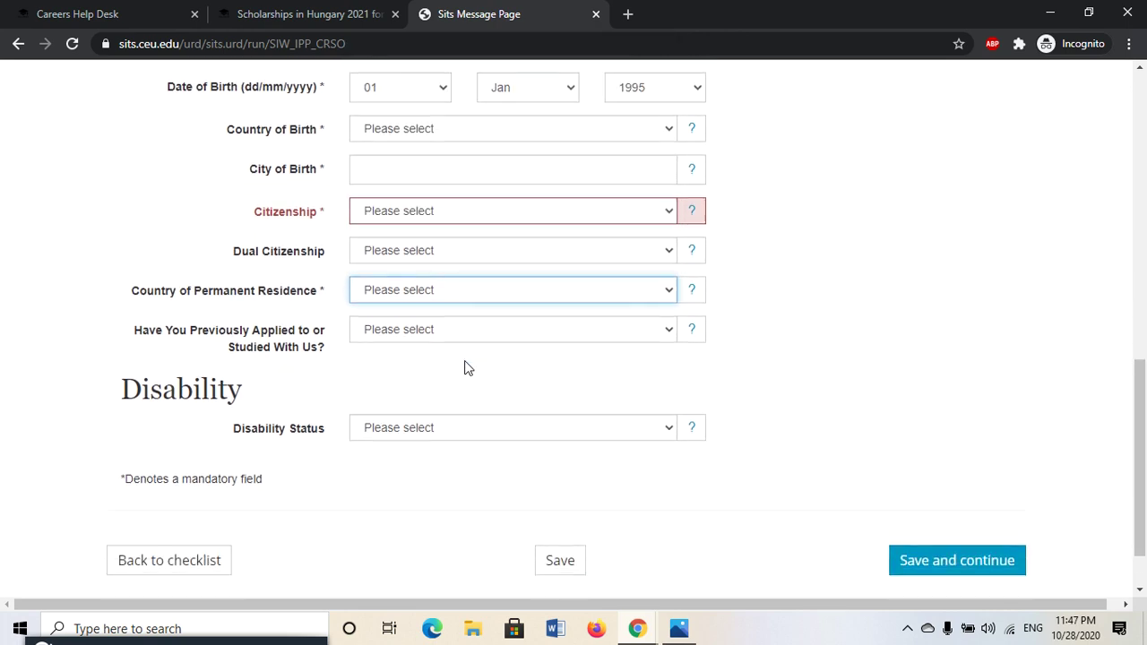
left_click(507, 336)
left_click(506, 336)
scroll(507, 336, "down", 1)
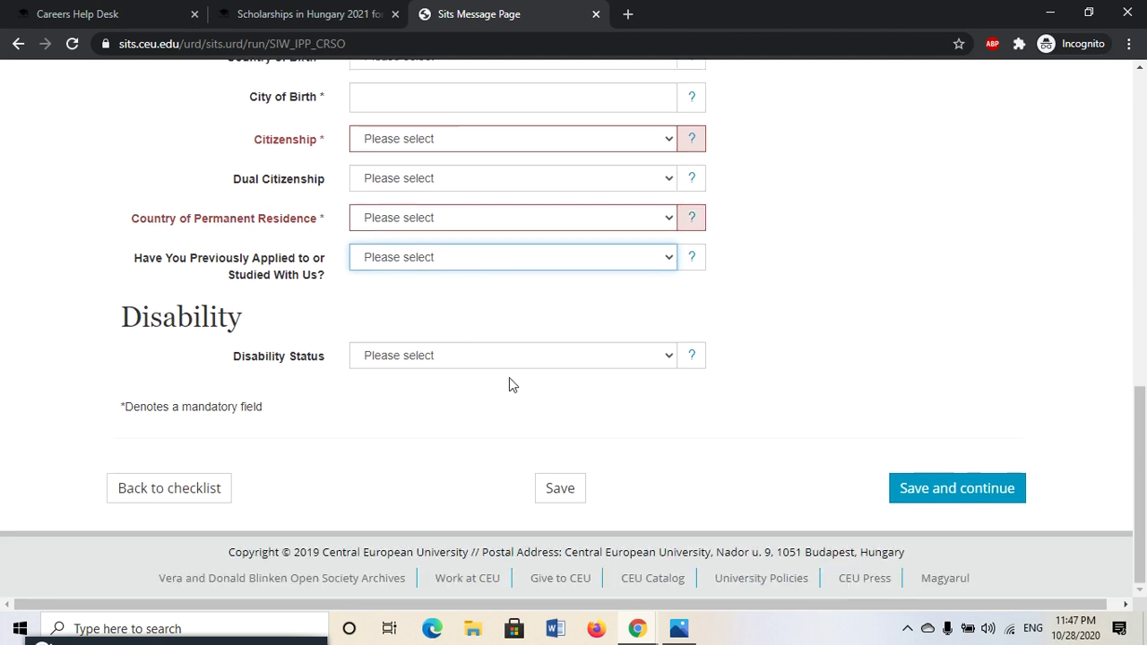
- Open the Contact Details section and look through its address, phone, e-mail and correspondence address fields
scroll(509, 377, "up", 12)
scroll(509, 381, "up", 1)
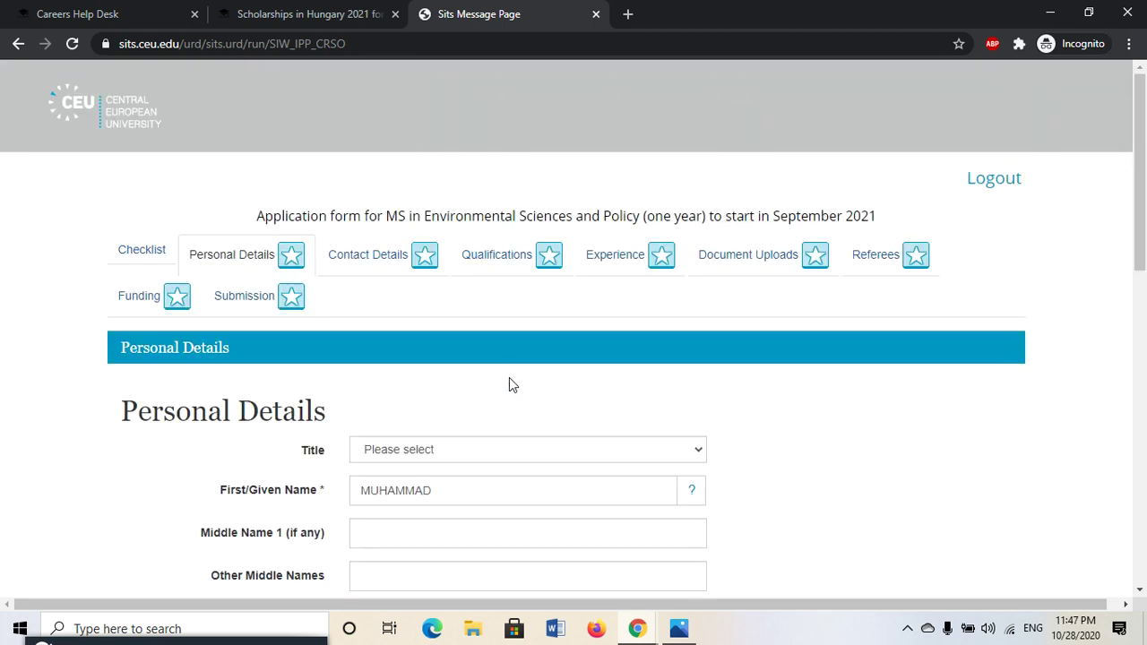
left_click(357, 256)
scroll(694, 379, "down", 3)
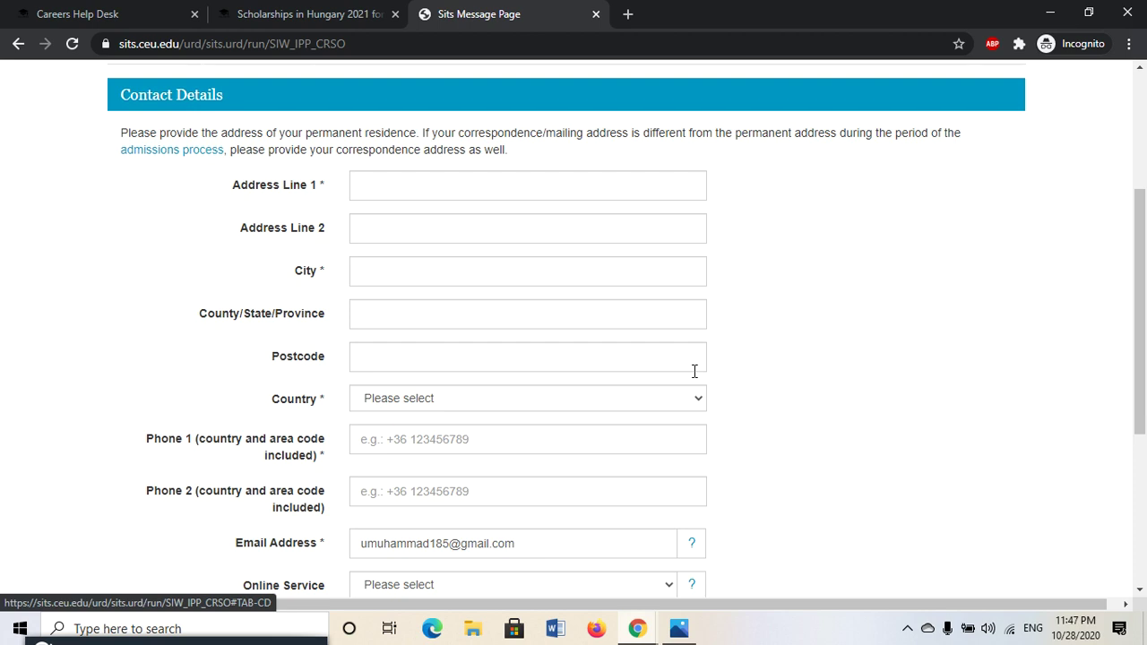
scroll(924, 379, "down", 1)
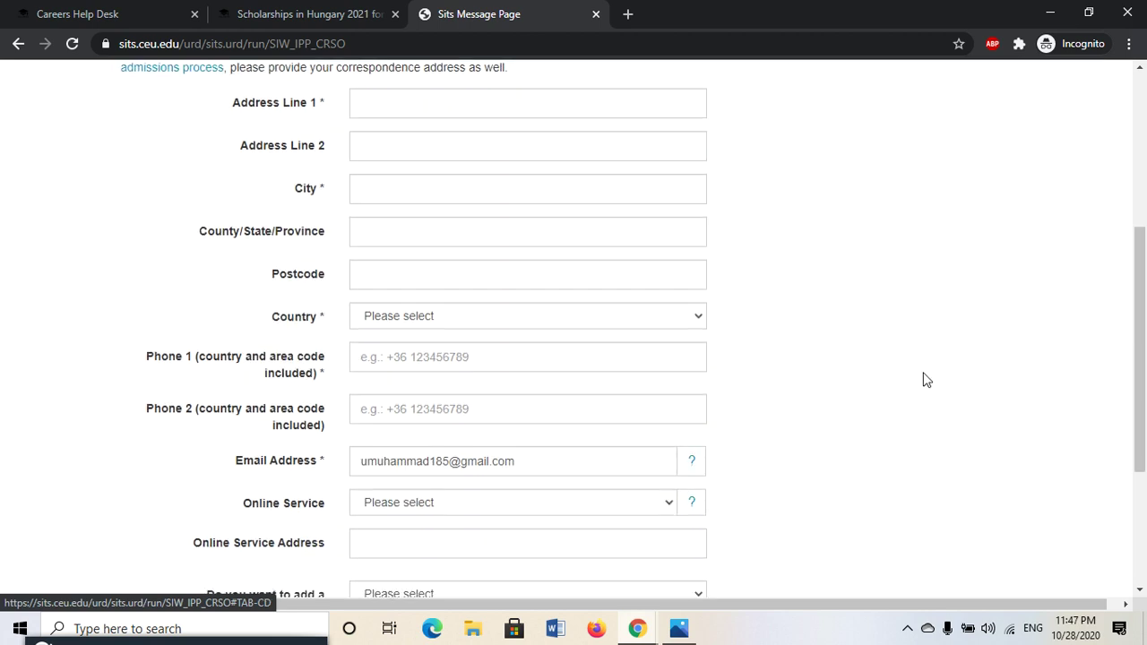
scroll(926, 379, "down", 1)
scroll(926, 379, "down", 1)
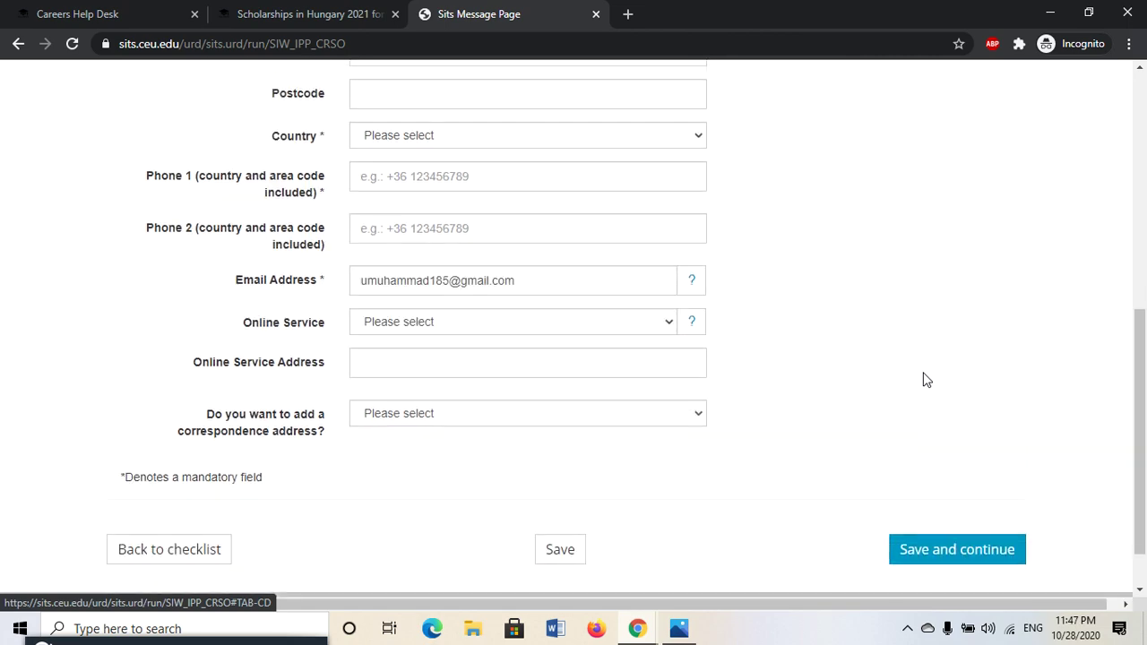
scroll(705, 492, "down", 1)
scroll(705, 486, "up", 5)
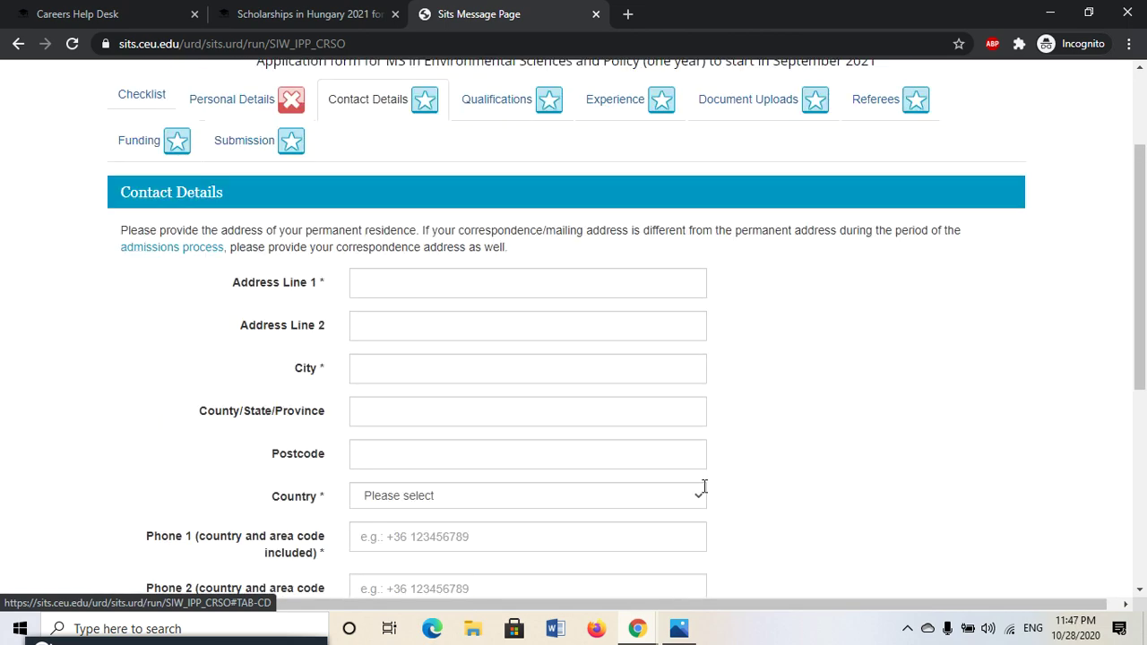
scroll(704, 487, "up", 2)
scroll(704, 487, "down", 6)
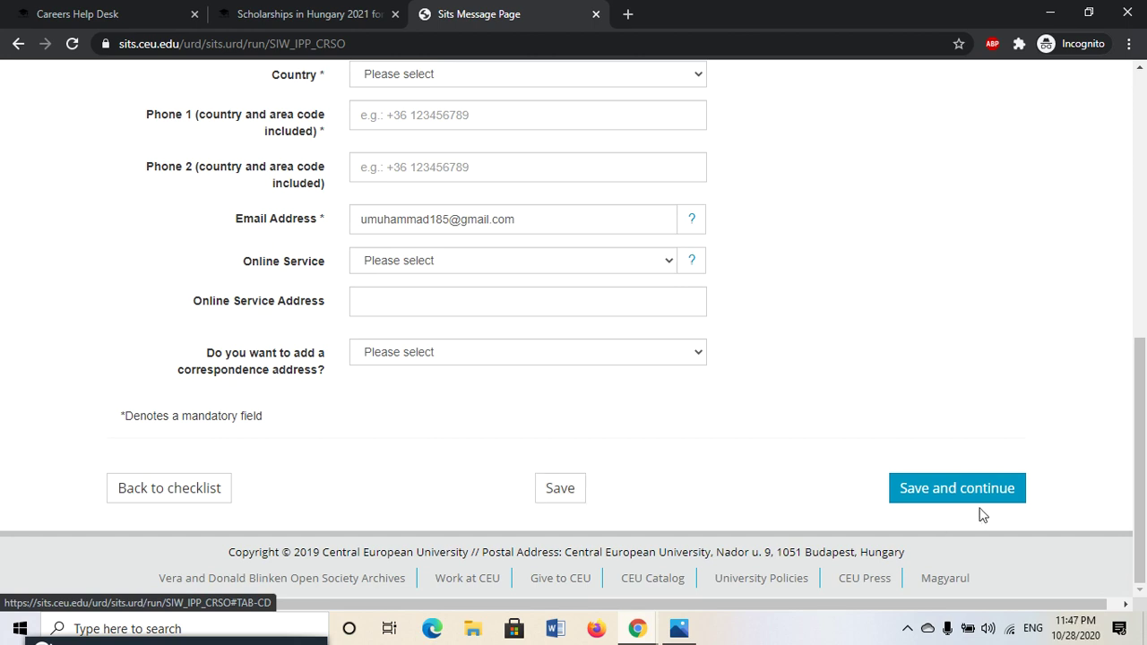
- Open the Qualifications section of the application form to view the Qualification 1 fields
scroll(824, 229, "up", 7)
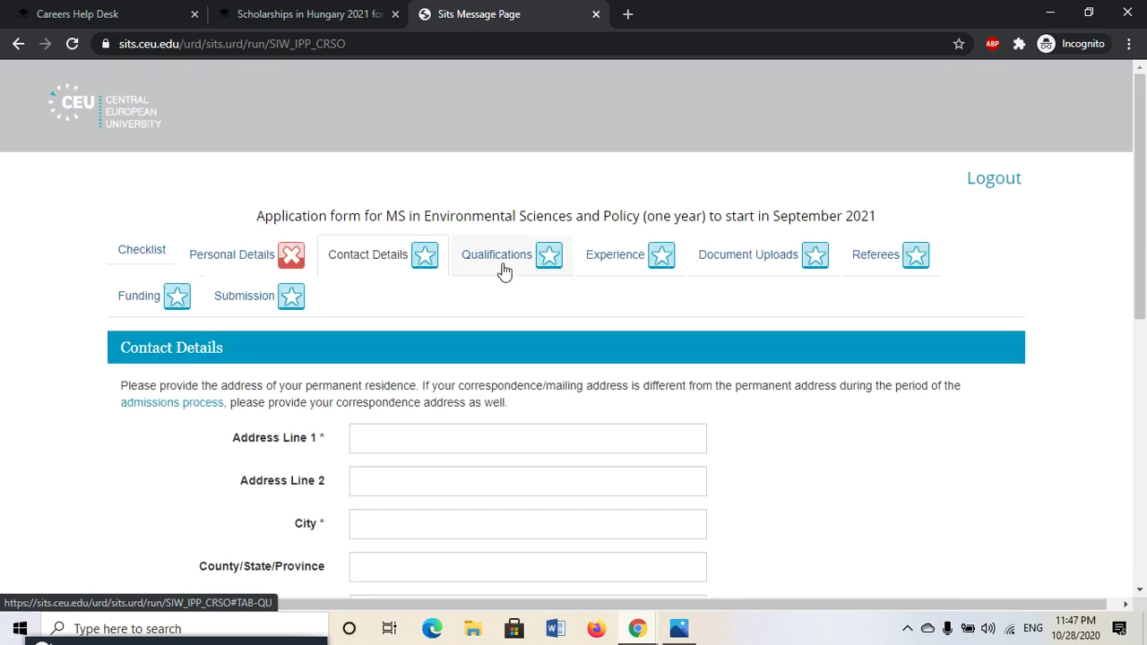
left_click(502, 263)
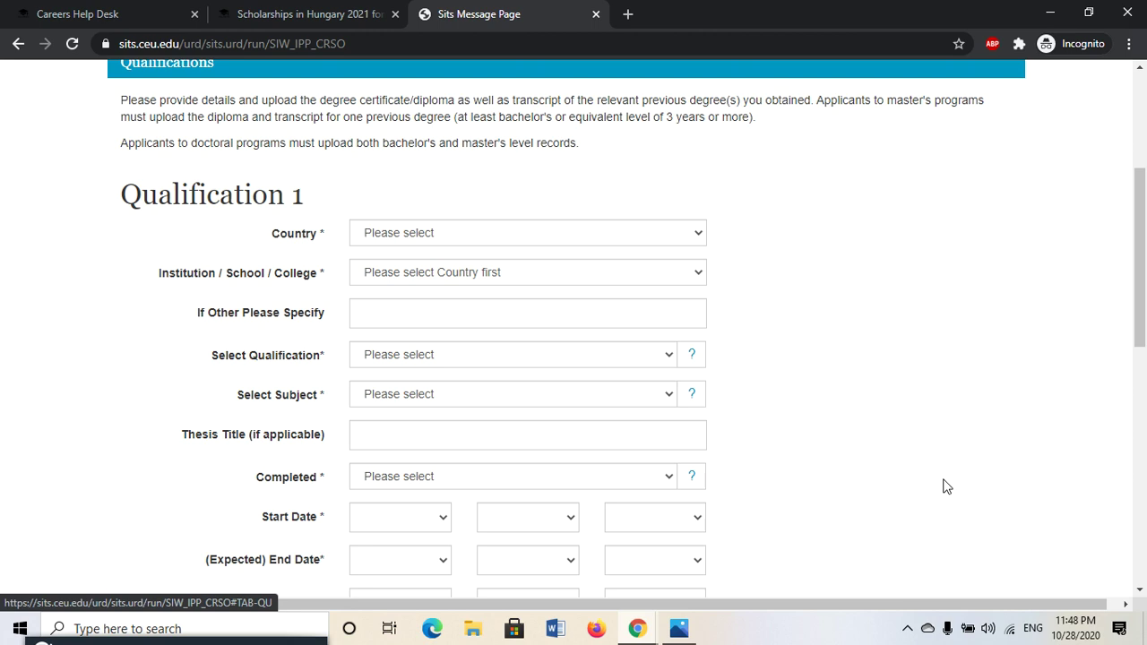
scroll(947, 487, "down", 3)
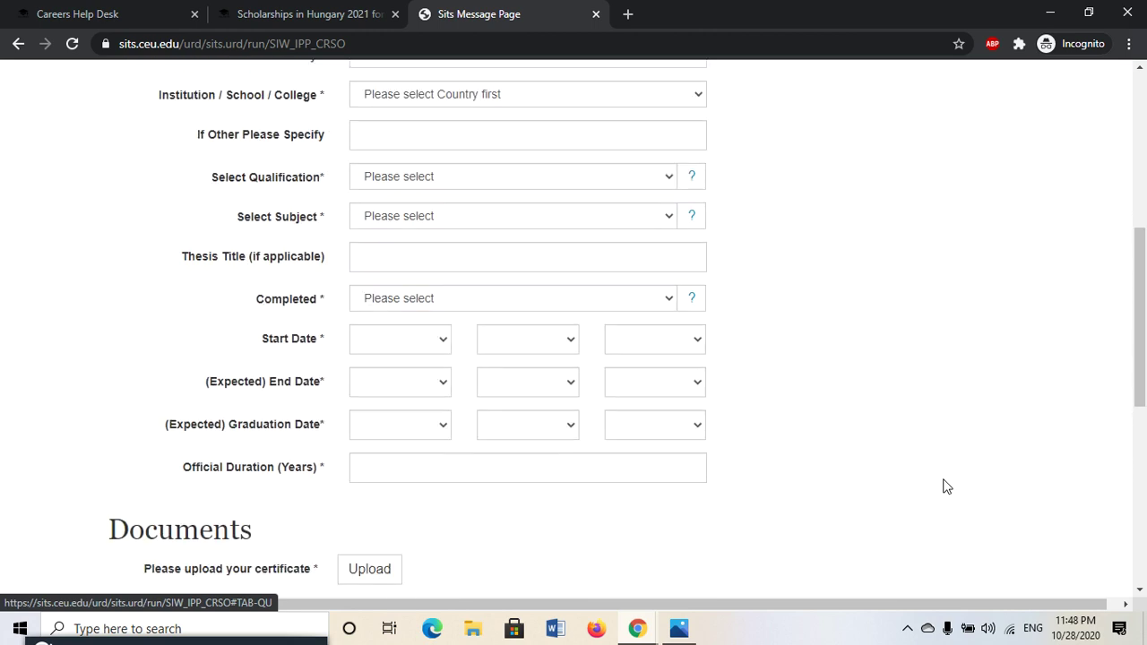
scroll(948, 487, "up", 3)
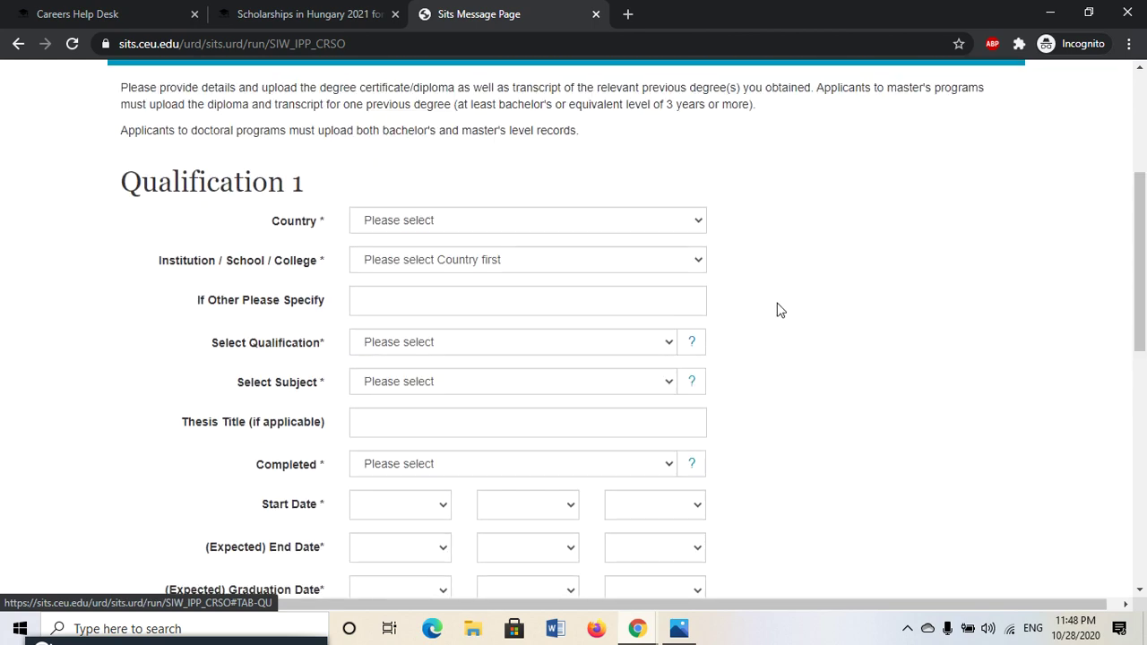
left_click(654, 221)
left_click(653, 222)
left_click(613, 259)
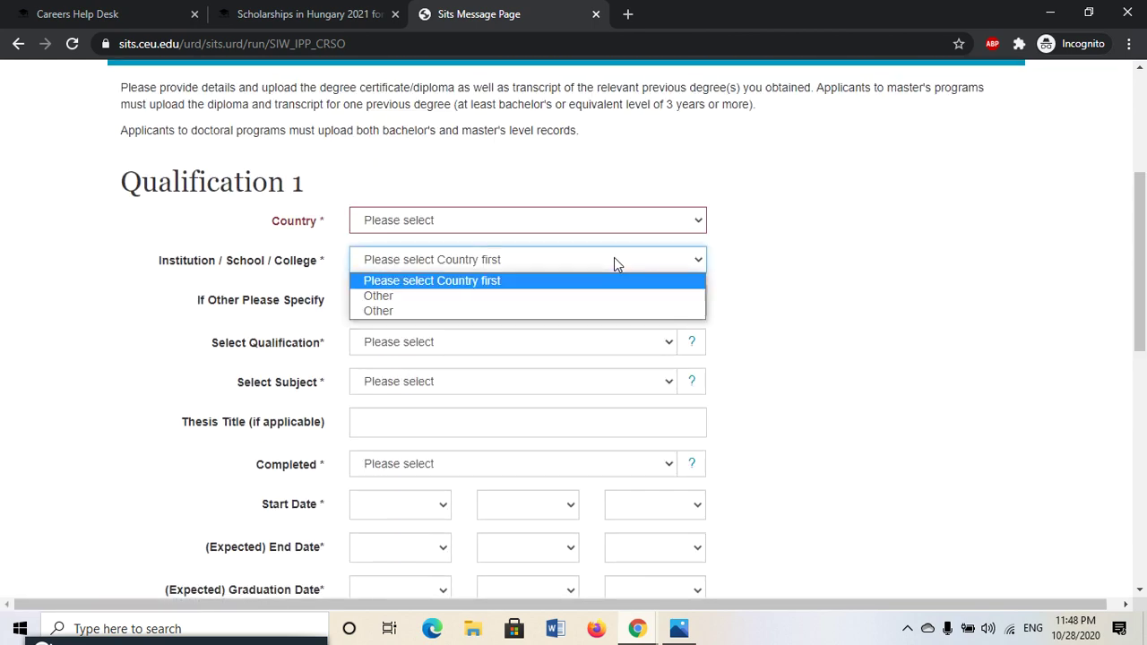
left_click(501, 297)
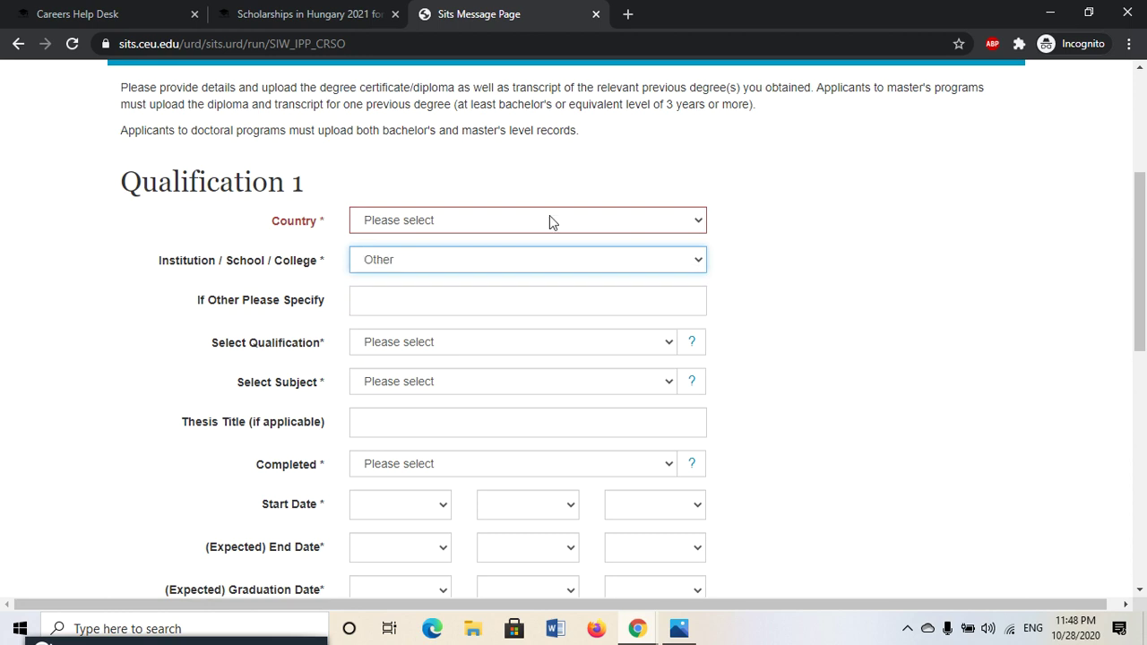
- Set the Qualification 1 country to Pakistan and the institution to Pakistan / Gandhara University
left_click(553, 223)
key("p")
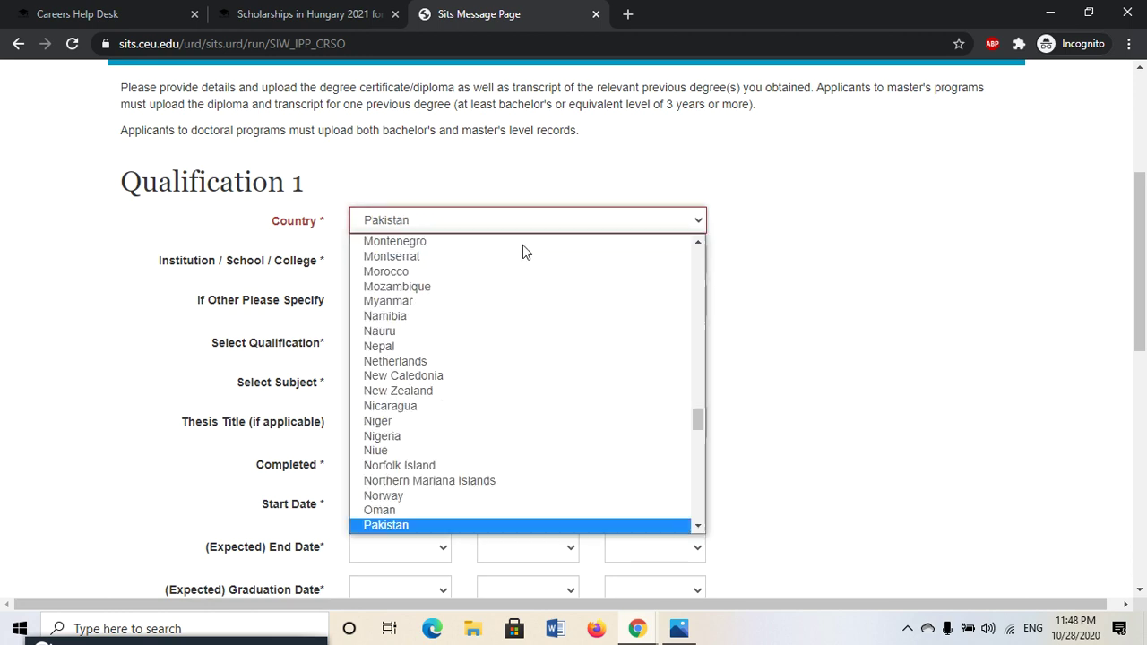
key("Return")
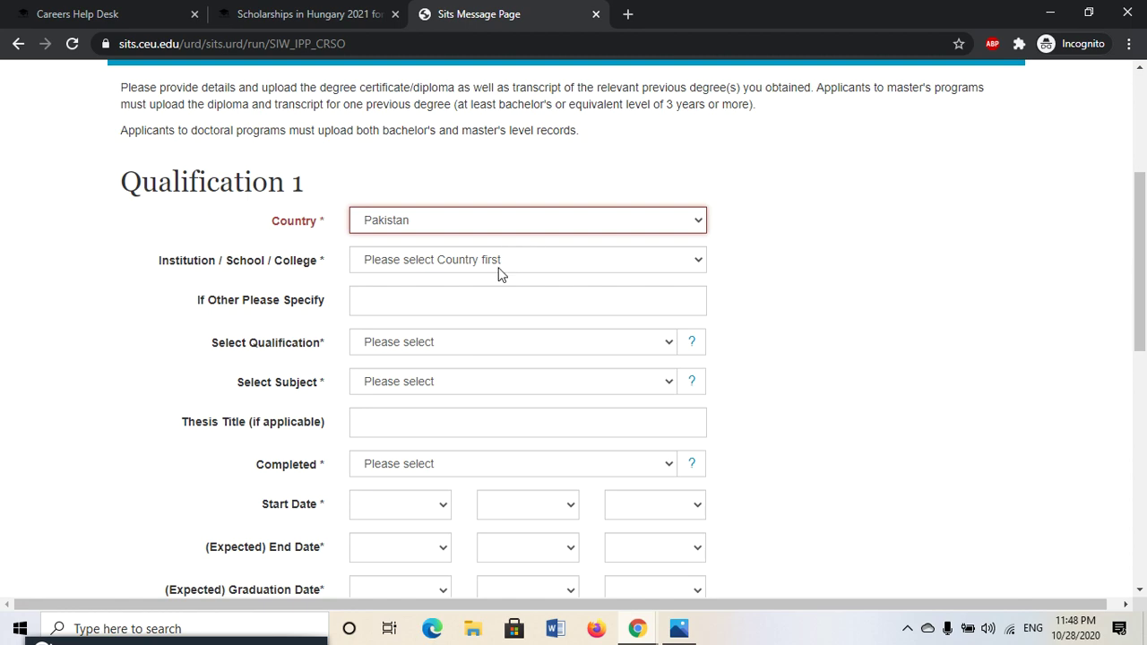
left_click(500, 269)
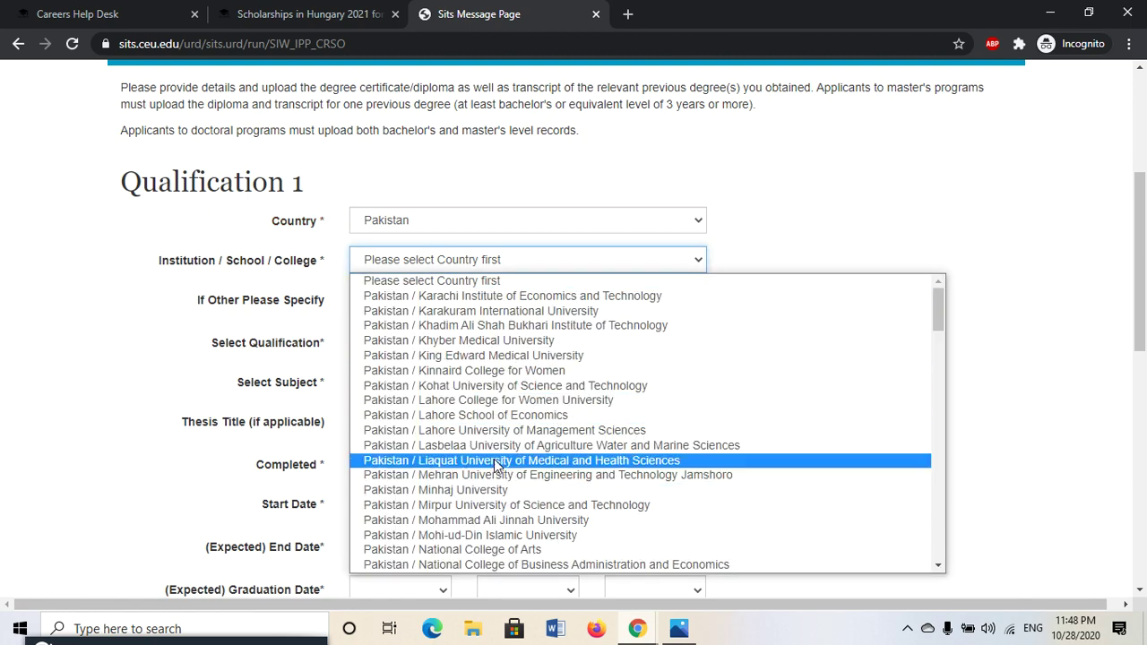
scroll(576, 460, "down", 15)
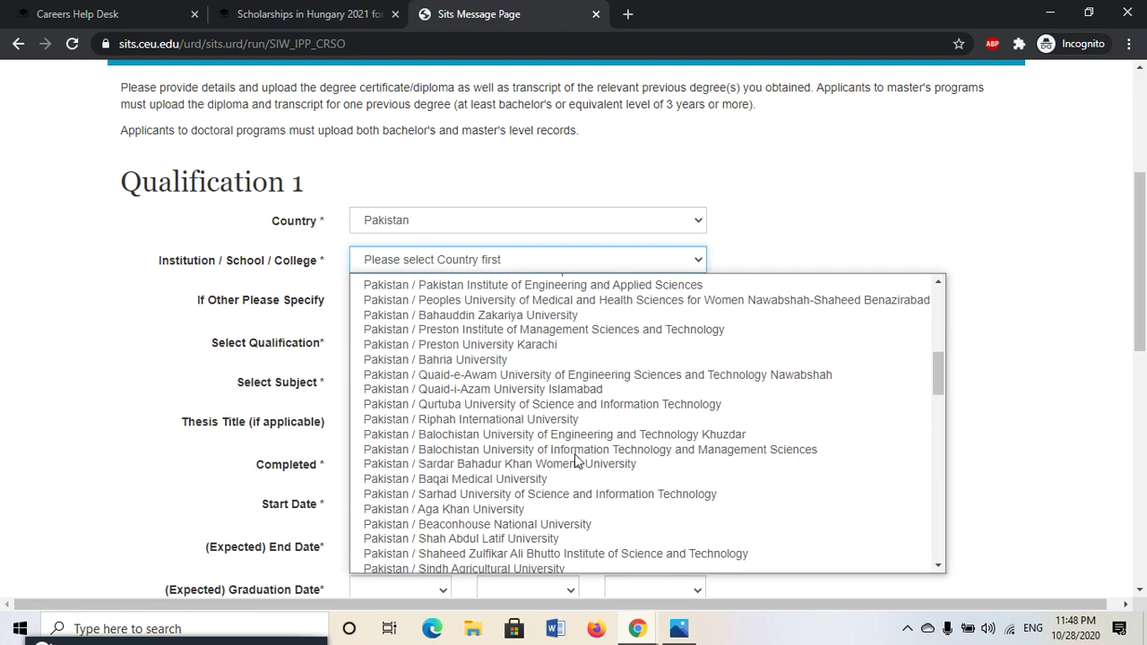
scroll(576, 460, "down", 6)
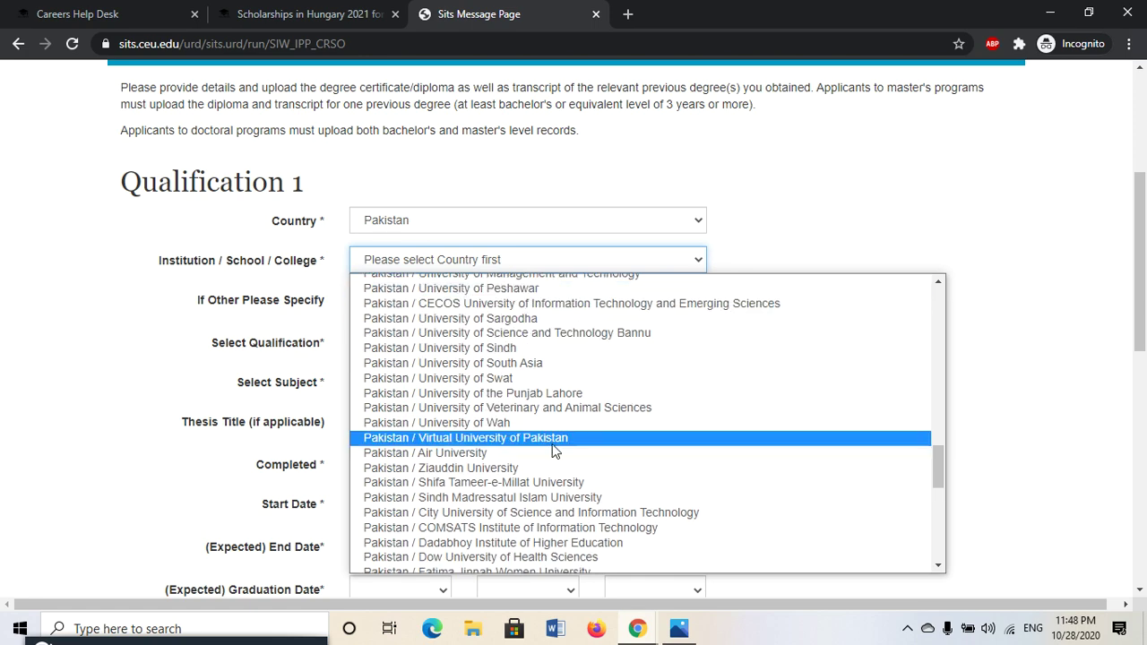
scroll(587, 451, "down", 4)
scroll(553, 448, "down", 3)
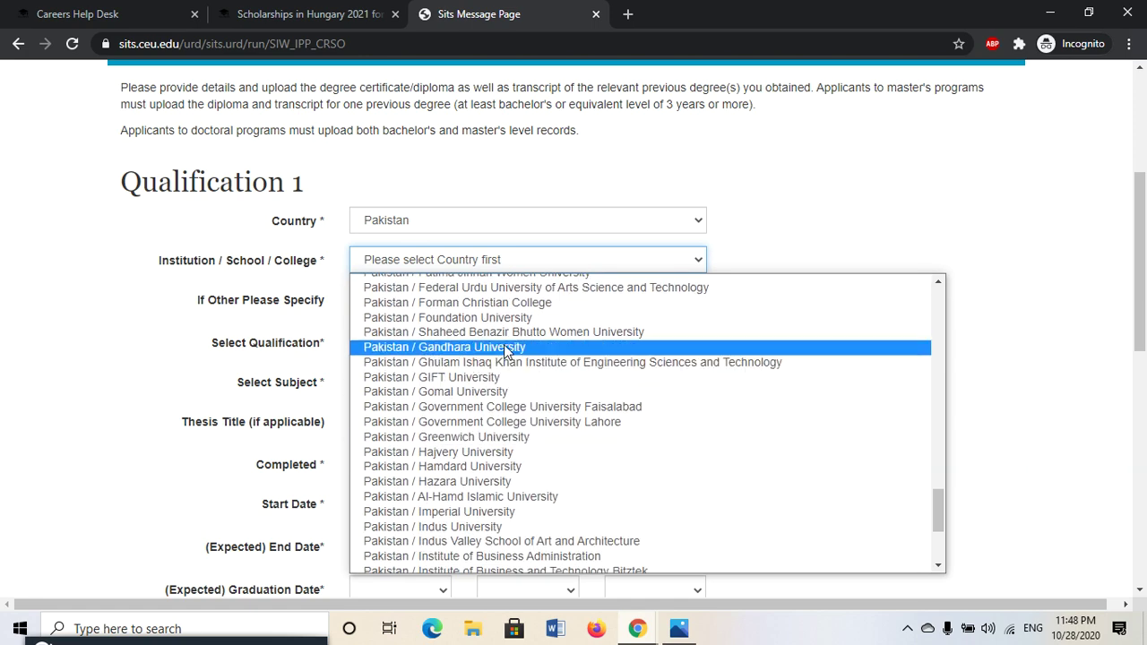
left_click(504, 347)
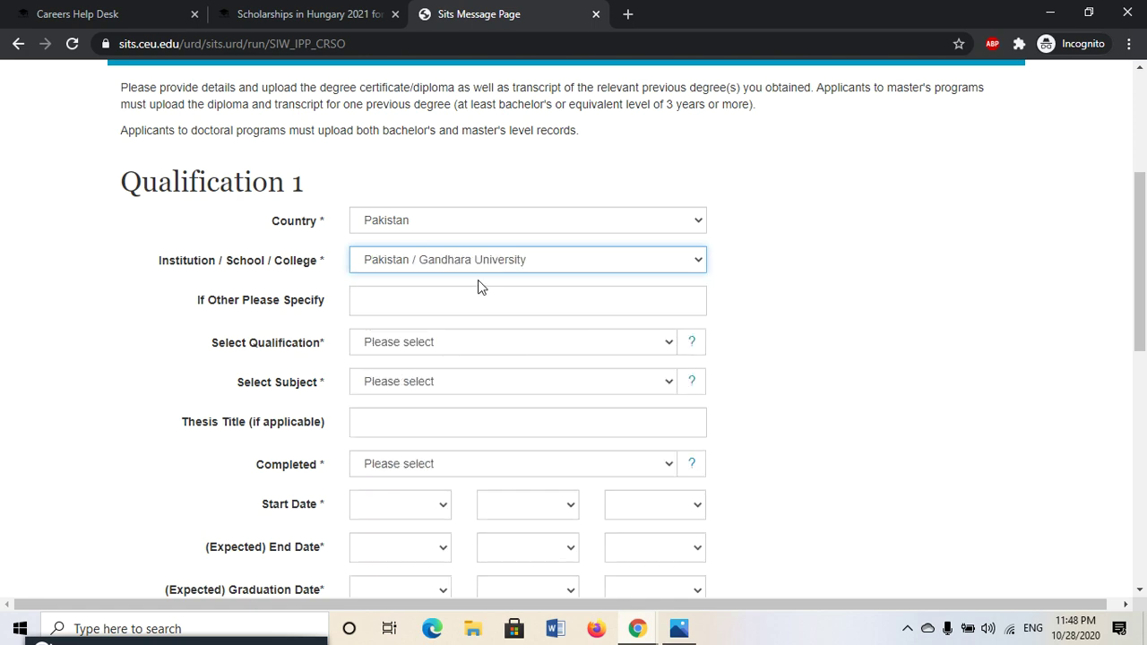
- Examine the available qualification levels for Qualification 1 without choosing one
scroll(478, 275, "down", 1)
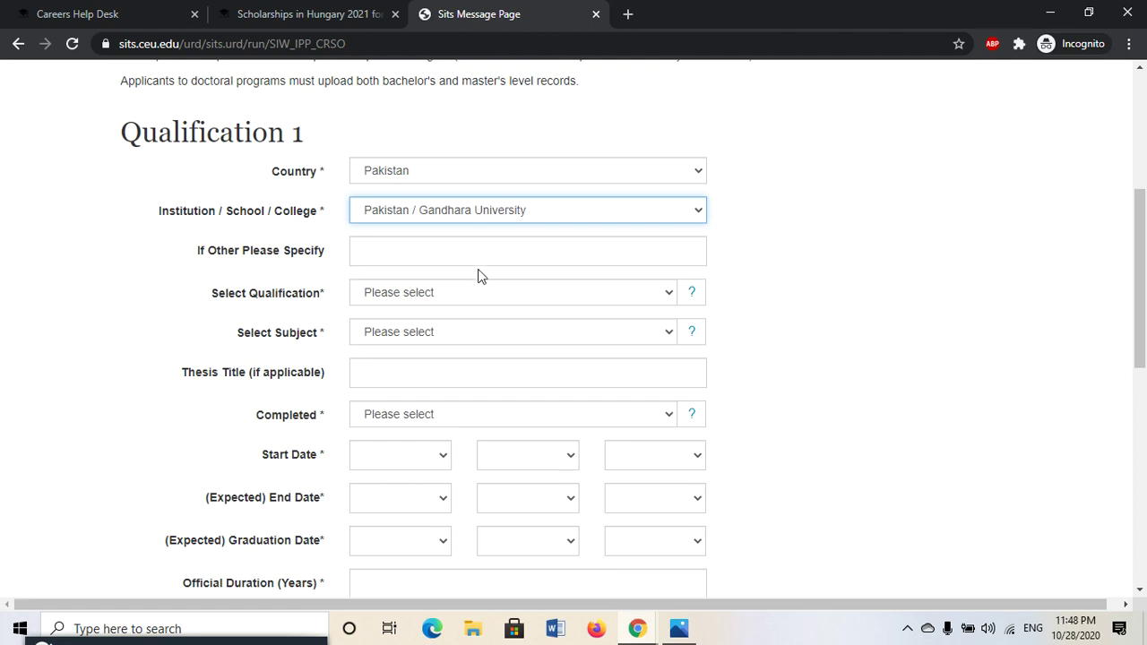
left_click(565, 220)
left_click(565, 219)
scroll(474, 252, "down", 1)
left_click(531, 254)
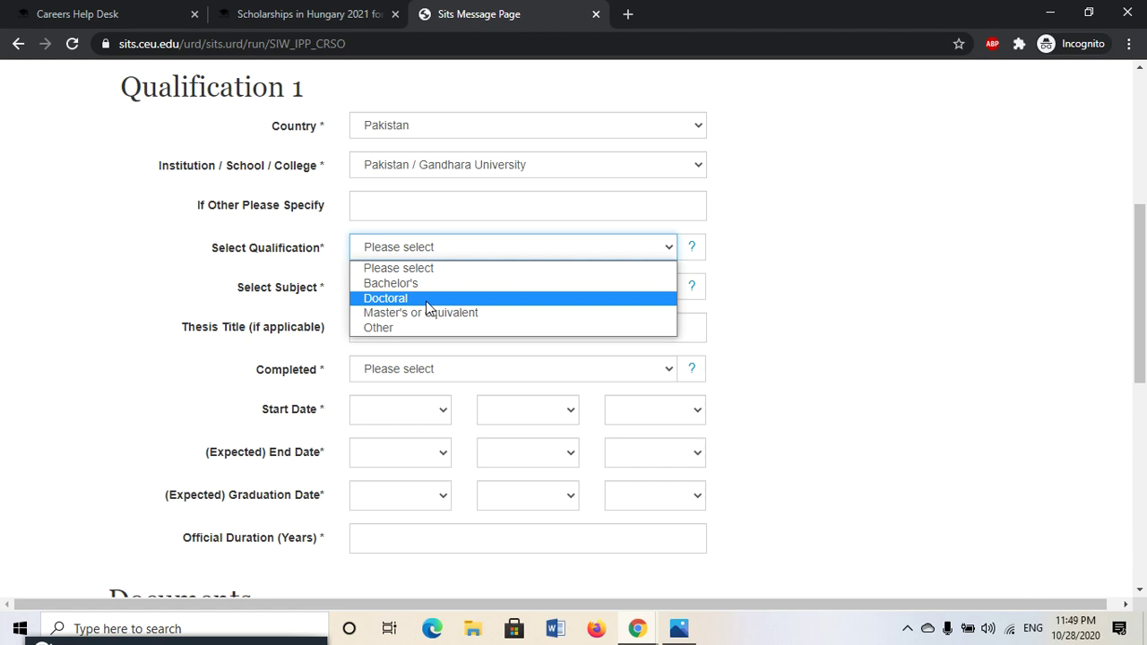
left_click(849, 368)
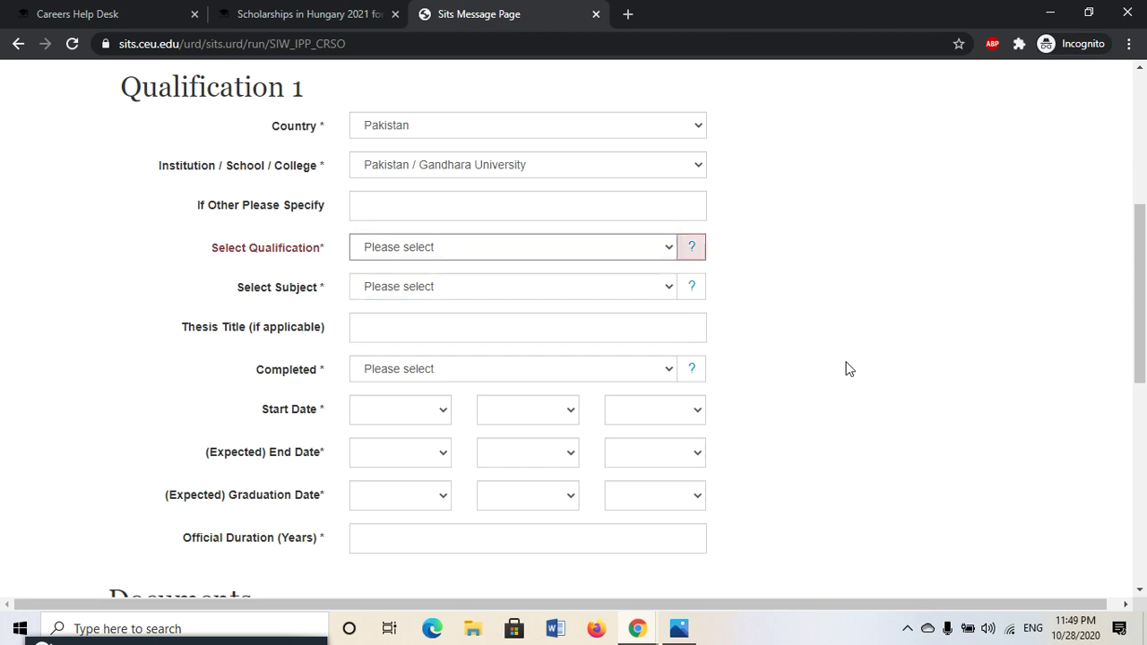
- Examine the subject and completion status fields of Qualification 1, leaving both unselected
scroll(849, 368, "up", 3)
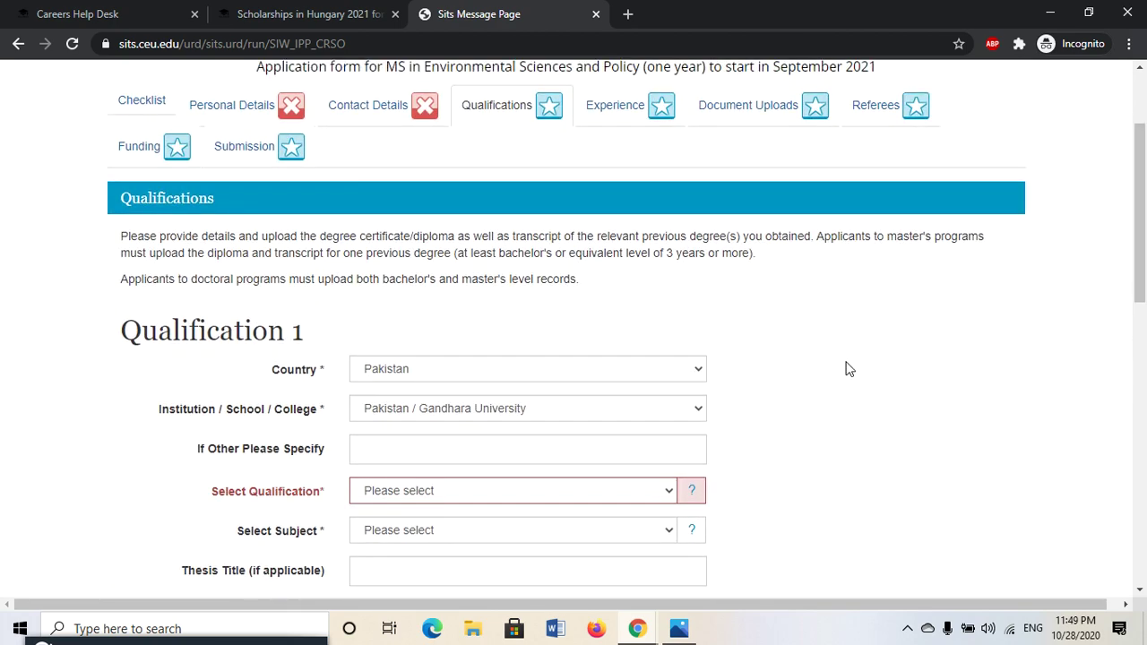
scroll(849, 368, "down", 3)
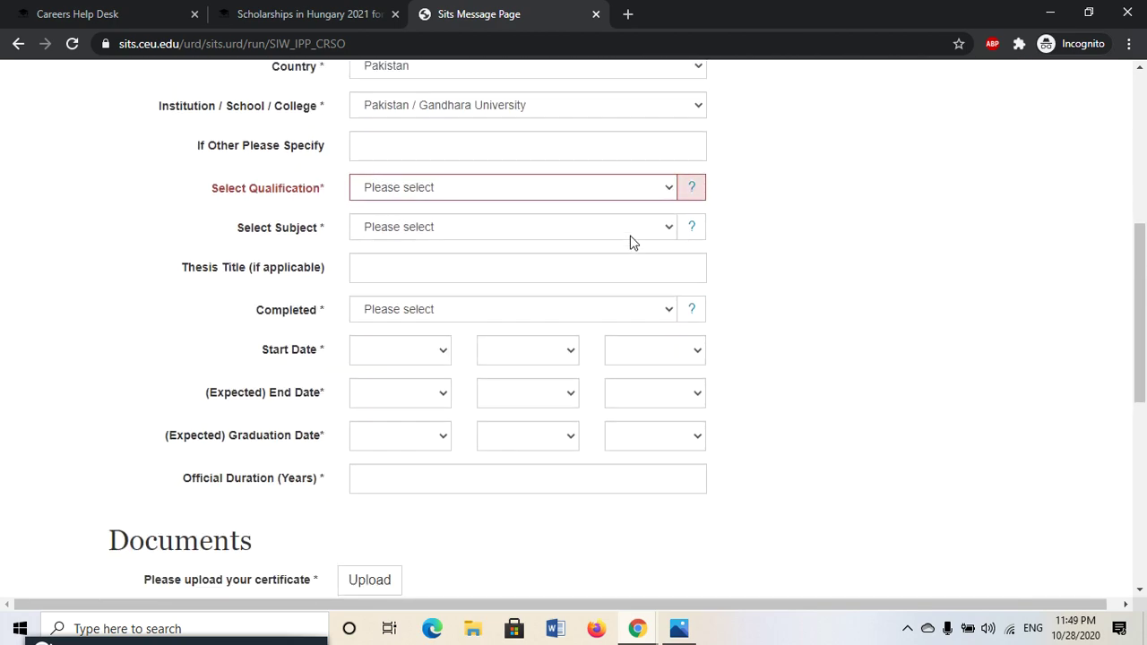
left_click(630, 235)
left_click(630, 227)
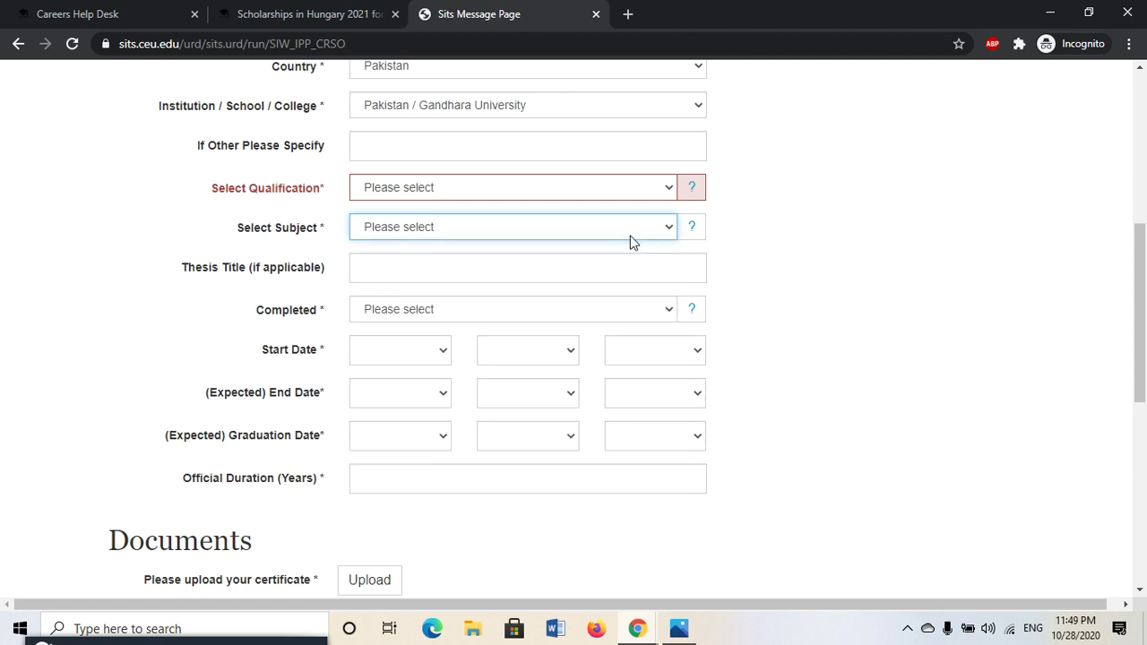
scroll(774, 323, "down", 1)
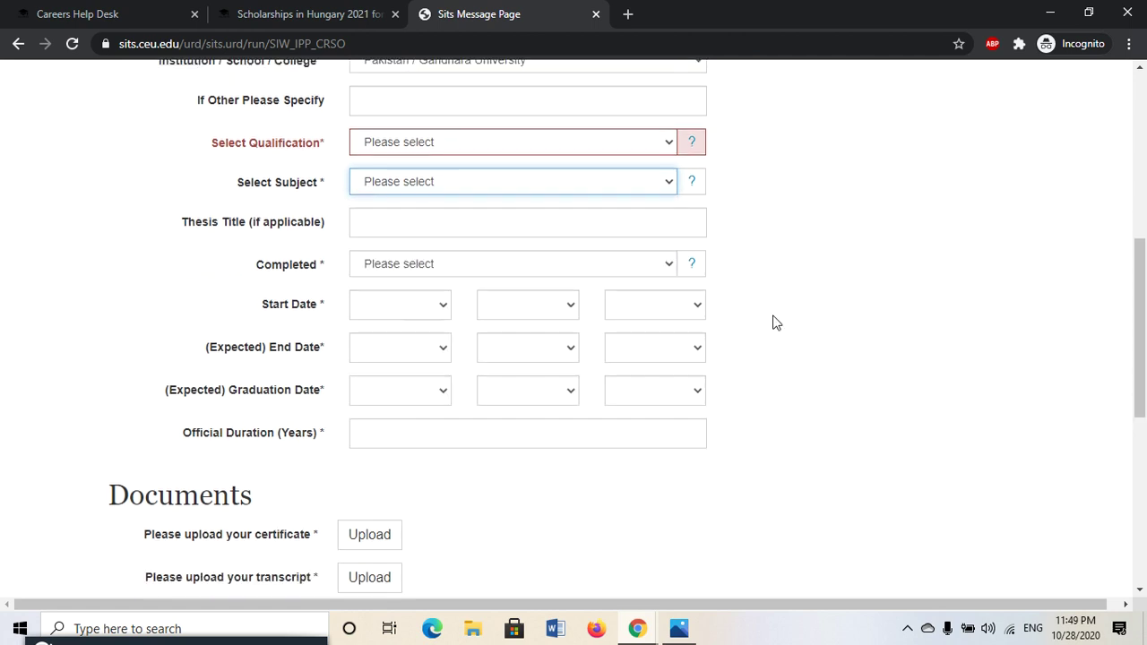
scroll(489, 227, "down", 1)
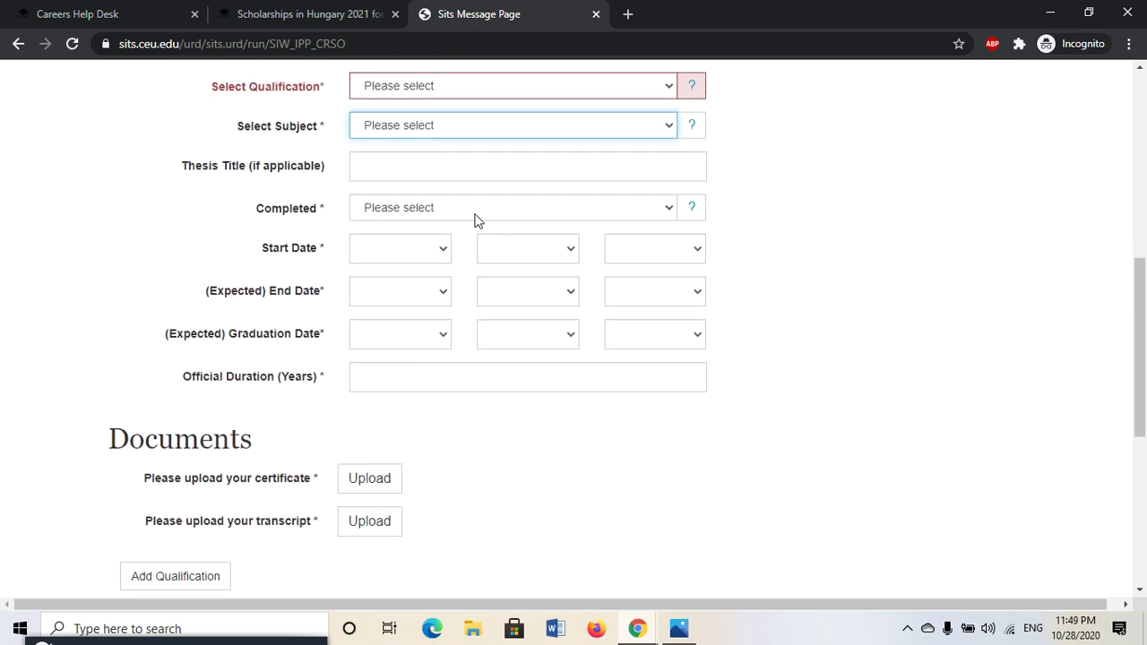
left_click(475, 215)
left_click(477, 219)
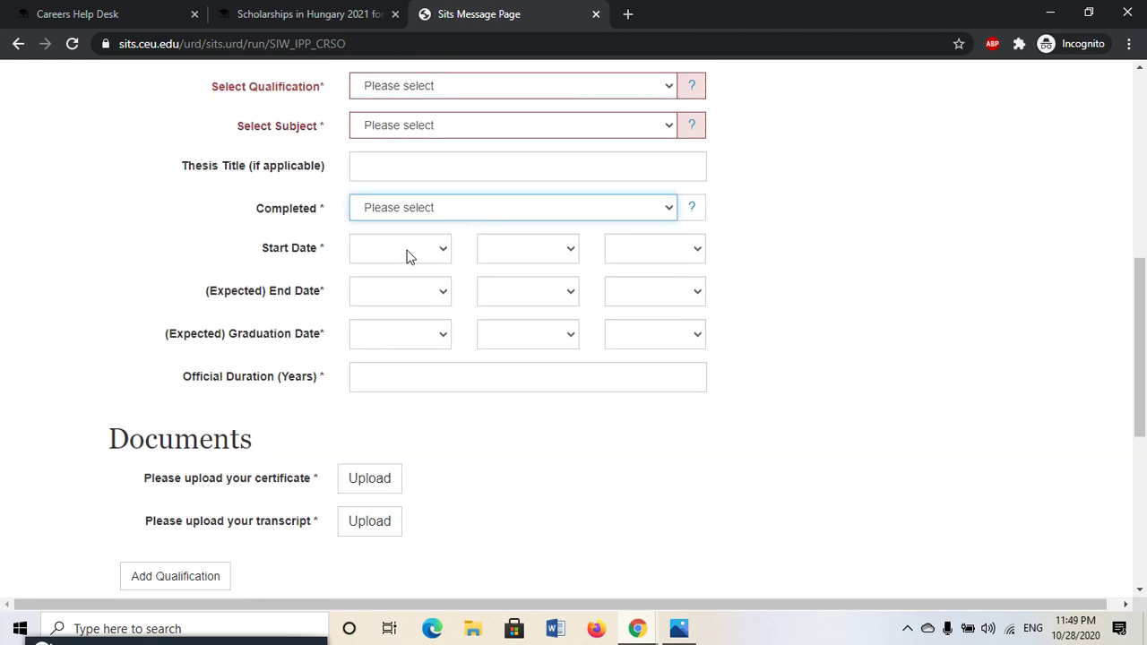
- Review the date and official duration fields, the certificate and transcript uploads, and the option to add another qualification
scroll(425, 298, "down", 1)
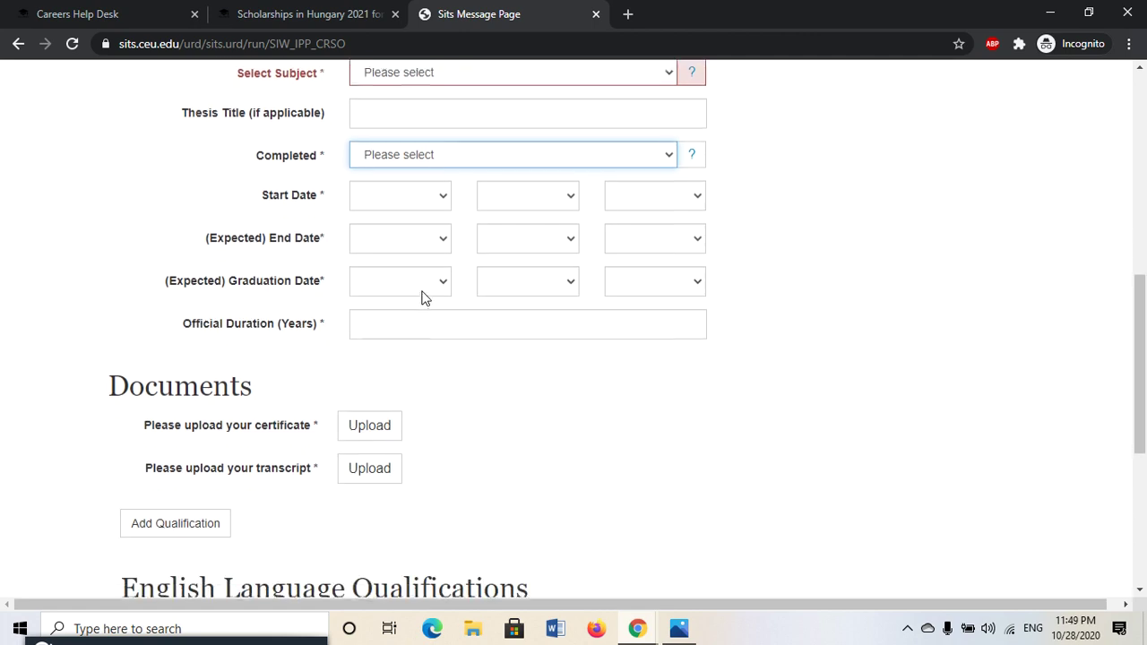
scroll(425, 297, "down", 1)
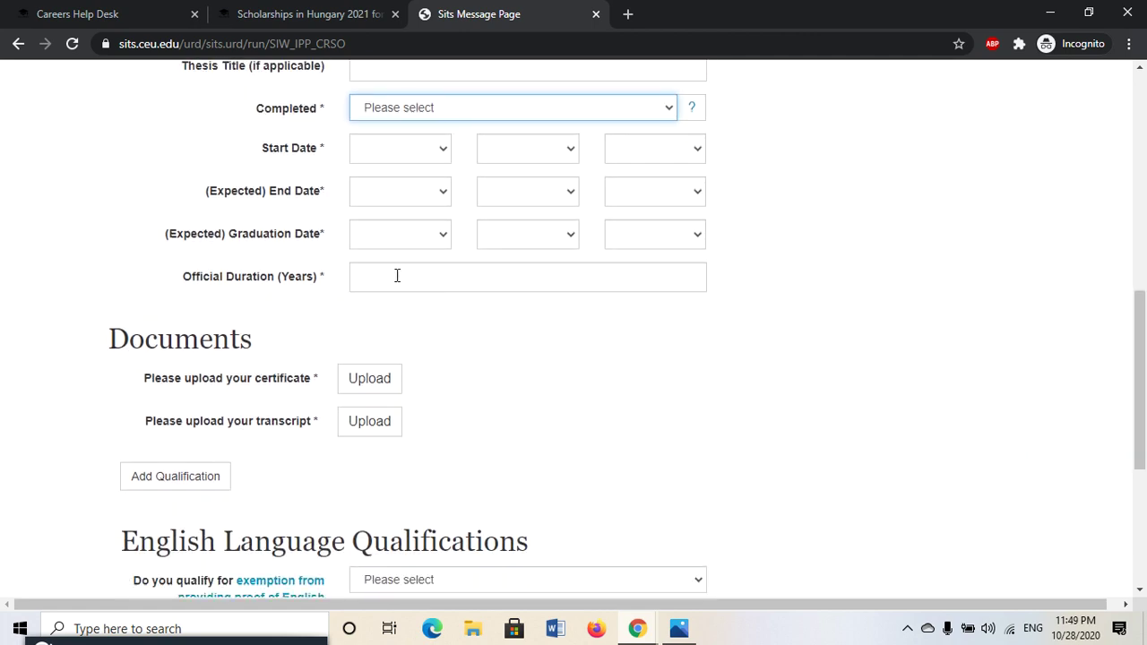
left_click(396, 276)
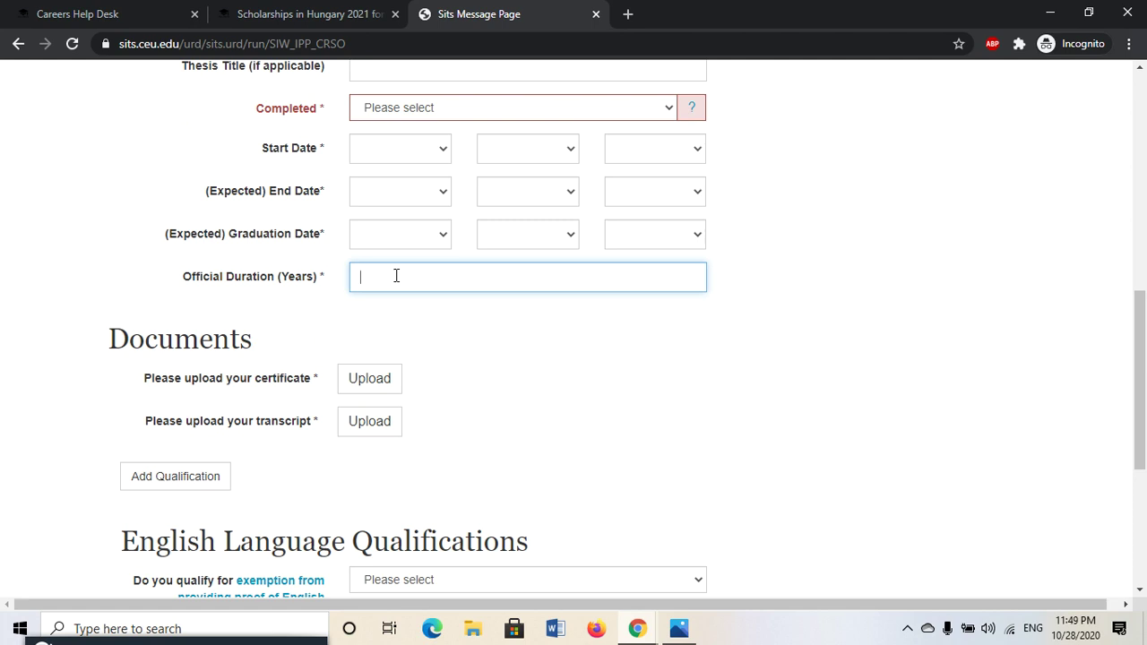
scroll(520, 409, "down", 2)
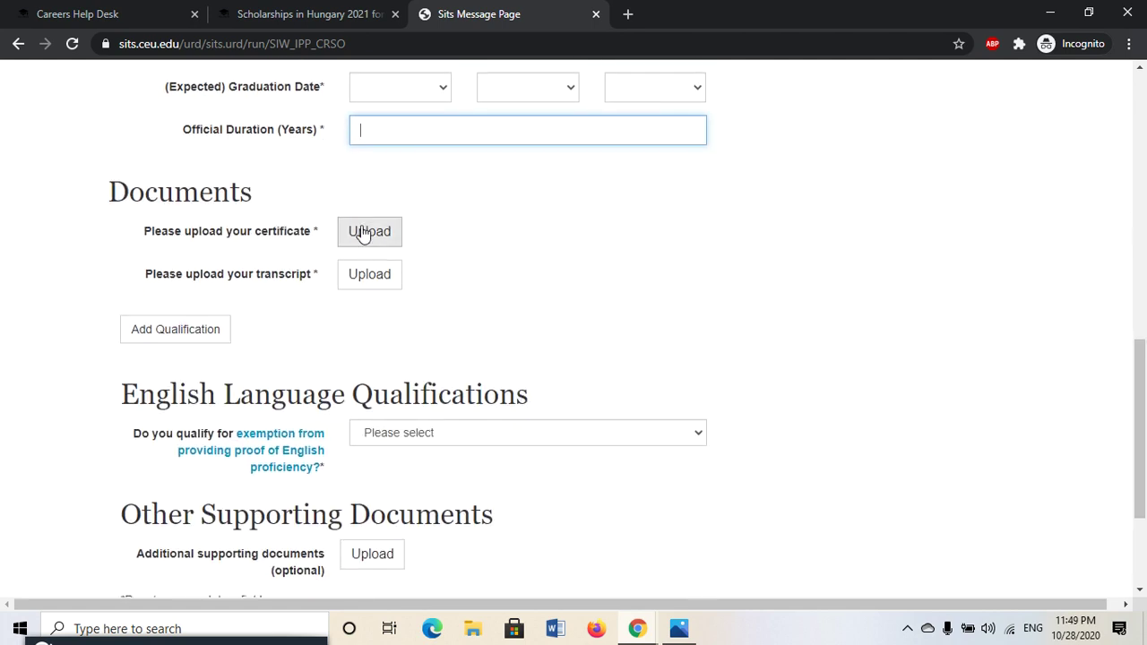
scroll(515, 271, "up", 2)
scroll(514, 272, "down", 2)
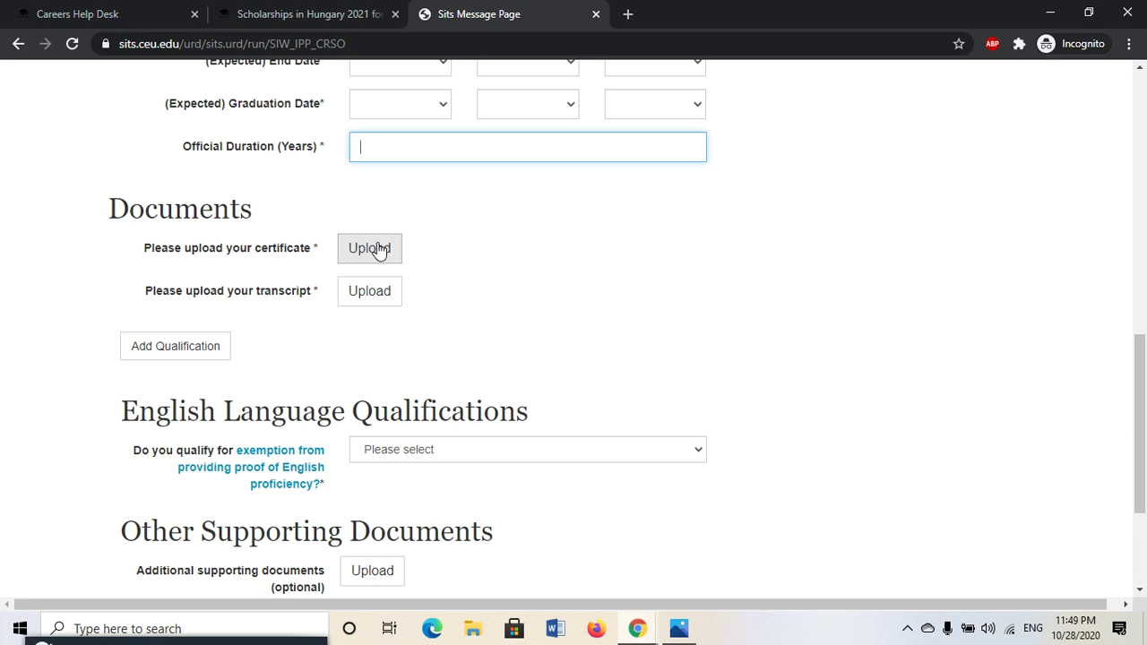
scroll(379, 295, "down", 1)
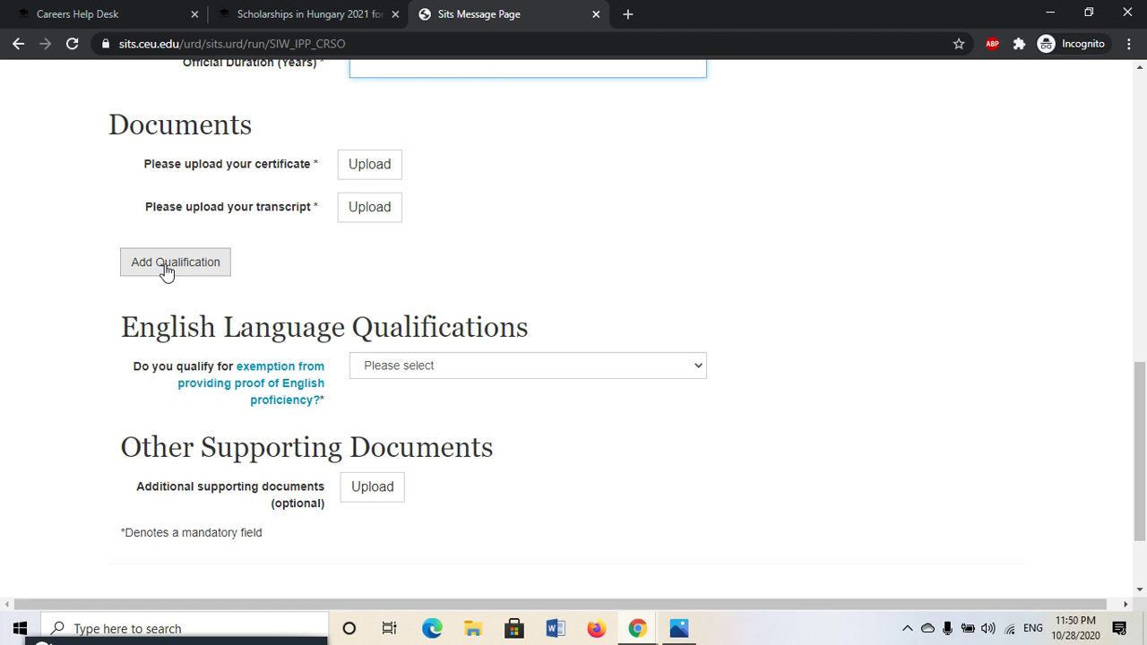
- Answer Yes to qualifying for exemption from providing proof of English proficiency, and check the optional supporting documents upload
scroll(165, 272, "down", 2)
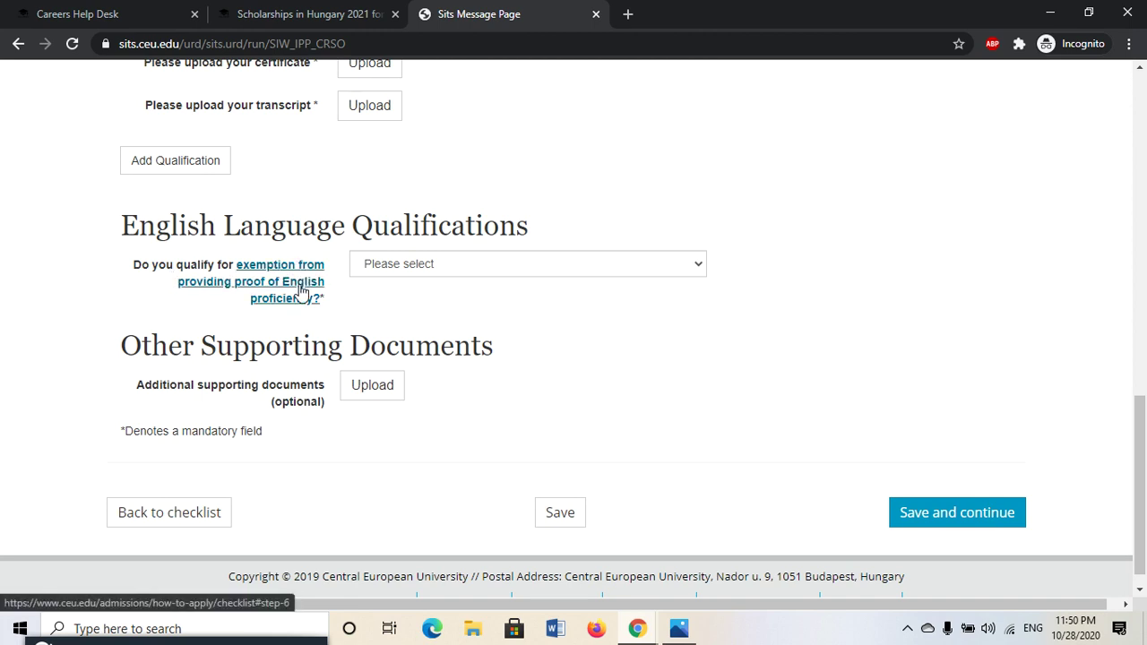
left_click(530, 274)
left_click(439, 302)
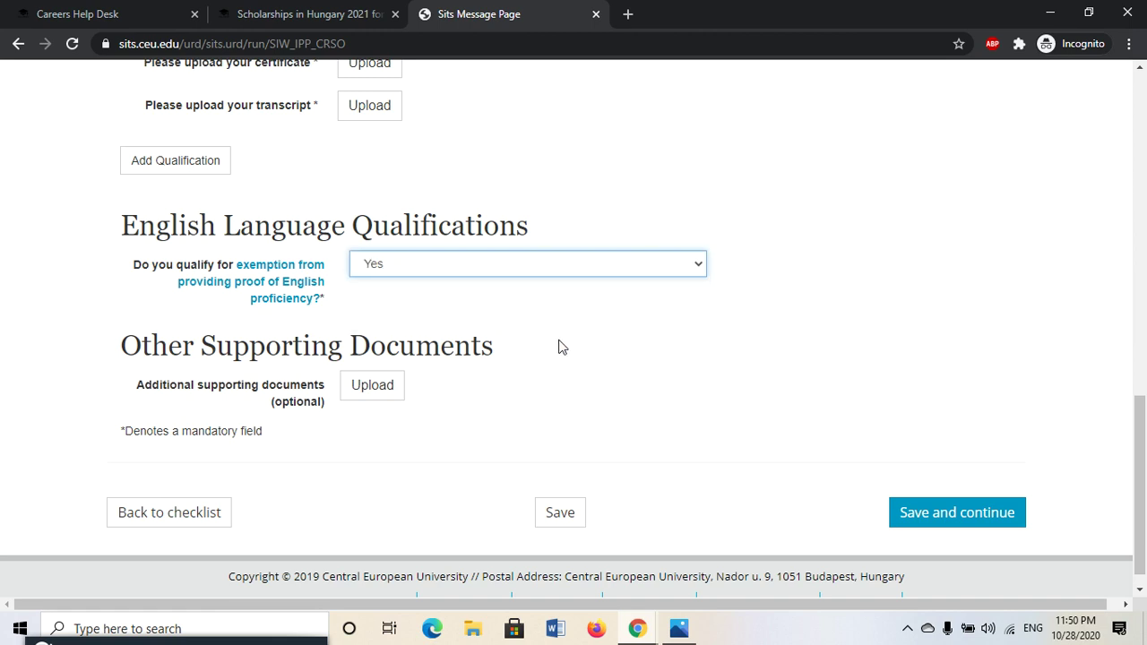
scroll(557, 348, "down", 1)
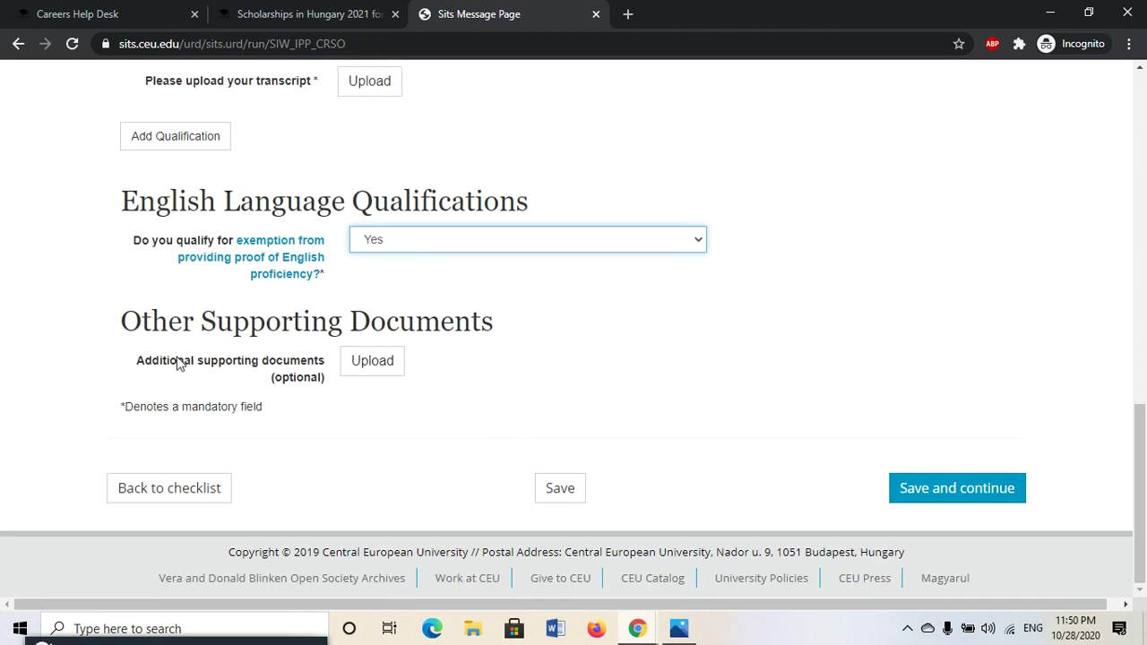
scroll(178, 363, "up", 2)
scroll(37, 385, "down", 2)
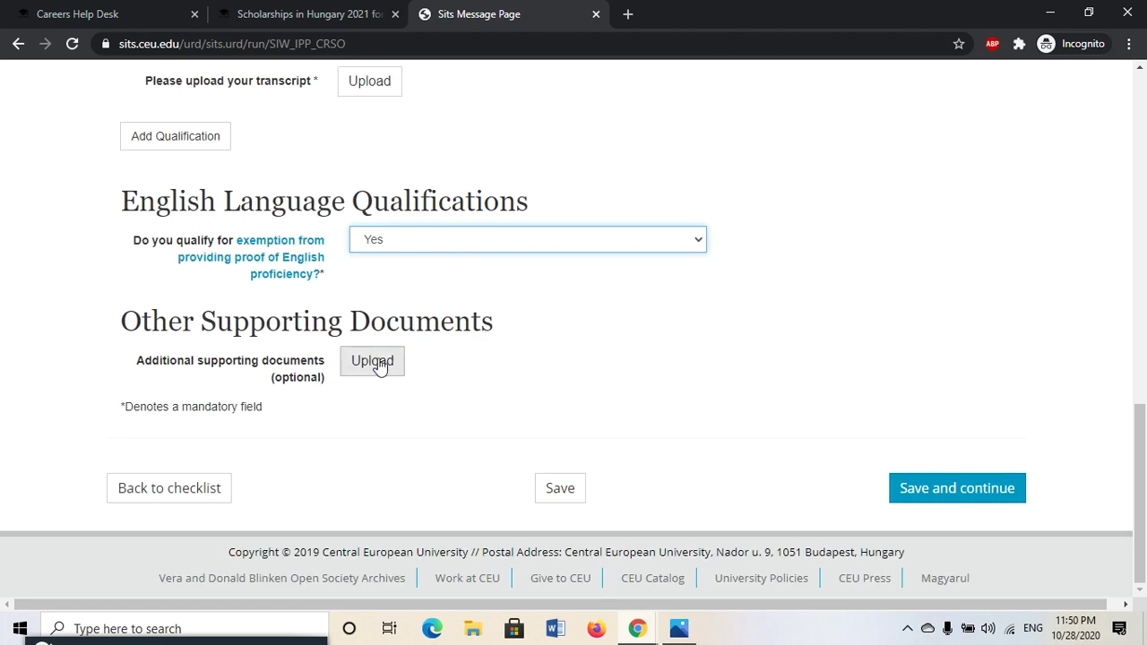
left_click(863, 499)
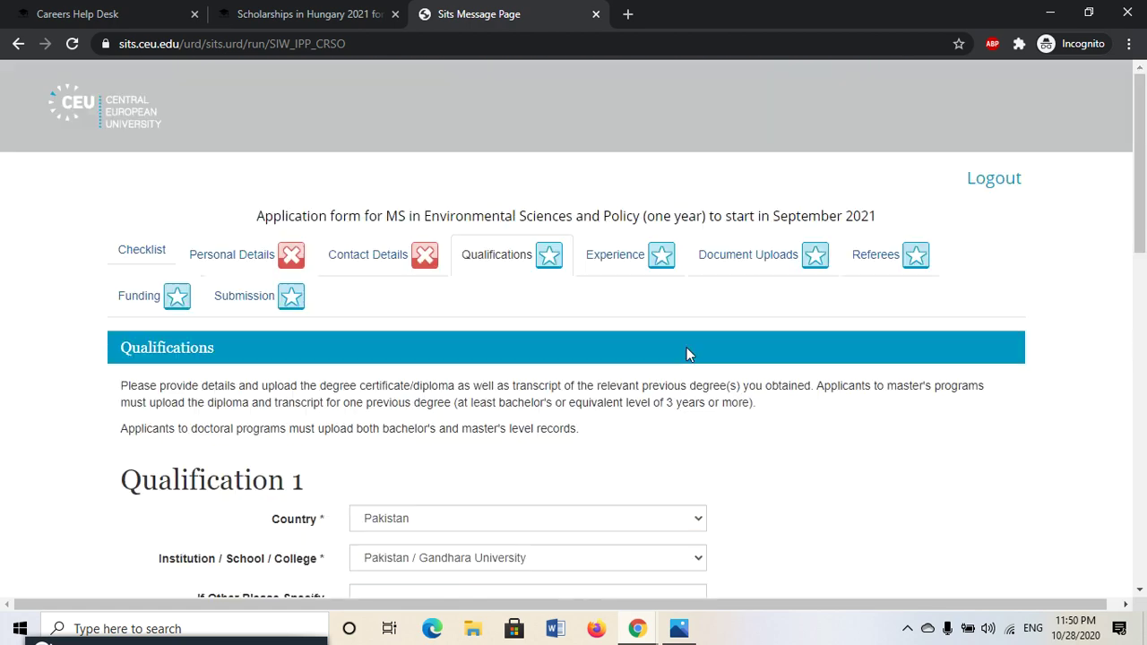
- Open the Experience section of the application form and review its CV/resume upload requirement
left_click(617, 259)
scroll(809, 501, "down", 3)
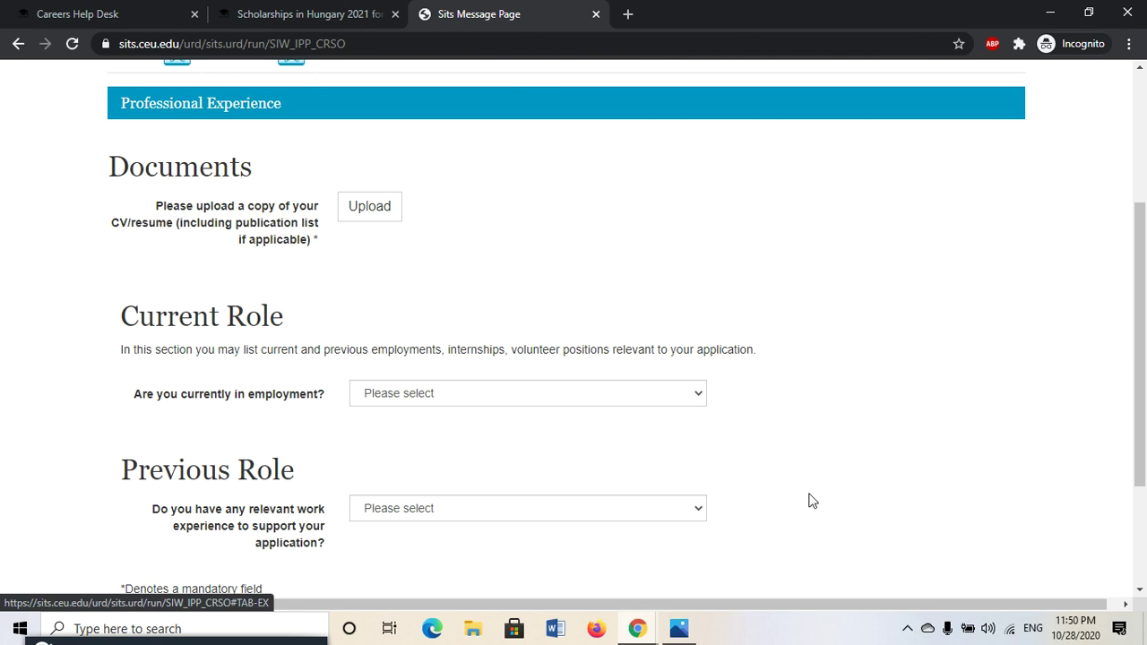
scroll(809, 501, "down", 1)
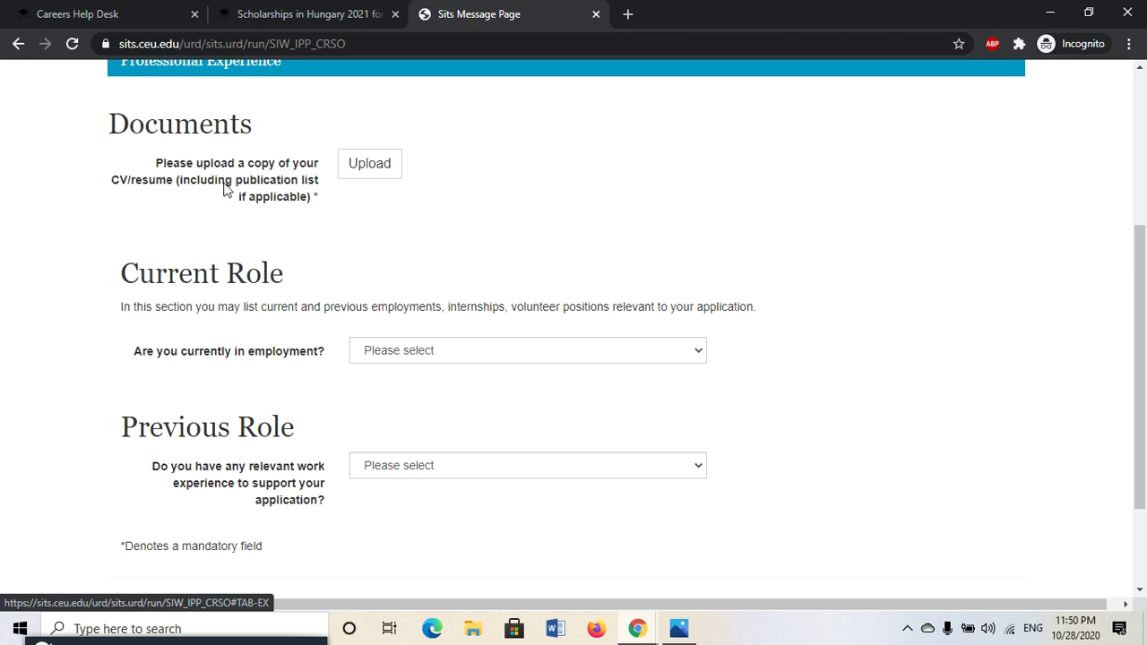
scroll(425, 210, "down", 2)
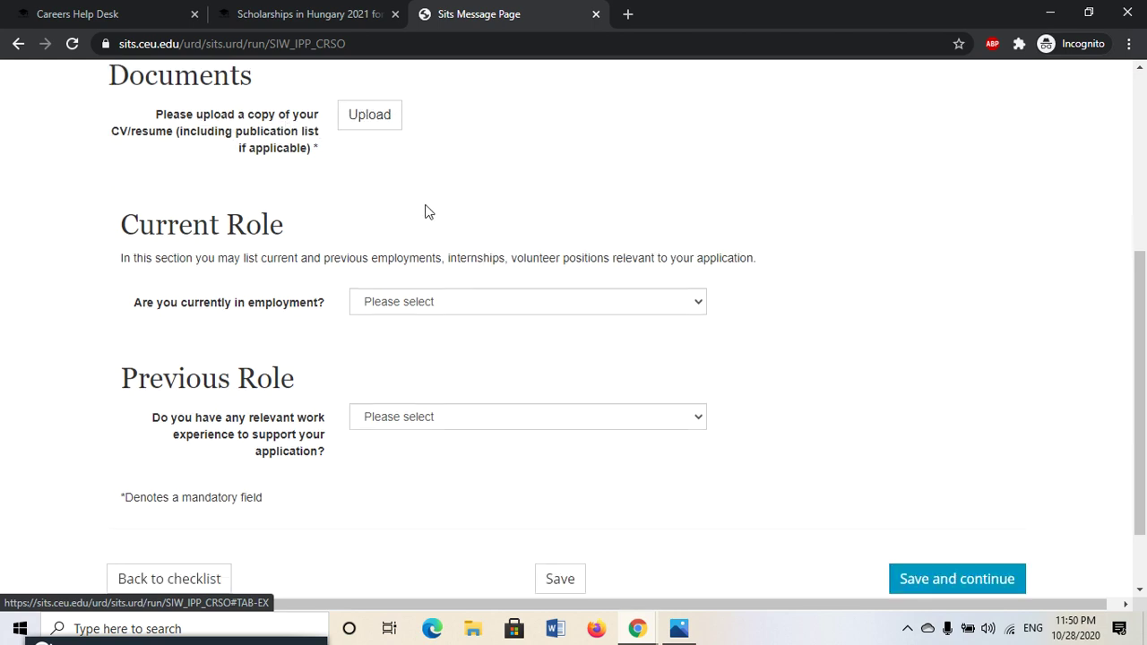
- Check the answer options for current employment and relevant work experience, leaving both questions unanswered
left_click(498, 274)
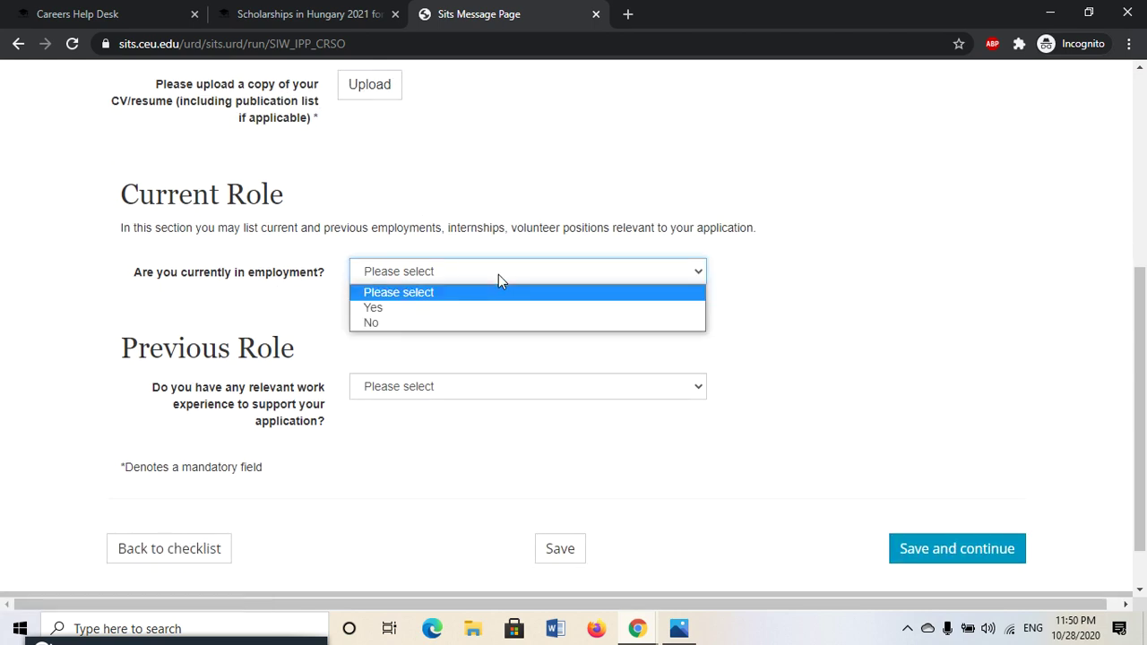
left_click(485, 278)
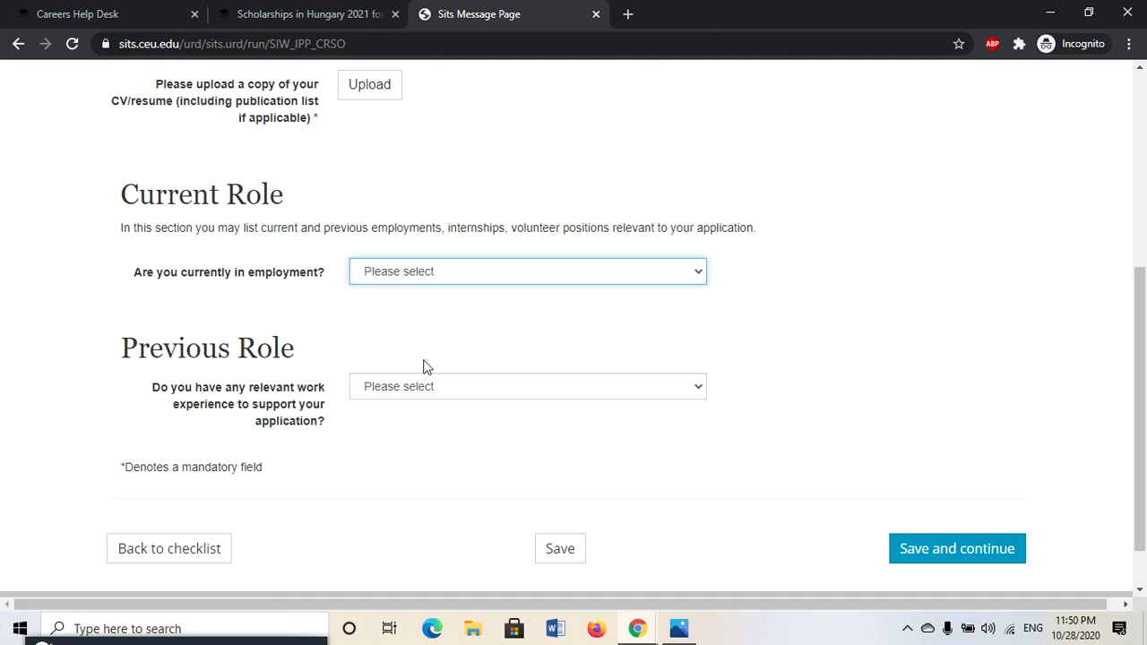
left_click(490, 387)
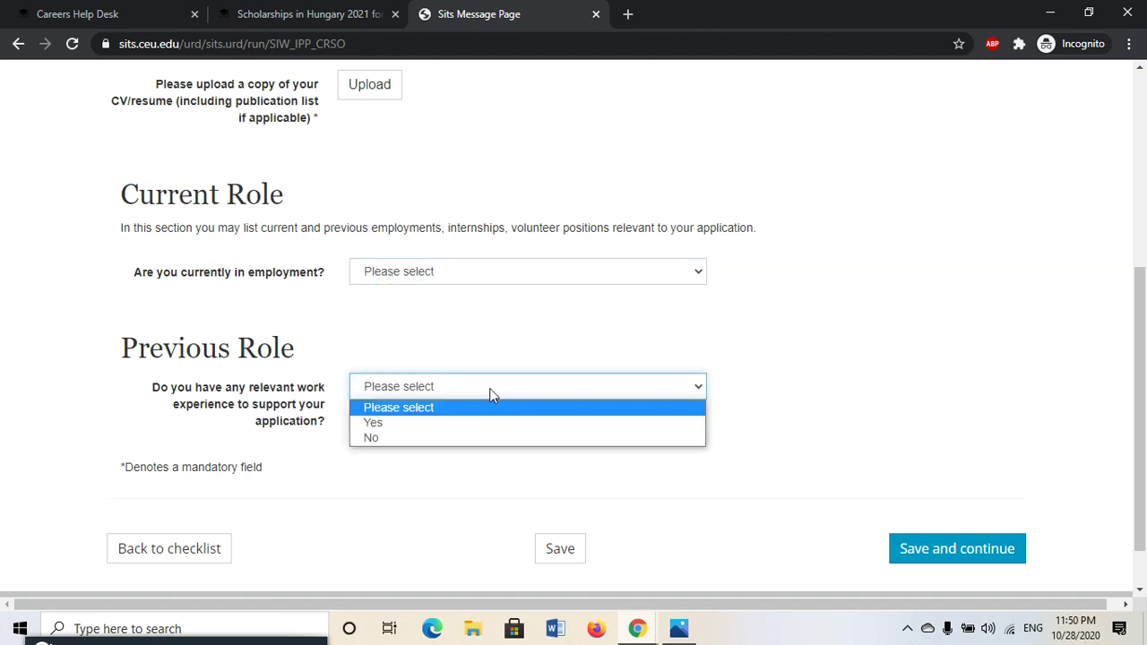
left_click(490, 388)
scroll(443, 484, "down", 2)
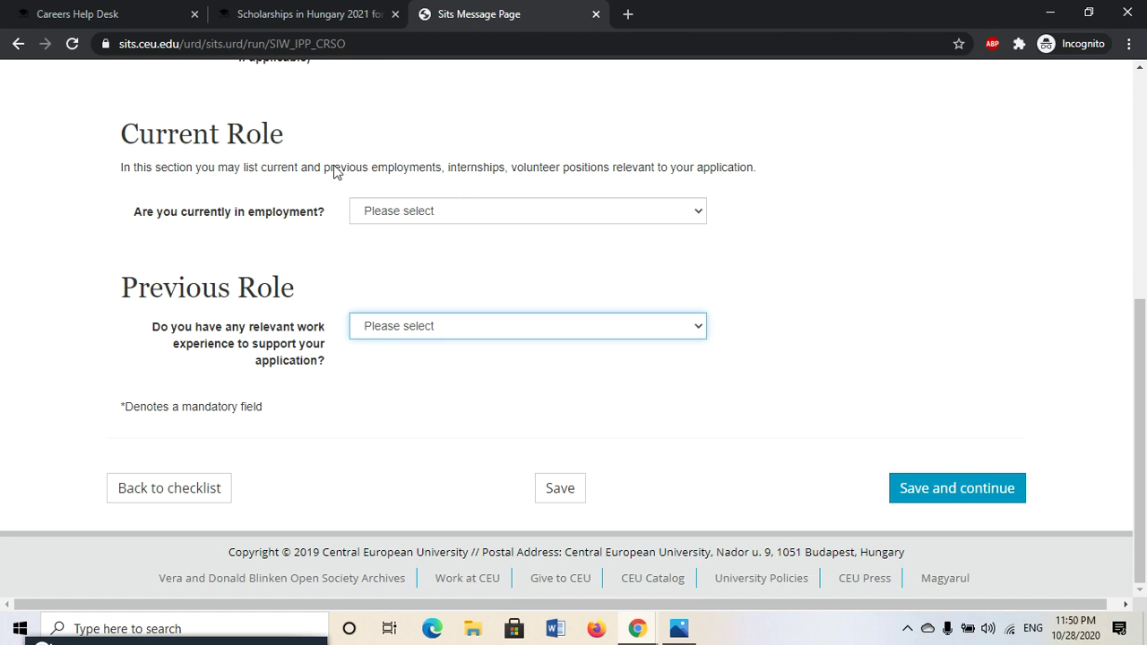
scroll(513, 363, "up", 3)
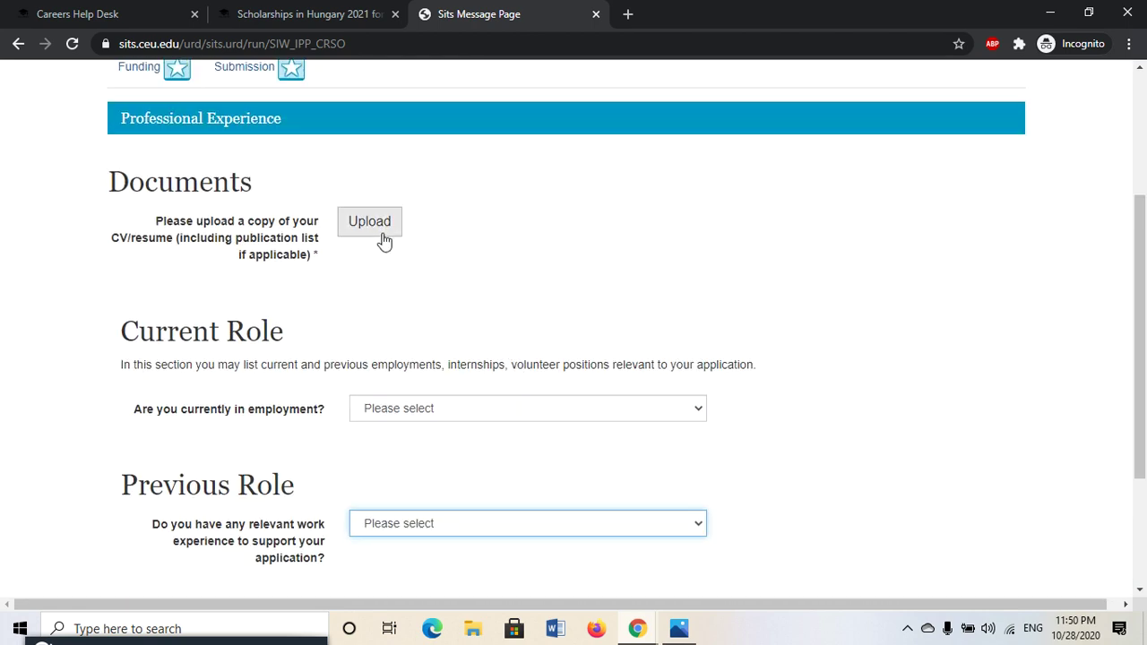
scroll(518, 283, "up", 2)
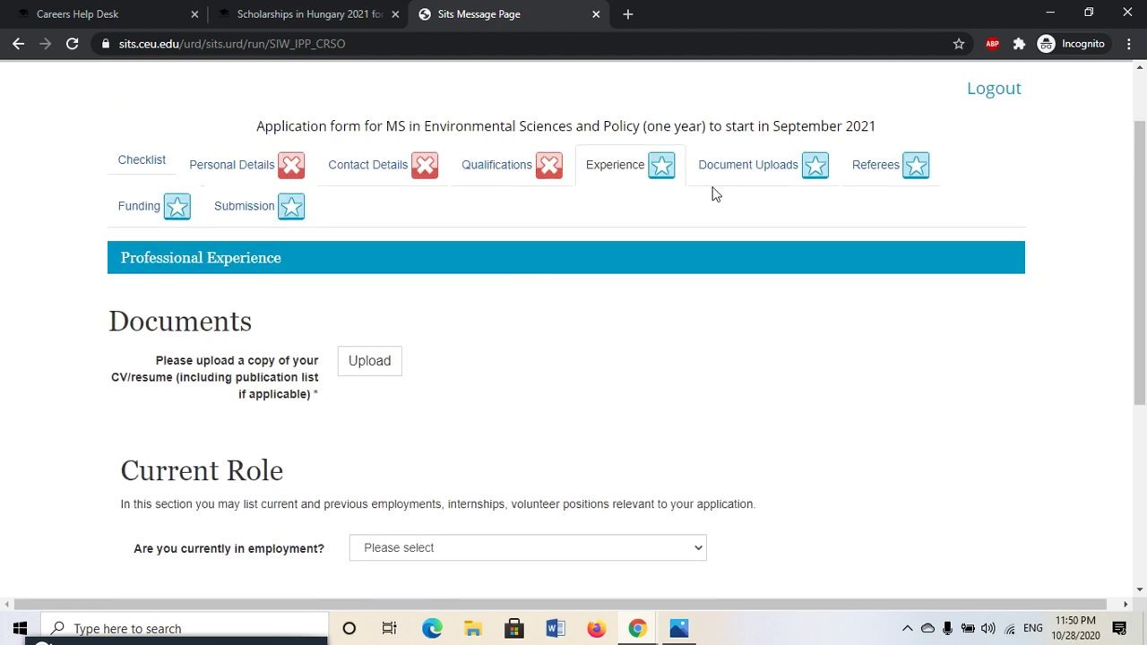
- Open the Document Uploads section and review the writing requirements and the Statement of Purpose instructions
left_click(741, 173)
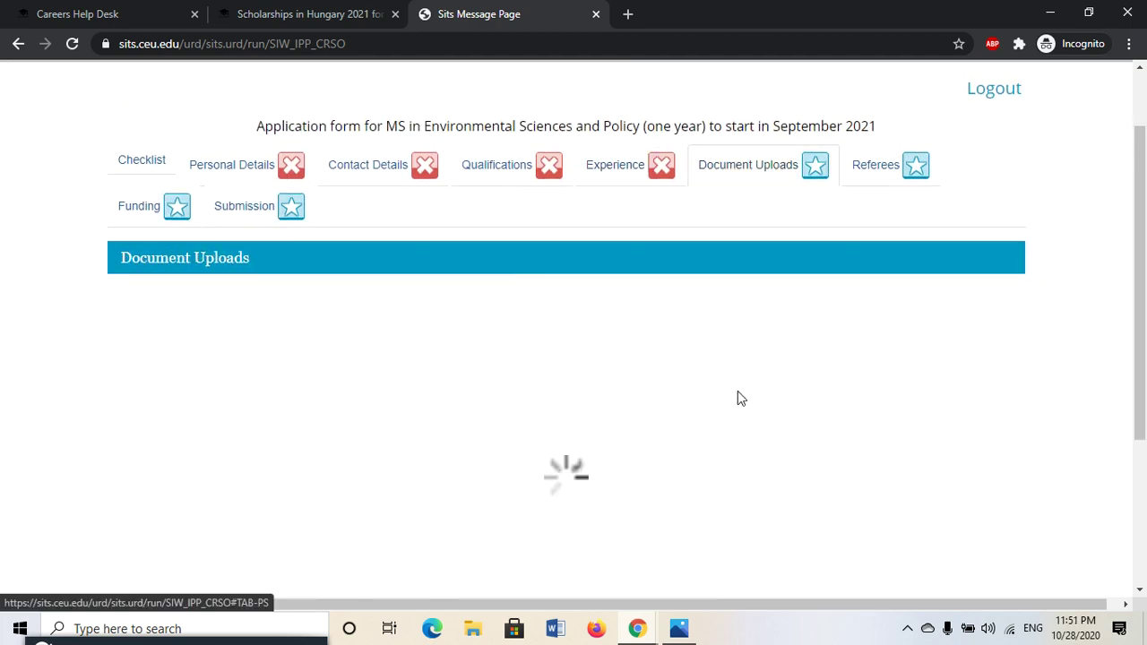
scroll(738, 398, "down", 2)
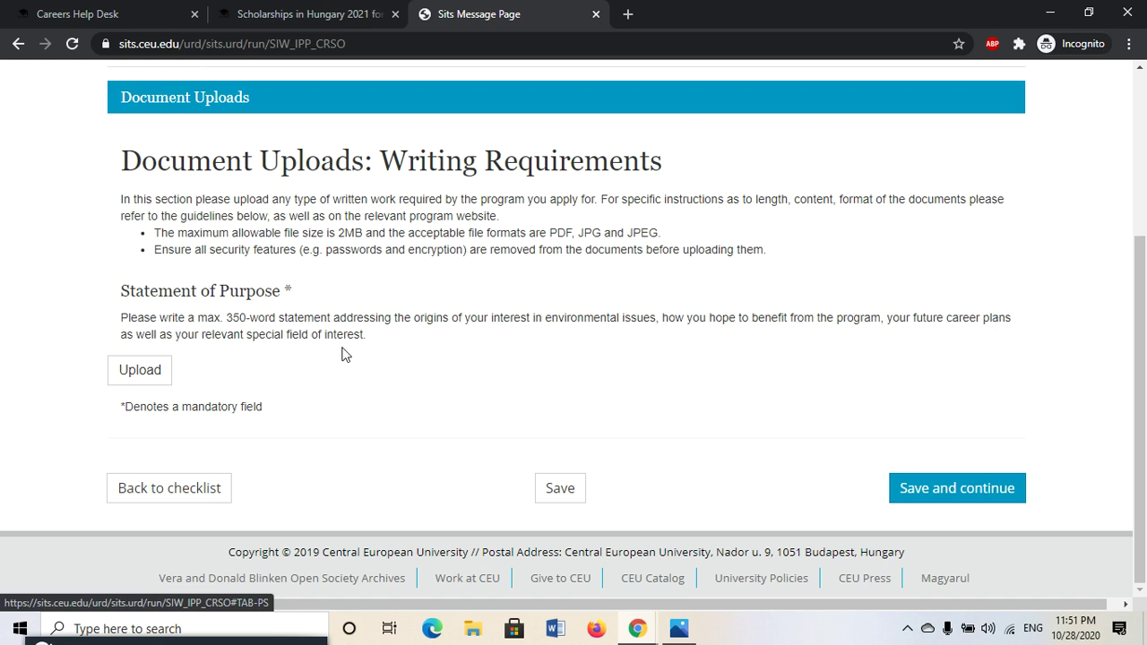
scroll(344, 354, "up", 2)
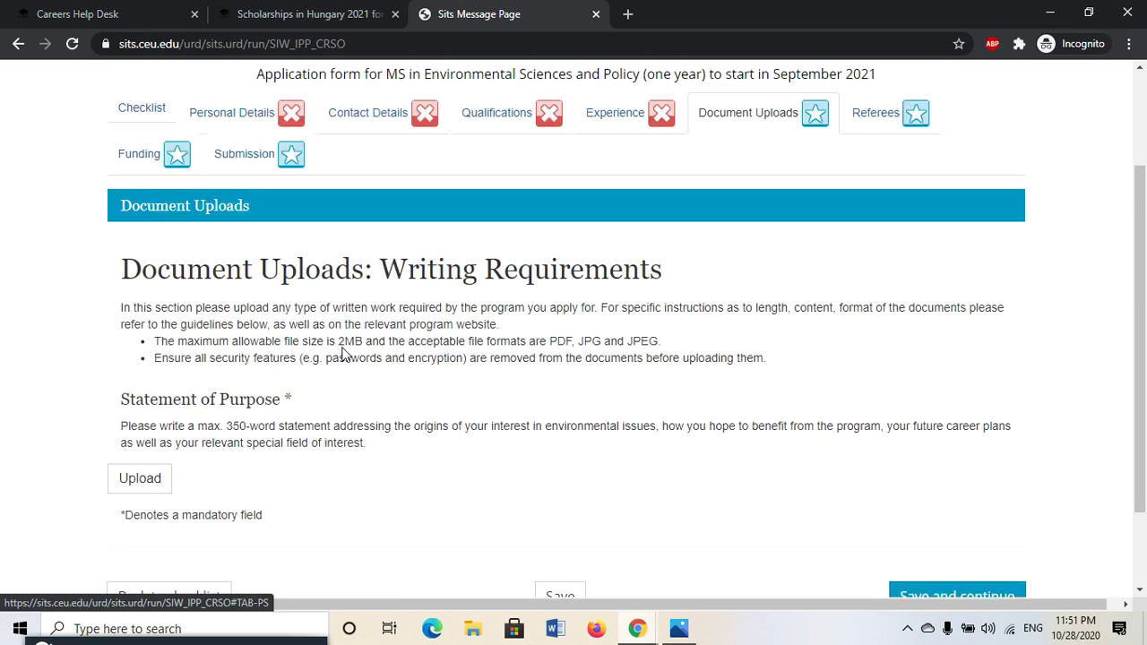
- Open the Referees section and go through Referee 1's title, name, position, institution and email fields, leaving them blank
left_click(882, 142)
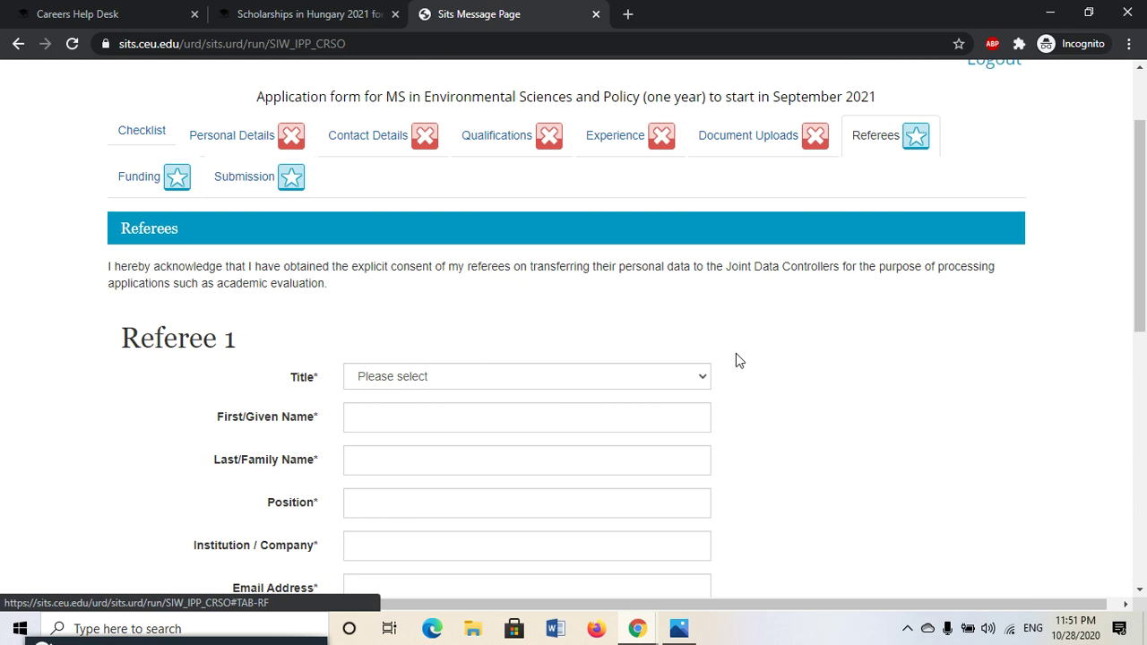
scroll(736, 360, "down", 2)
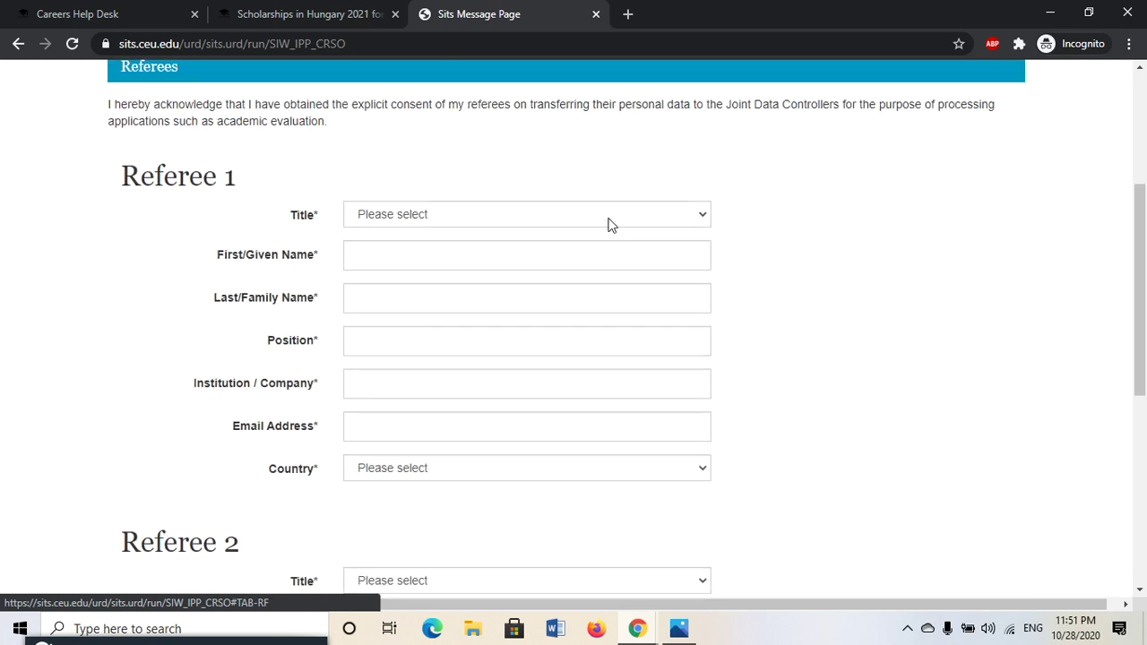
left_click(609, 224)
left_click(590, 233)
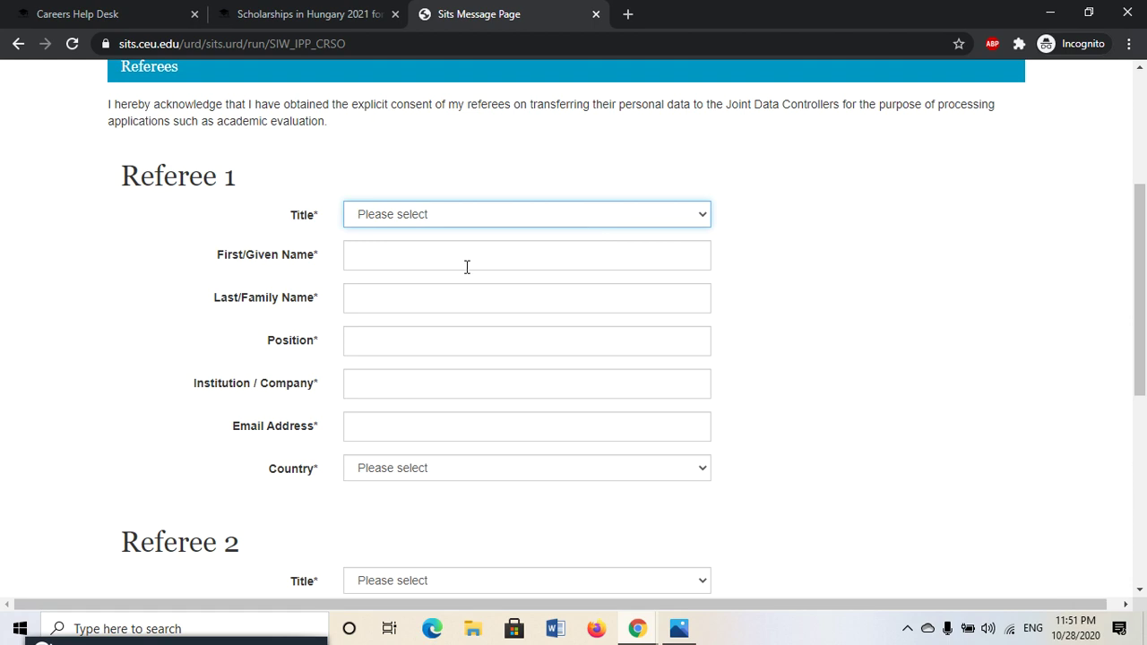
scroll(440, 335, "down", 1)
left_click(419, 253)
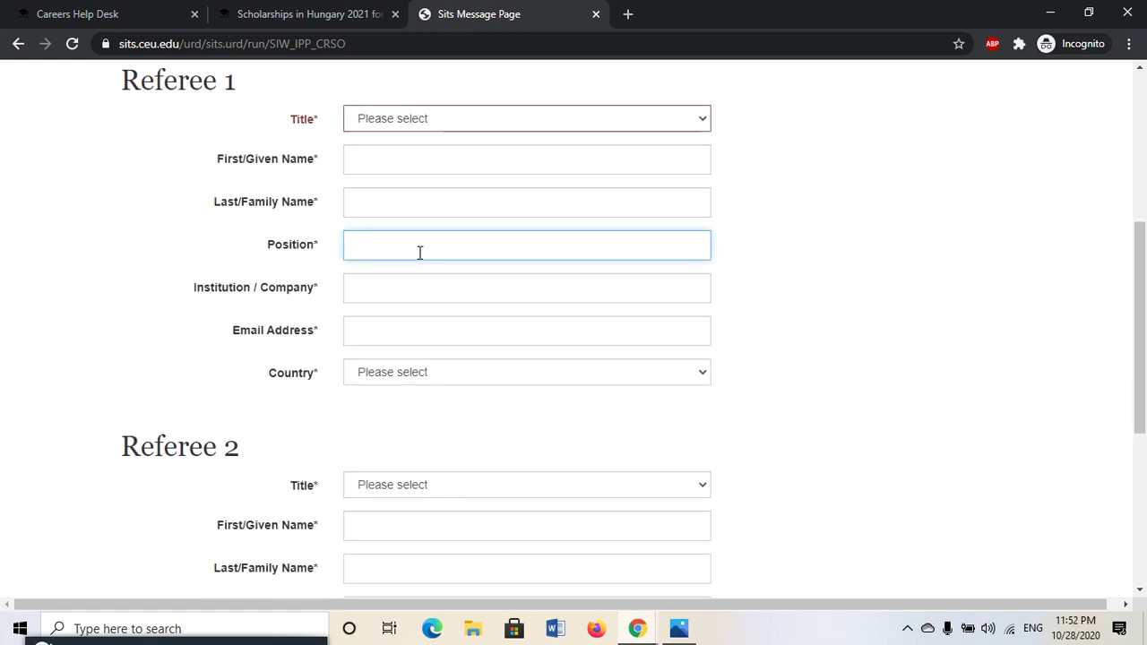
scroll(419, 253, "down", 1)
left_click(401, 250)
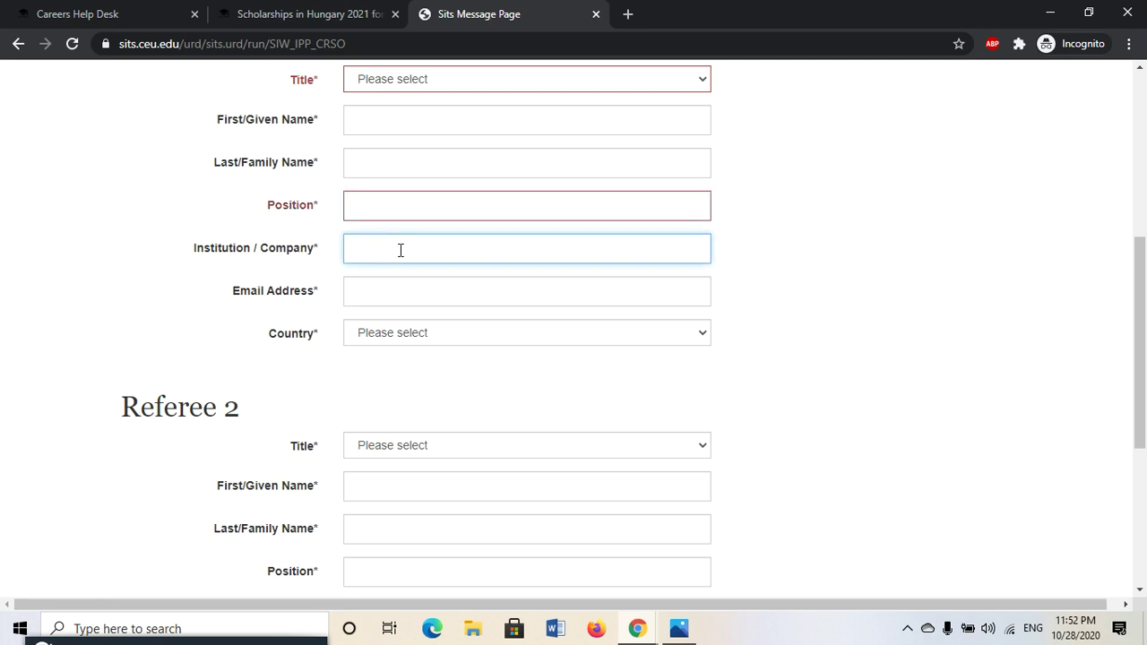
left_click(428, 284)
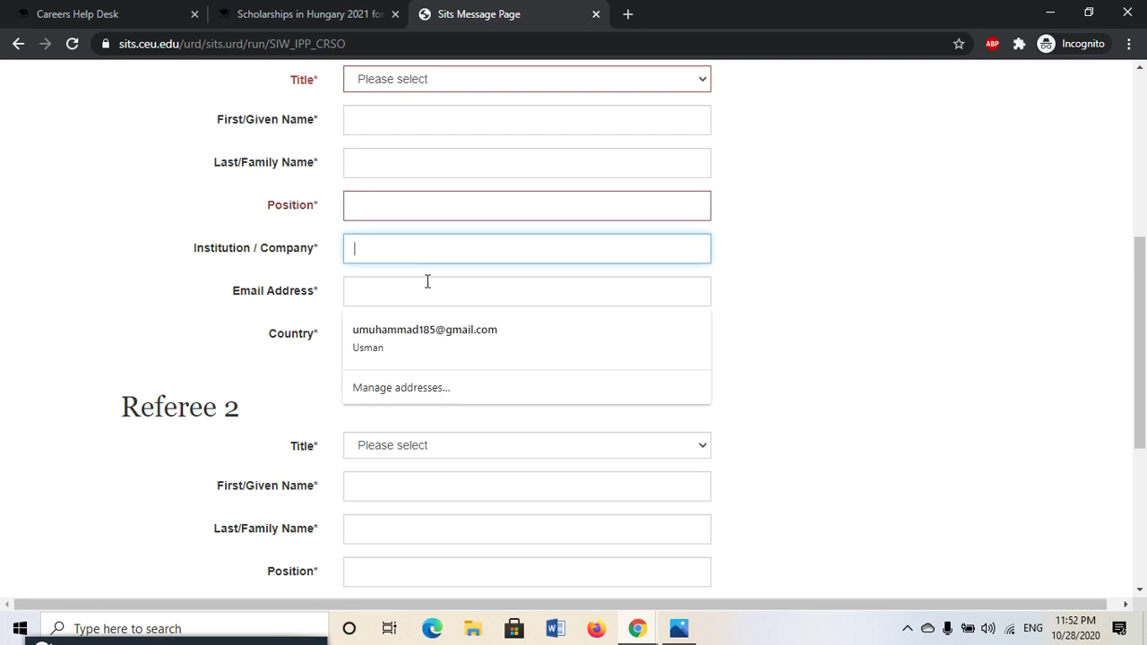
left_click(810, 340)
- Review the fields required for Referee 2 without filling them in
scroll(809, 341, "down", 2)
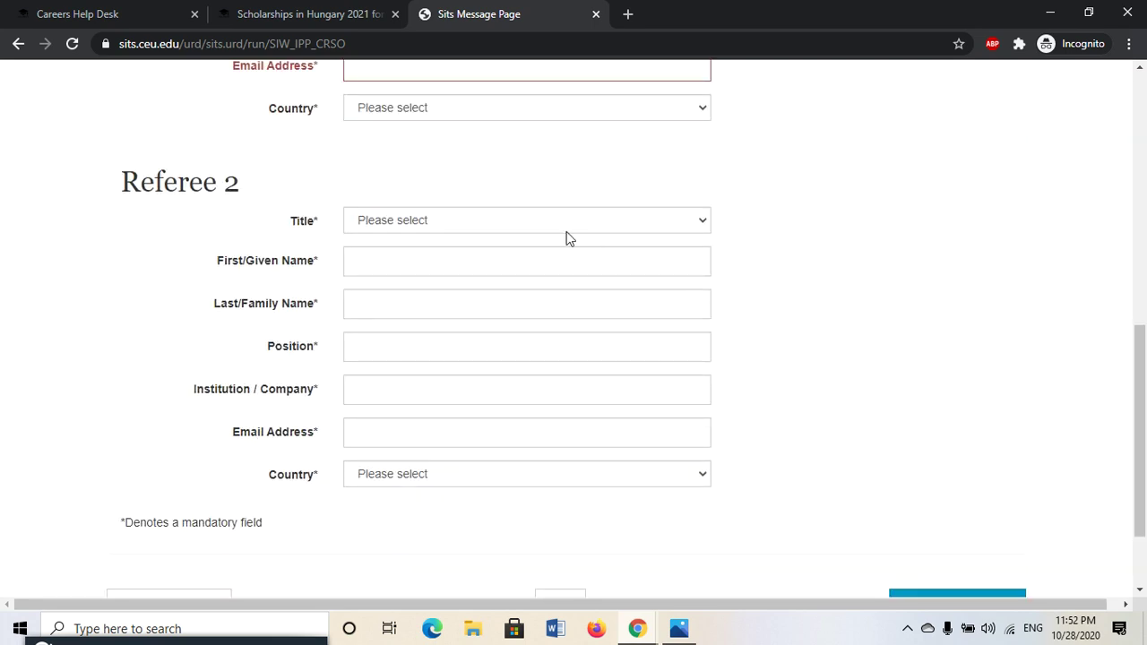
scroll(804, 348, "down", 2)
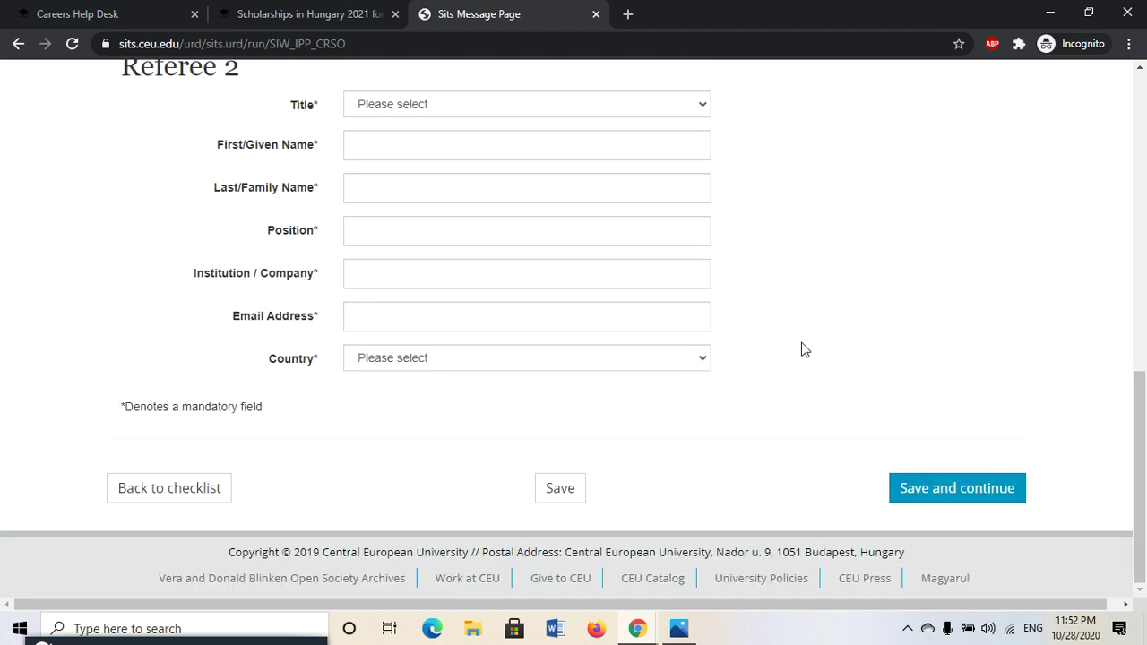
scroll(825, 443, "up", 8)
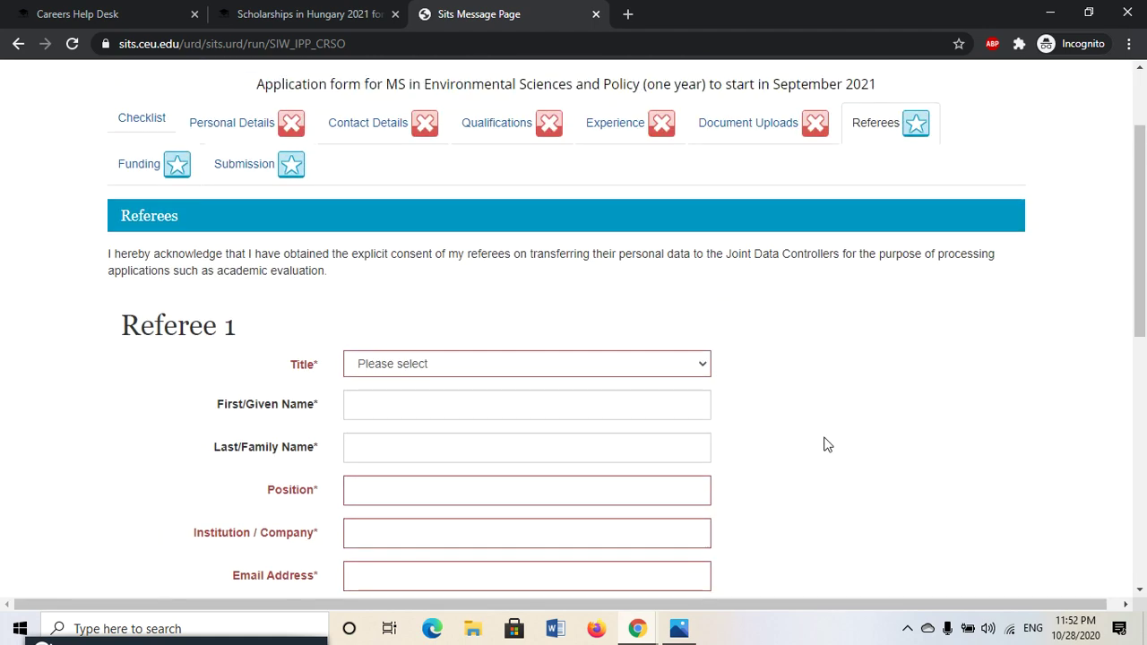
- Open the Funding section and answer Yes to applying for financial aid
left_click(141, 232)
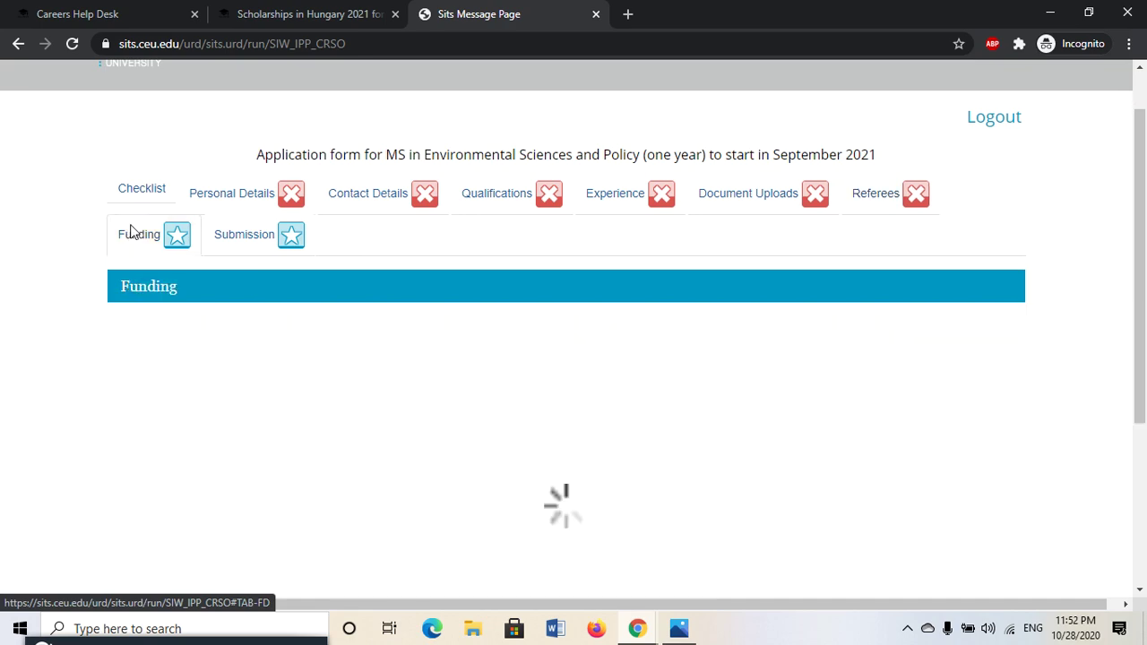
scroll(834, 499, "down", 2)
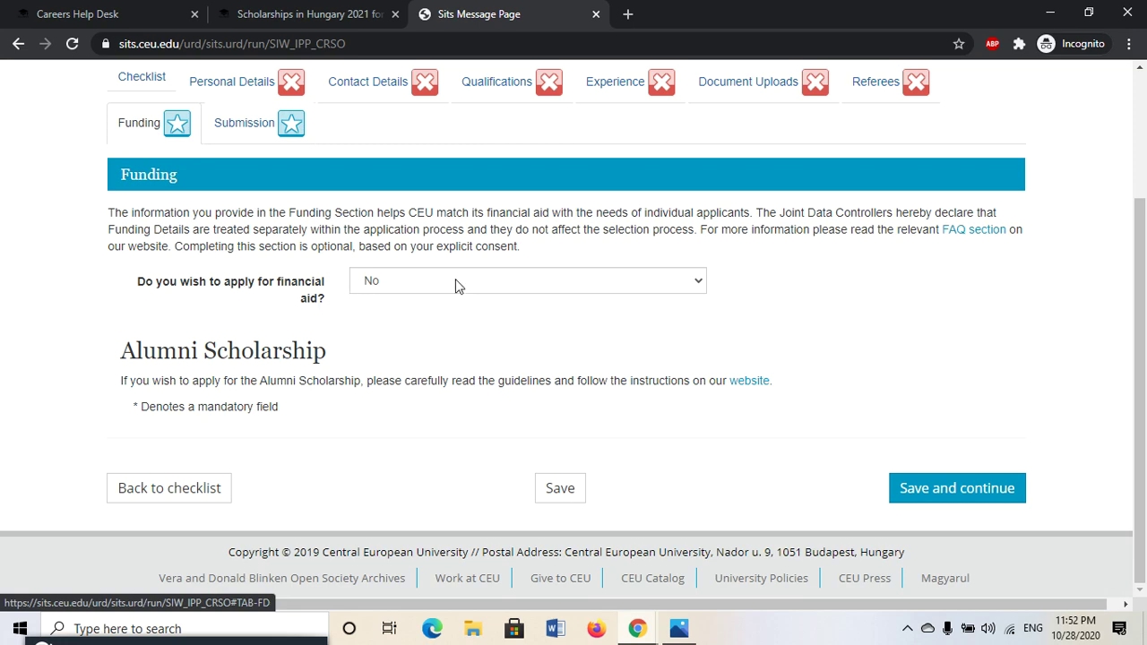
left_click(502, 283)
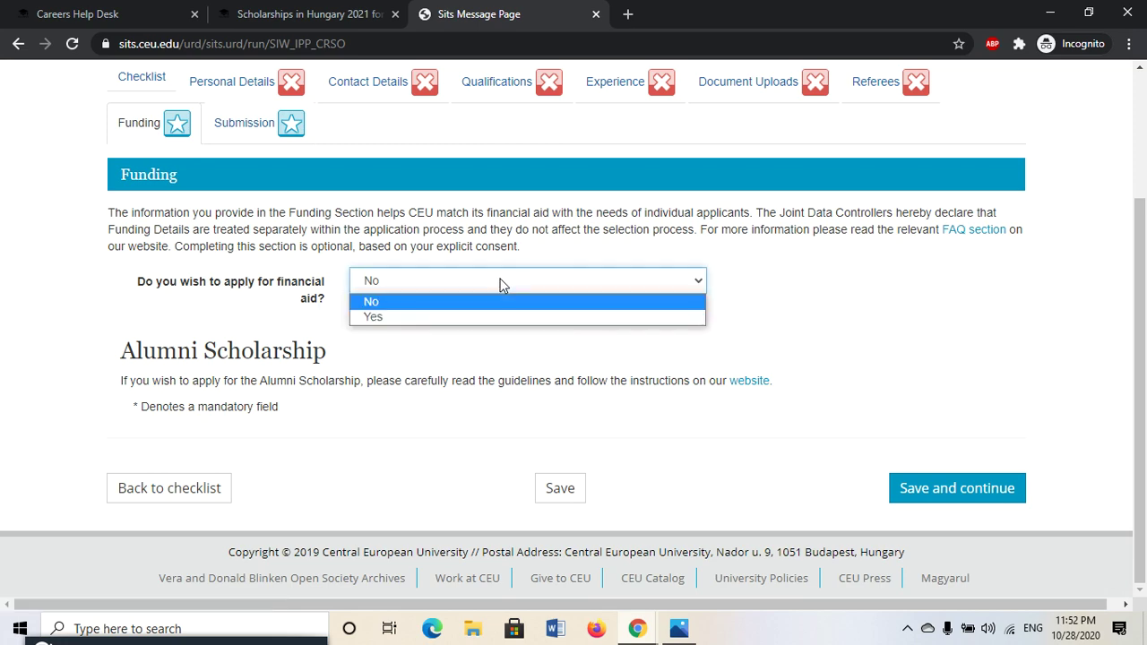
left_click(439, 317)
- Review the financial aid questions on private resources, other funding sources, previous education and the optional personal statement
scroll(816, 363, "down", 1)
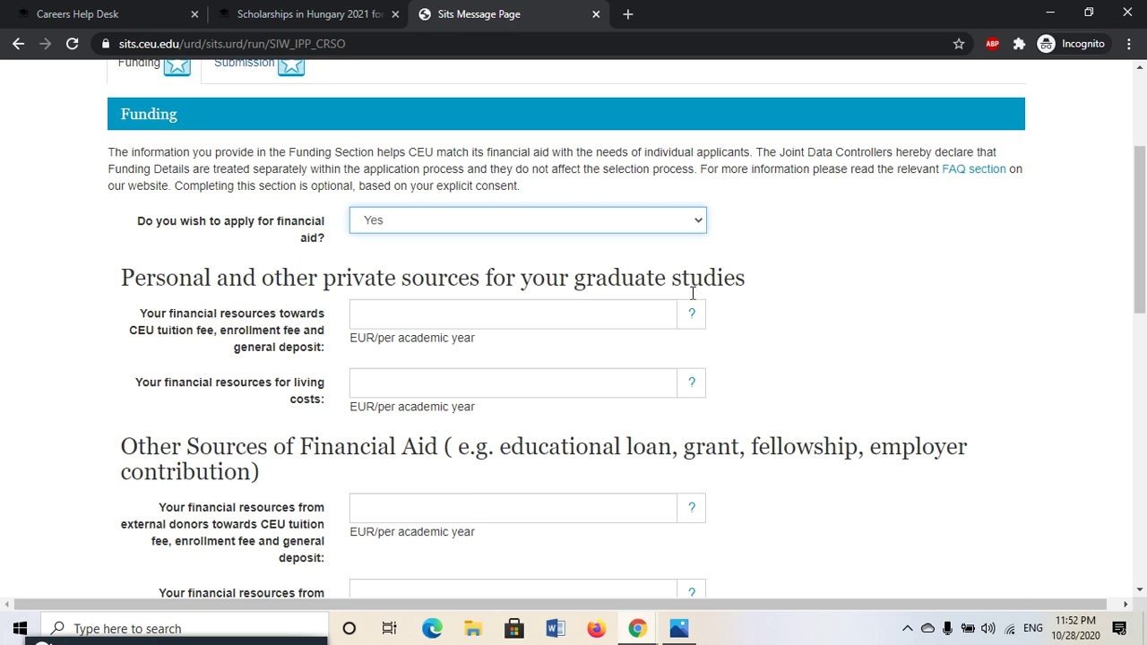
scroll(734, 338, "down", 2)
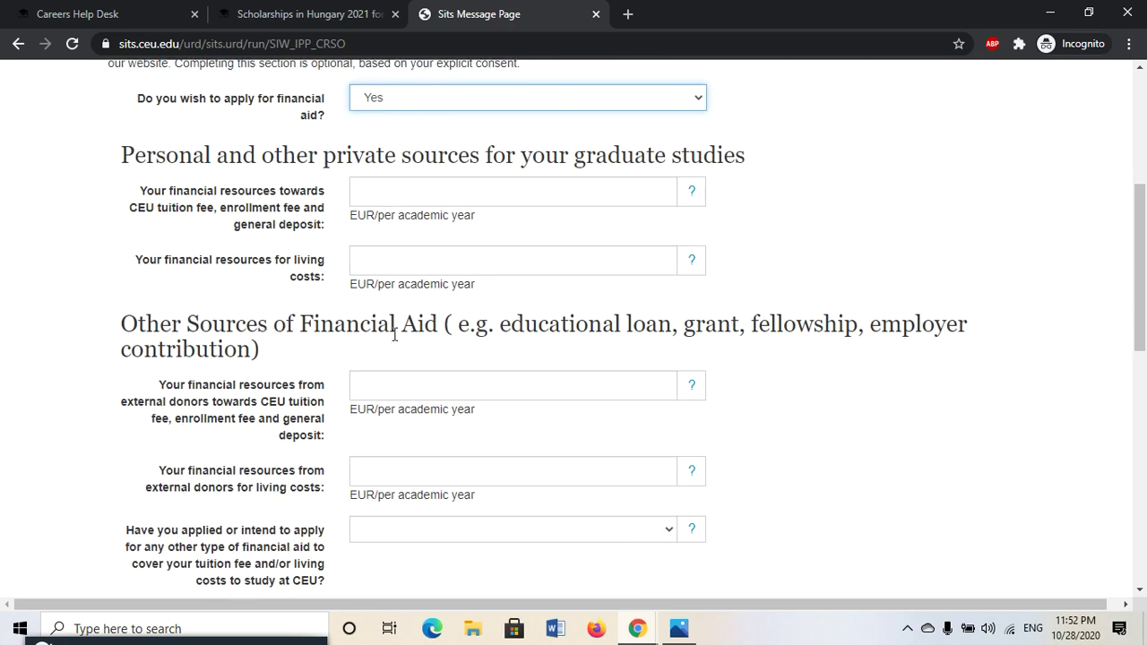
scroll(597, 341, "down", 2)
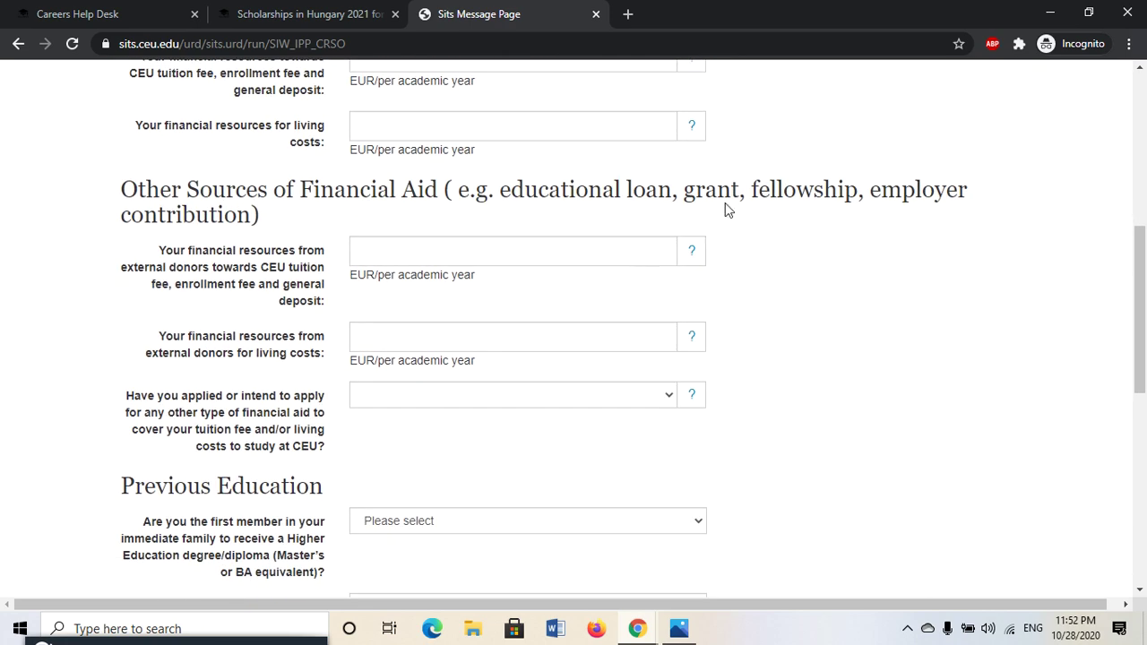
scroll(401, 355, "down", 6)
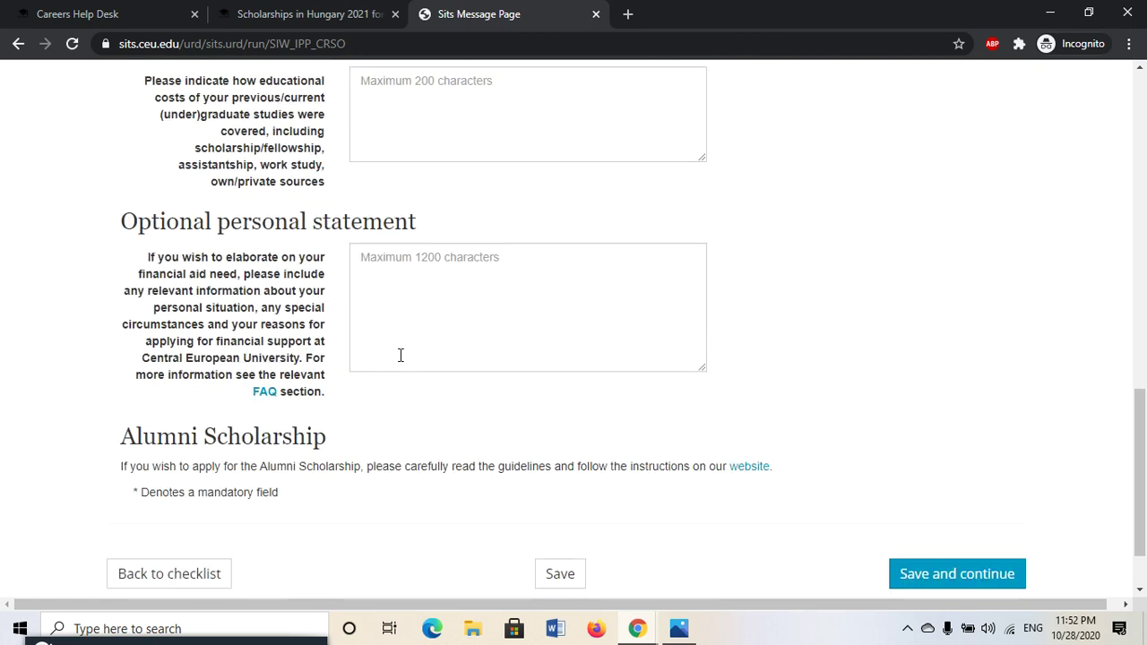
scroll(401, 355, "down", 2)
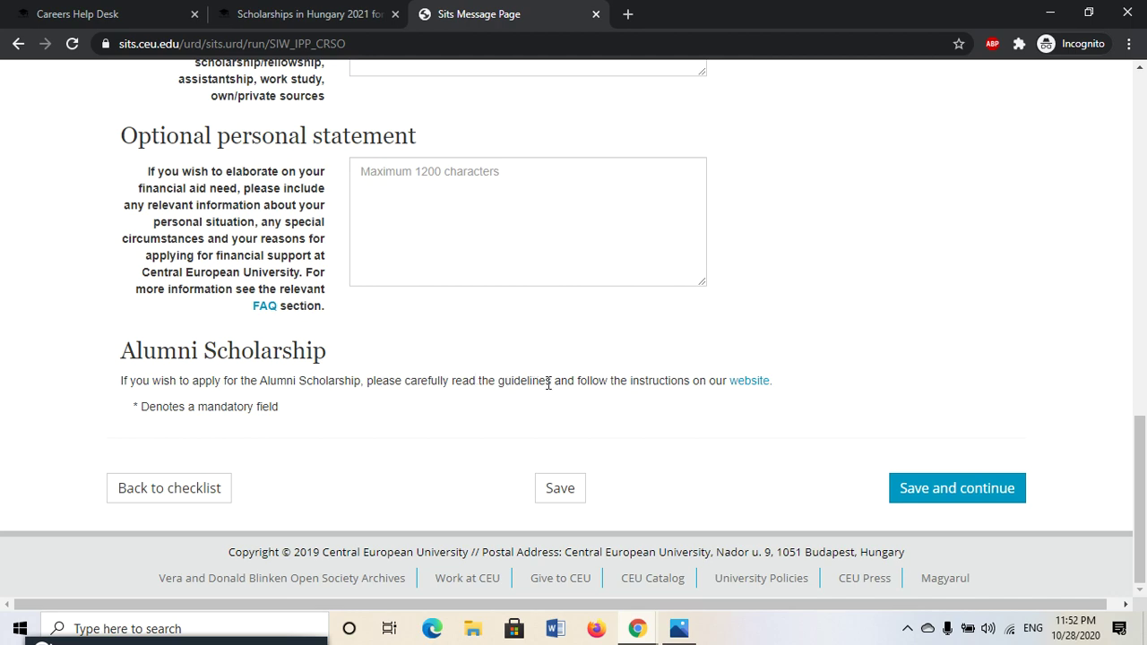
scroll(706, 370, "up", 12)
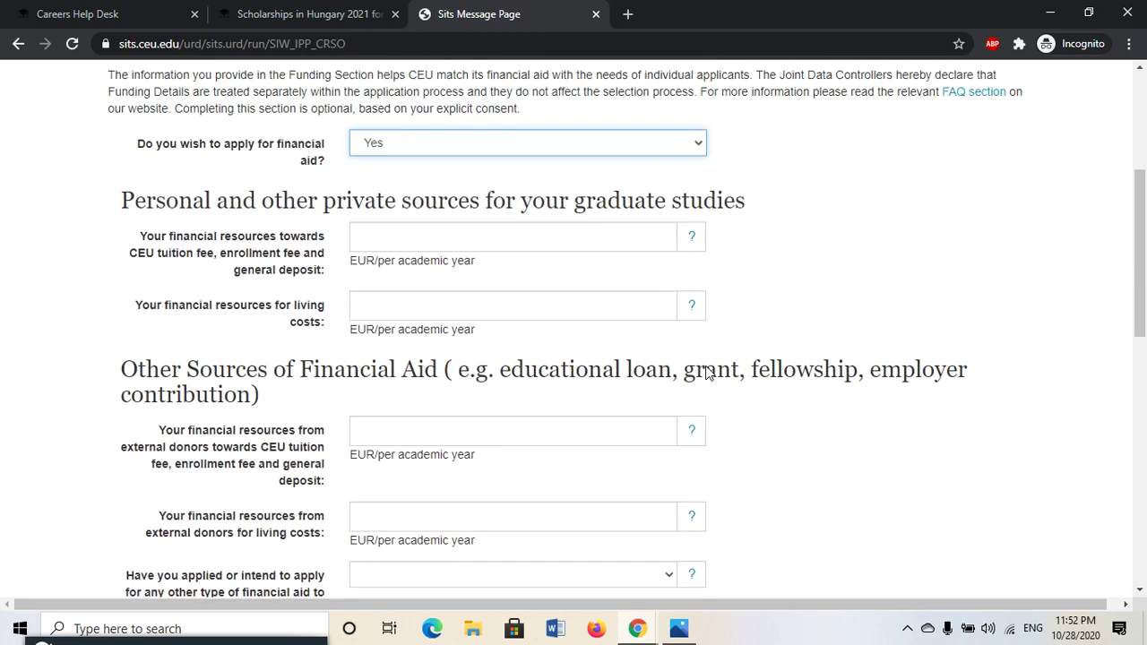
- Change the answer about applying for financial aid to No
left_click(565, 284)
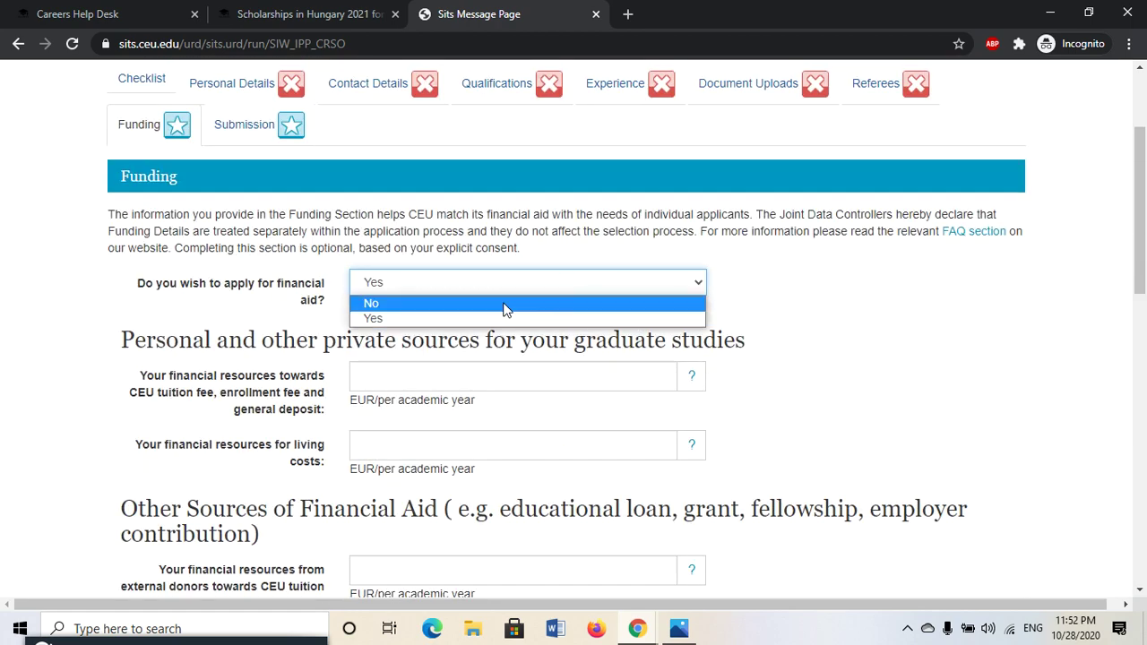
left_click(498, 305)
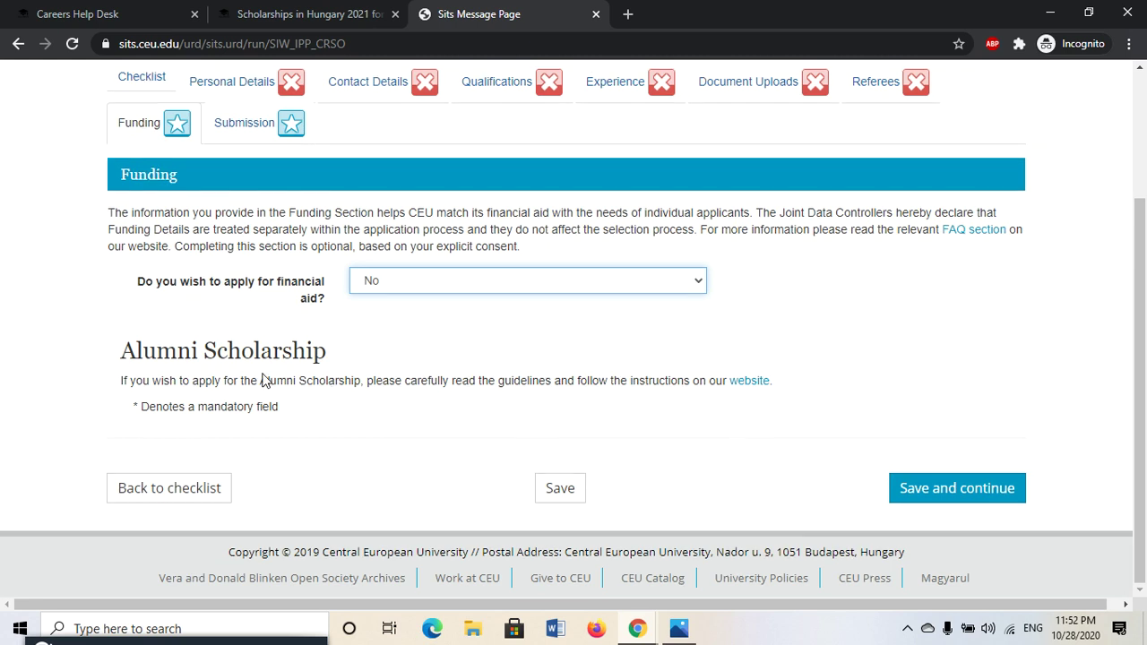
- Open the Alumni Scholarship website linked in the Funding section in a new tab and switch to it
right_click(741, 384)
left_click(782, 396)
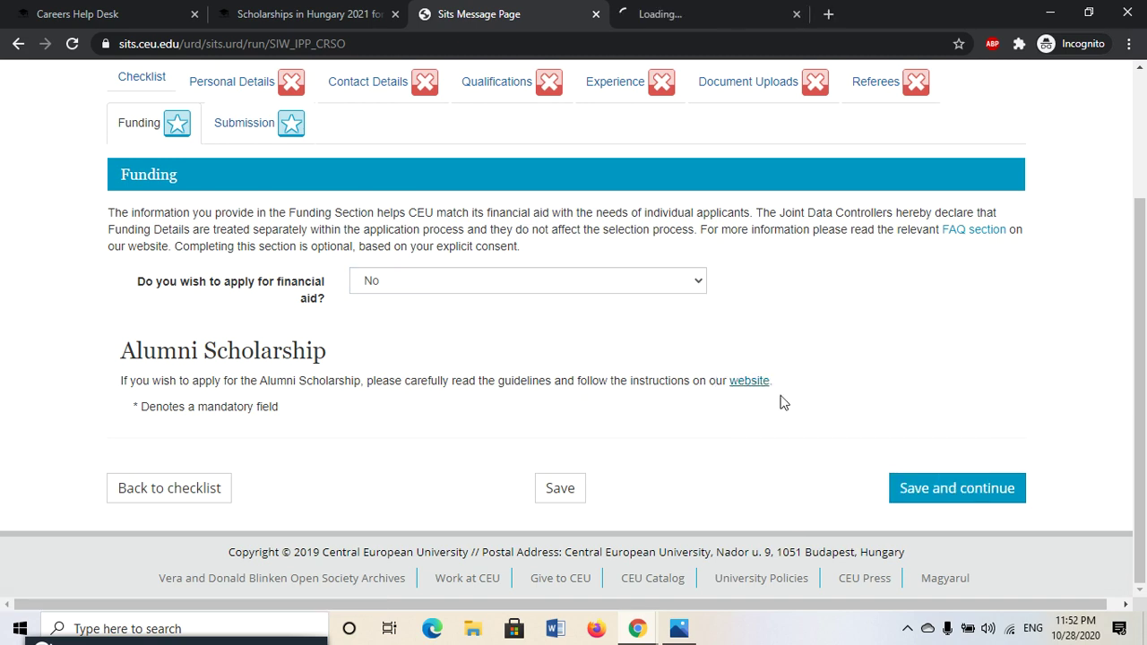
left_click(704, 7)
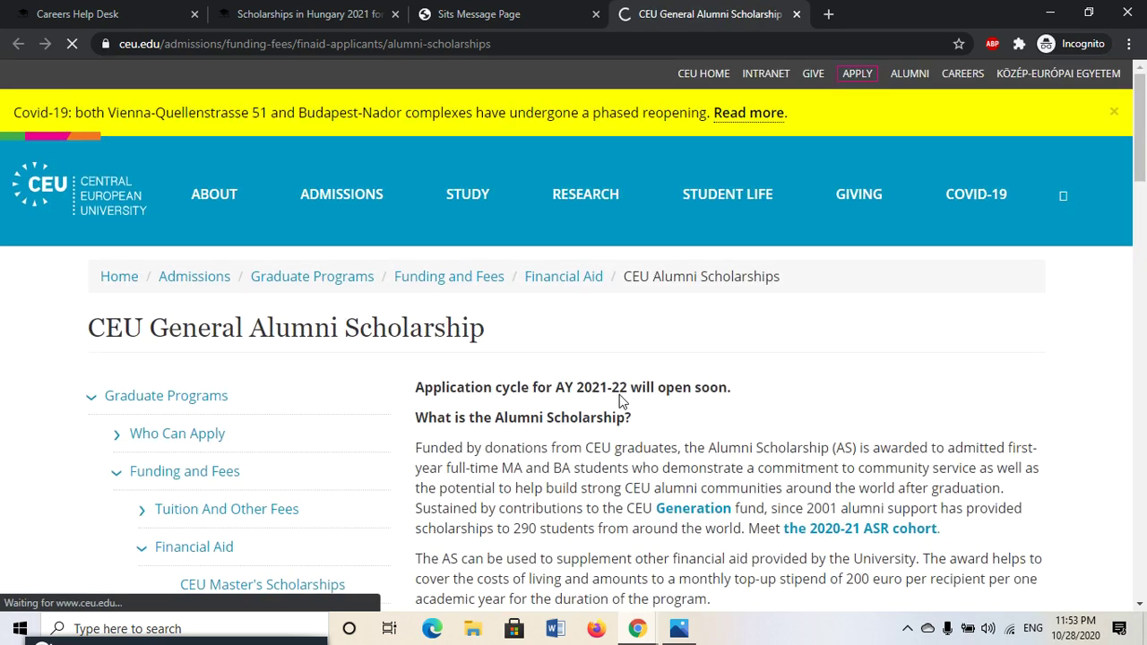
- Review the Alumni Scholarship's benefits, eligibility criteria, program requirements, selection timeline and application process
scroll(623, 401, "down", 2)
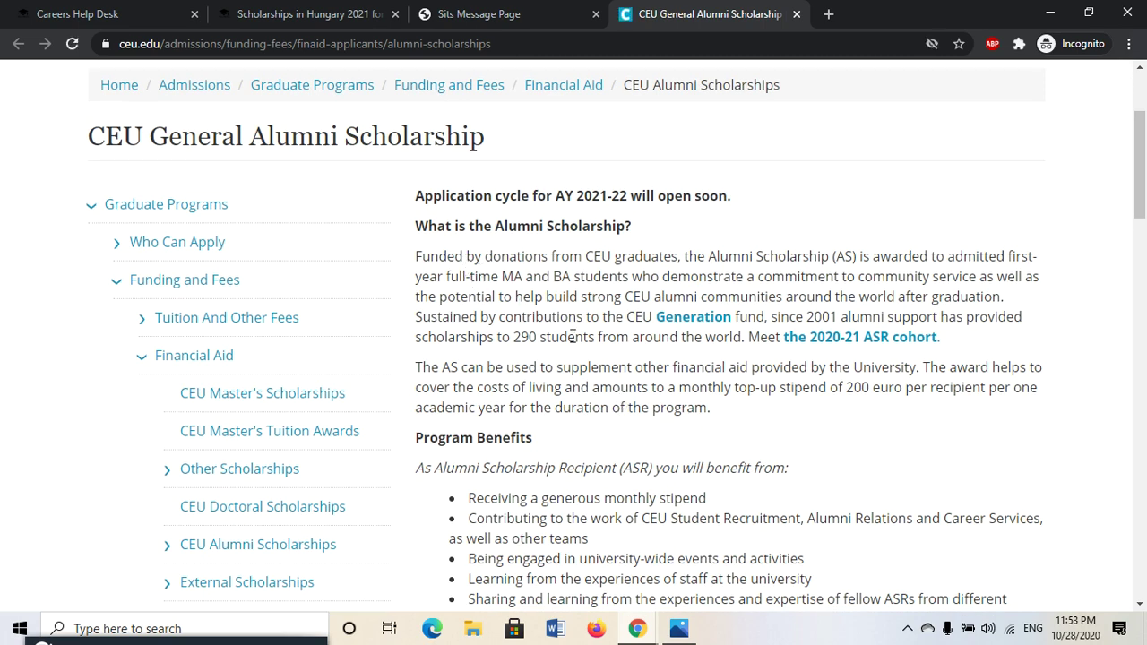
scroll(598, 454, "down", 1)
scroll(619, 442, "down", 2)
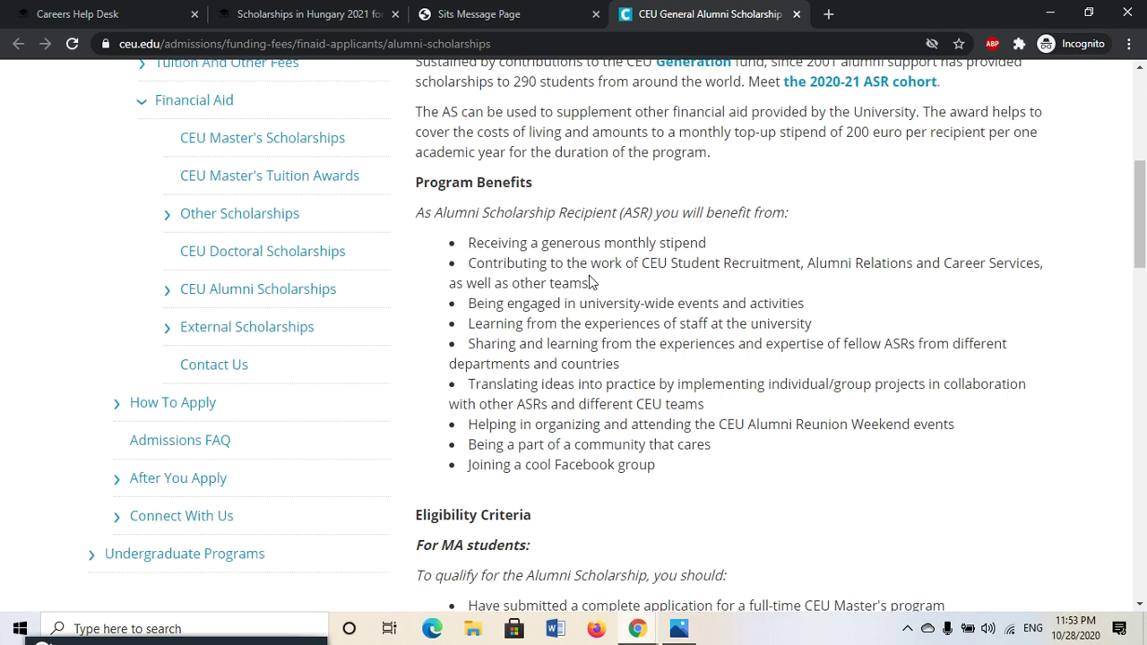
scroll(538, 391, "down", 5)
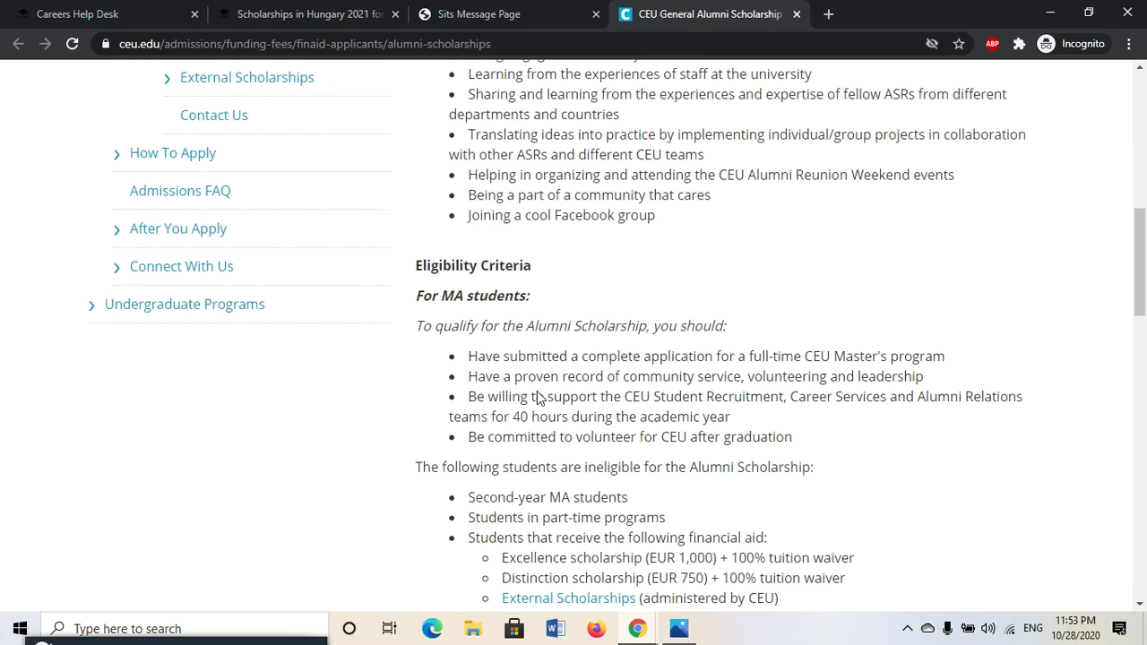
scroll(538, 391, "down", 9)
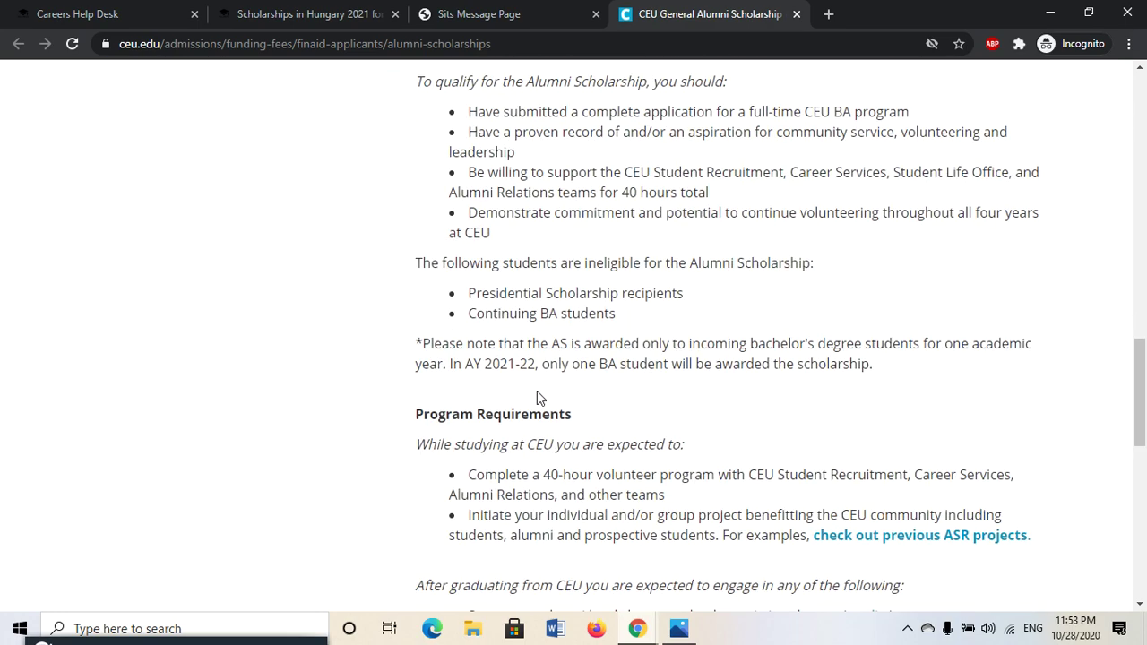
scroll(537, 397, "down", 4)
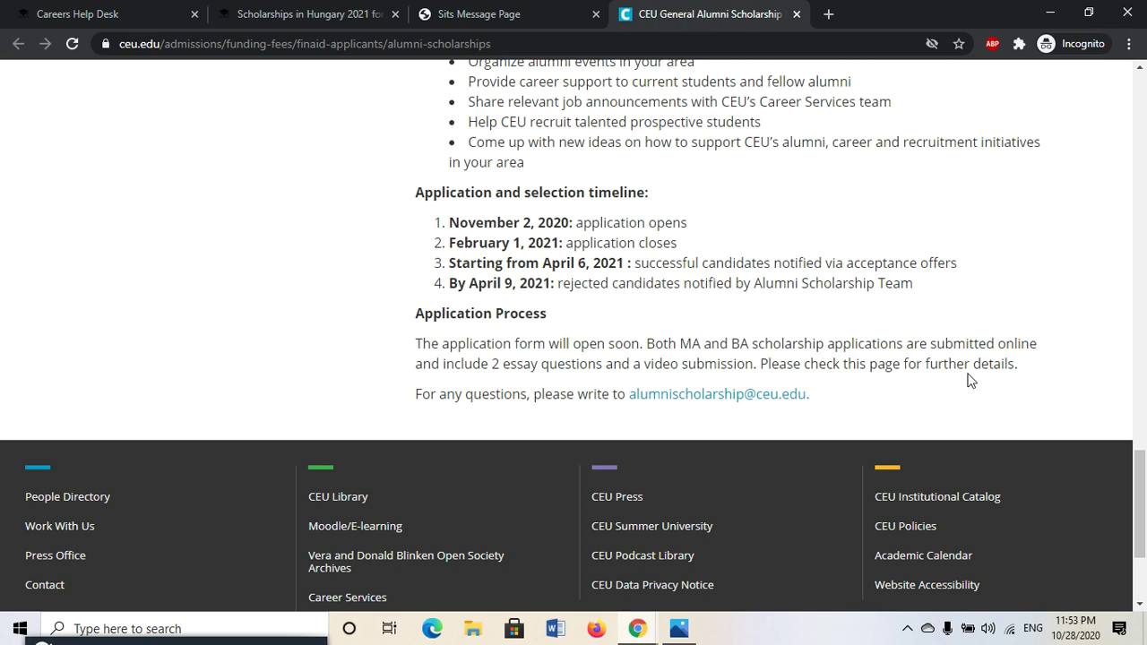
- Return to the application form and answer Yes to applying for financial aid
left_click(502, 9)
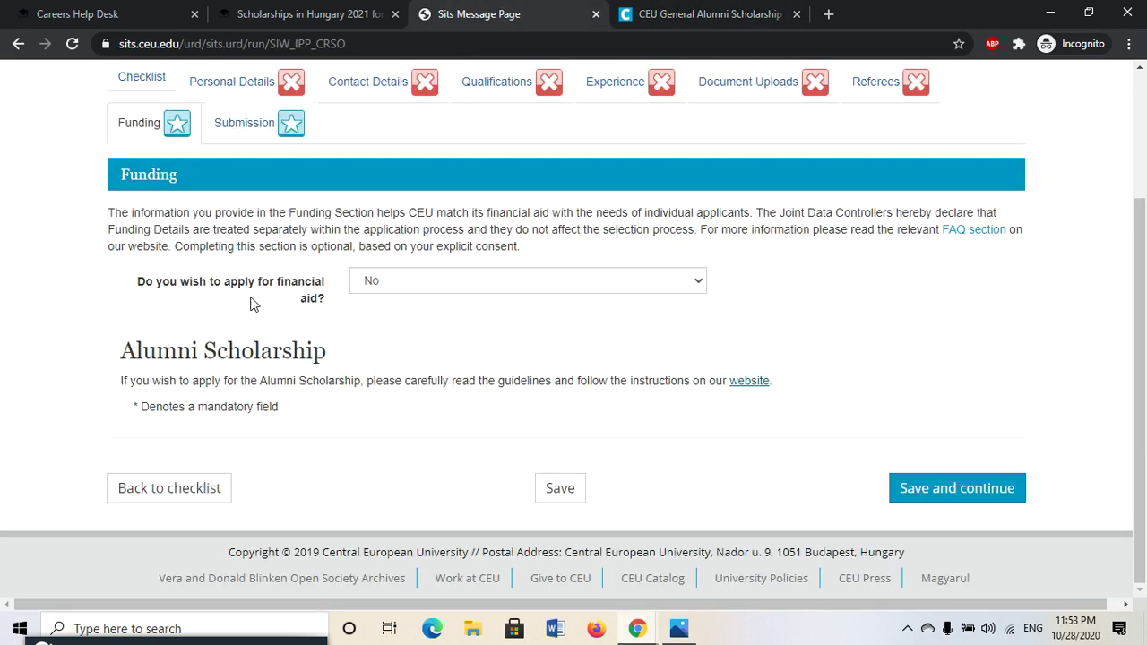
left_click(448, 285)
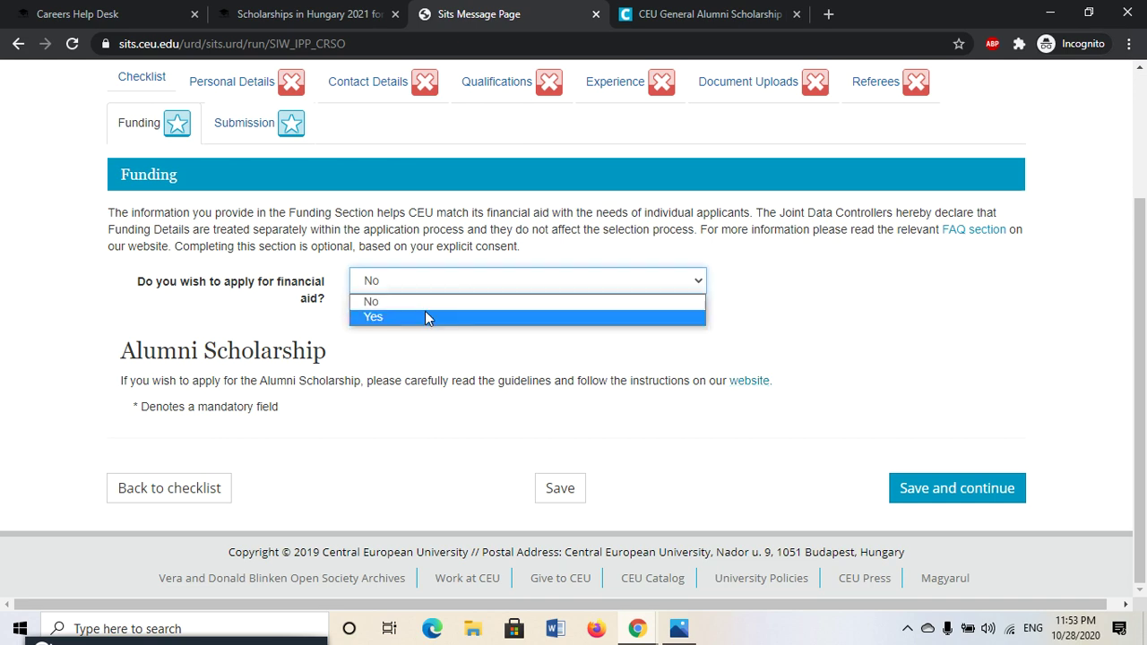
left_click(426, 317)
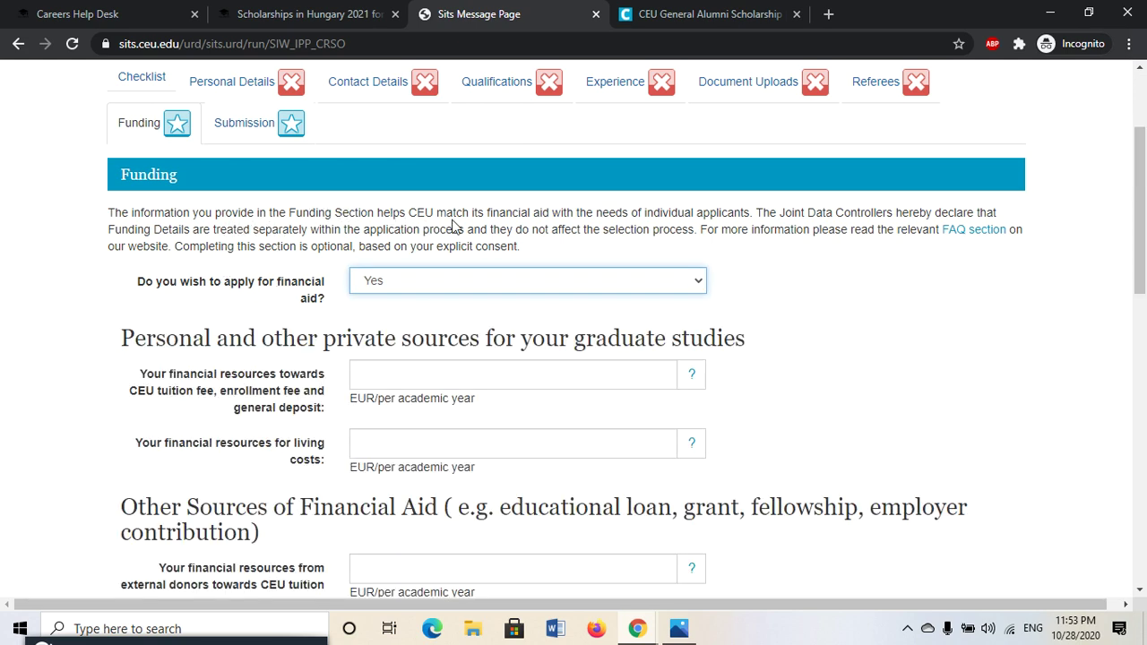
- Go through the financial resources, external donor, previous education and personal statement fields of the Funding section without filling them in
scroll(832, 282, "down", 2)
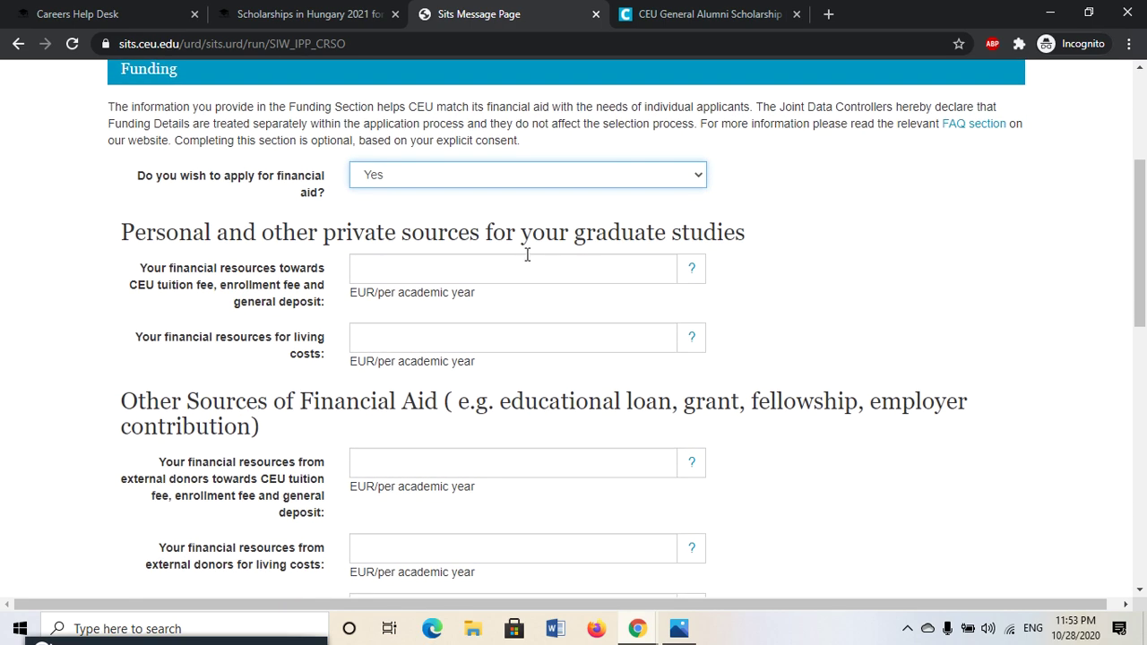
left_click(500, 268)
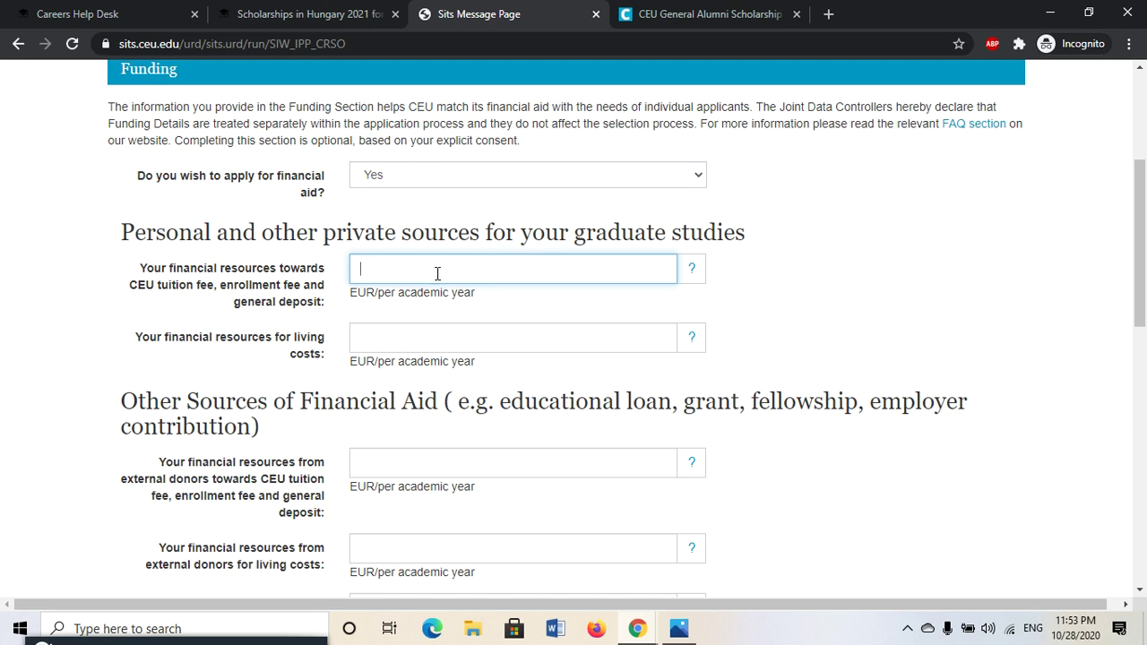
scroll(435, 274, "down", 1)
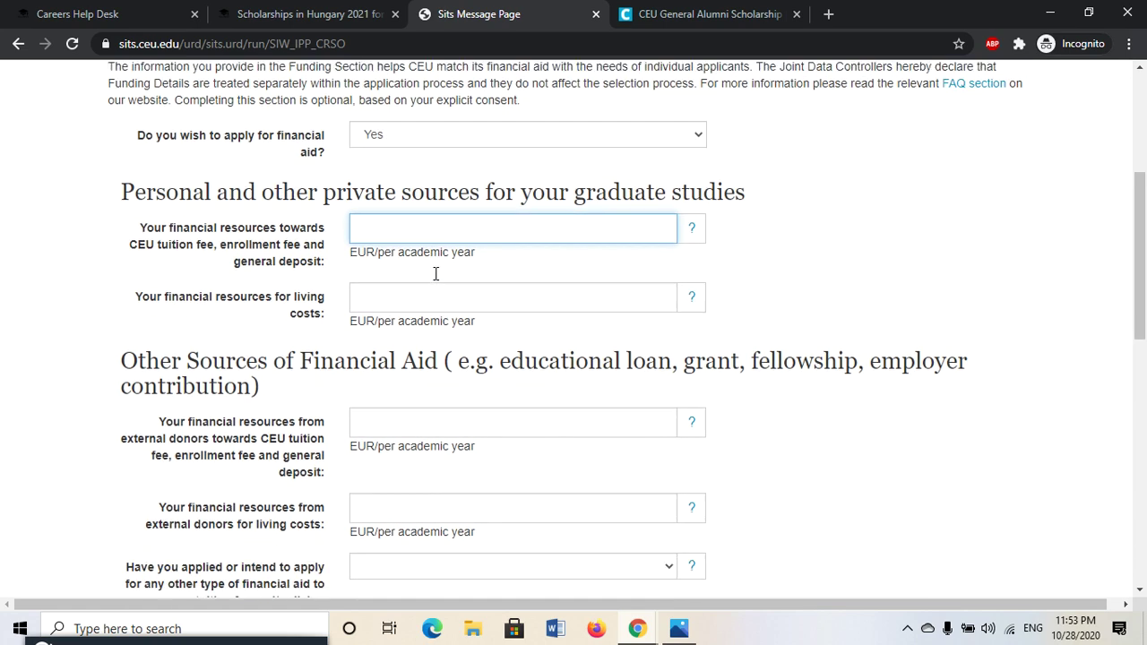
scroll(436, 273, "down", 1)
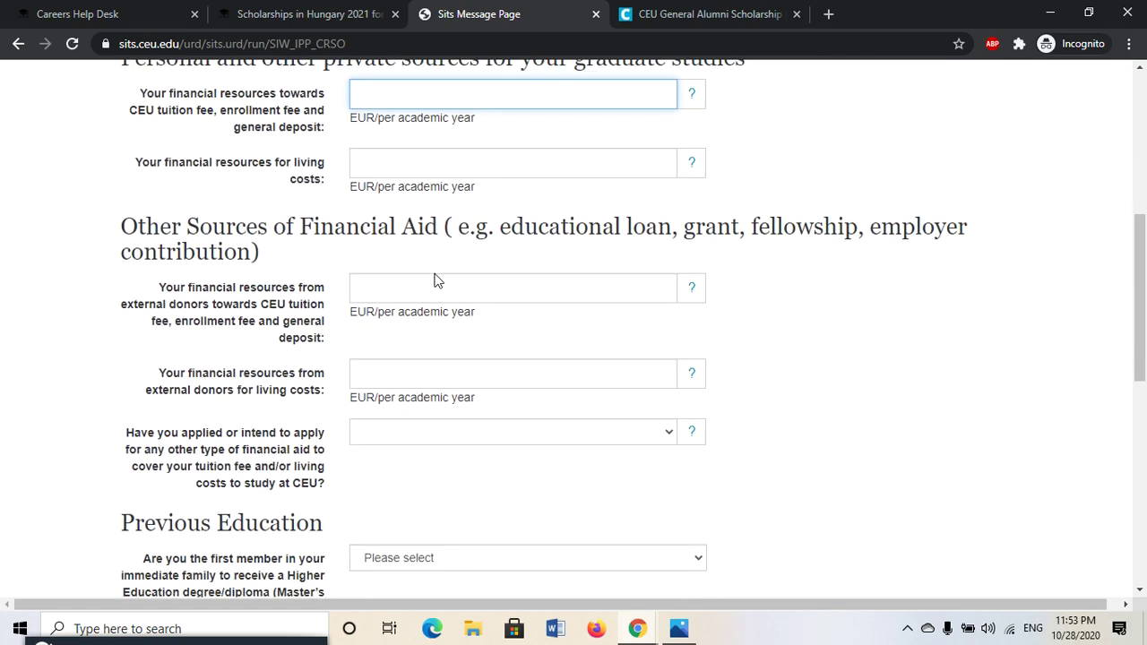
scroll(436, 277, "down", 1)
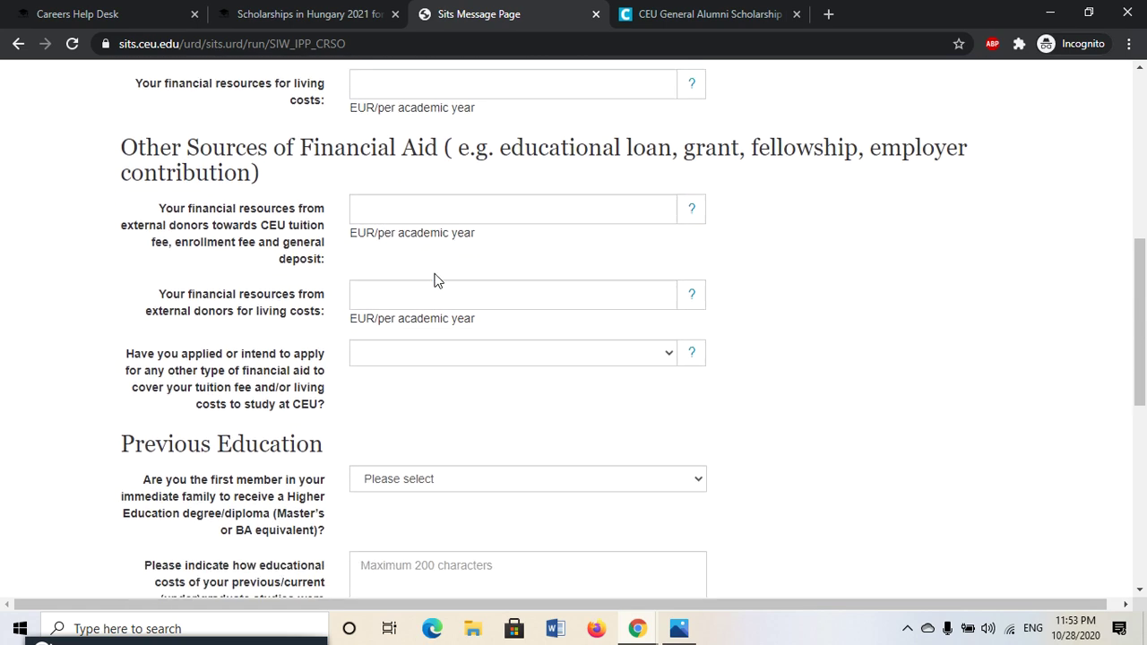
scroll(435, 273, "down", 2)
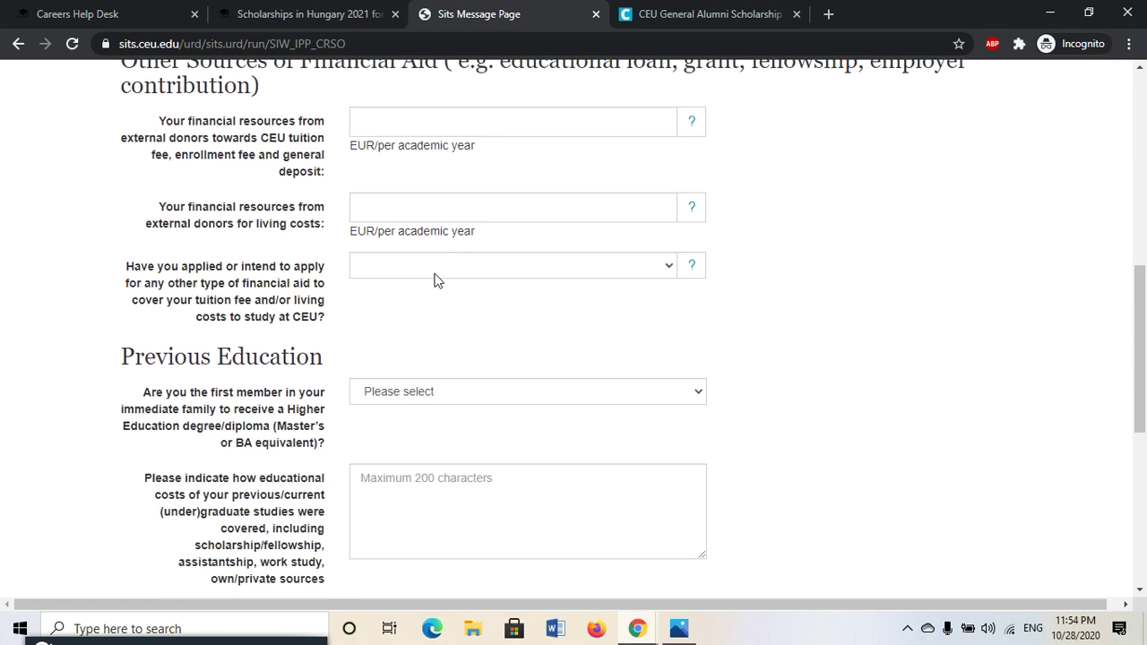
scroll(436, 281, "down", 2)
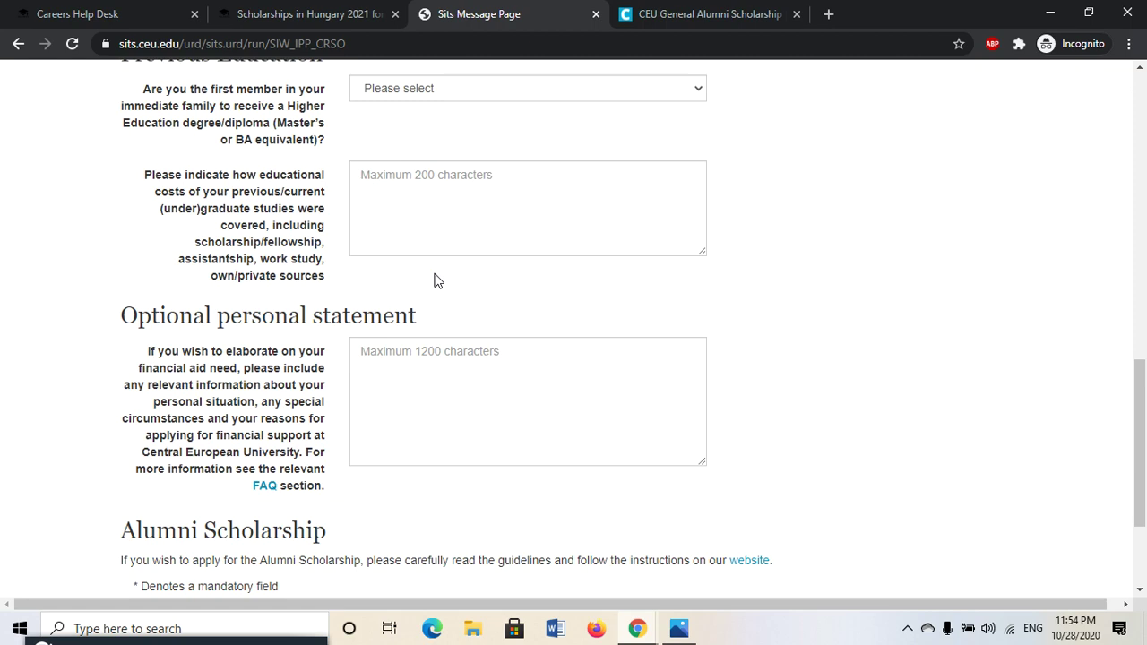
scroll(434, 281, "up", 6)
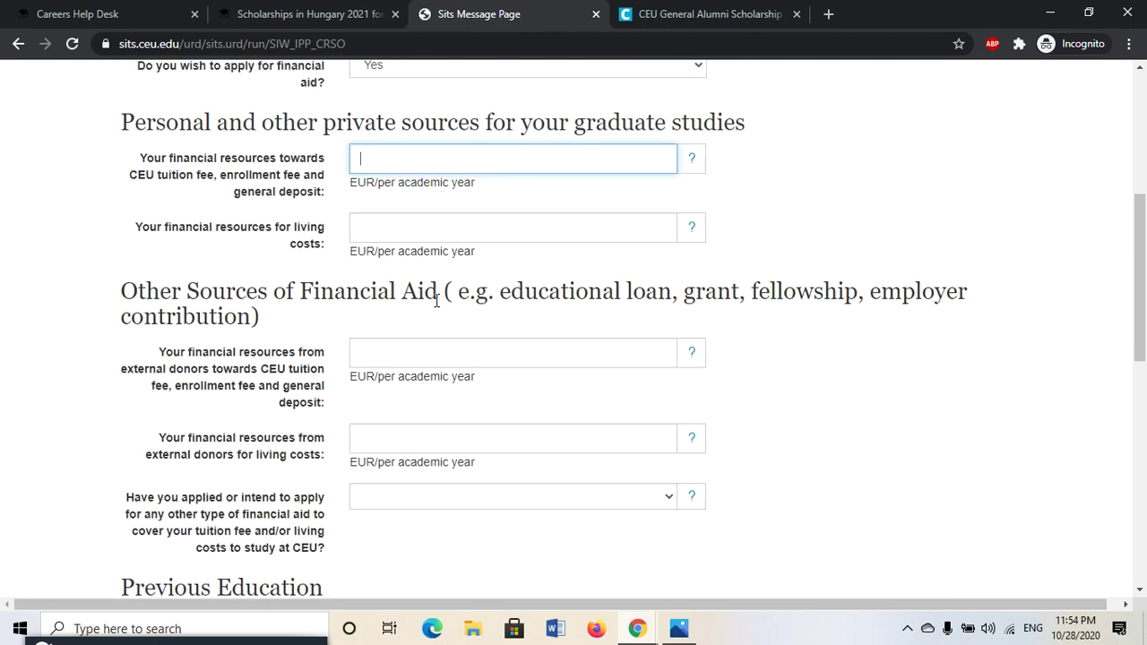
- Set the answer about applying for financial aid back to No
scroll(437, 301, "up", 1)
left_click(500, 140)
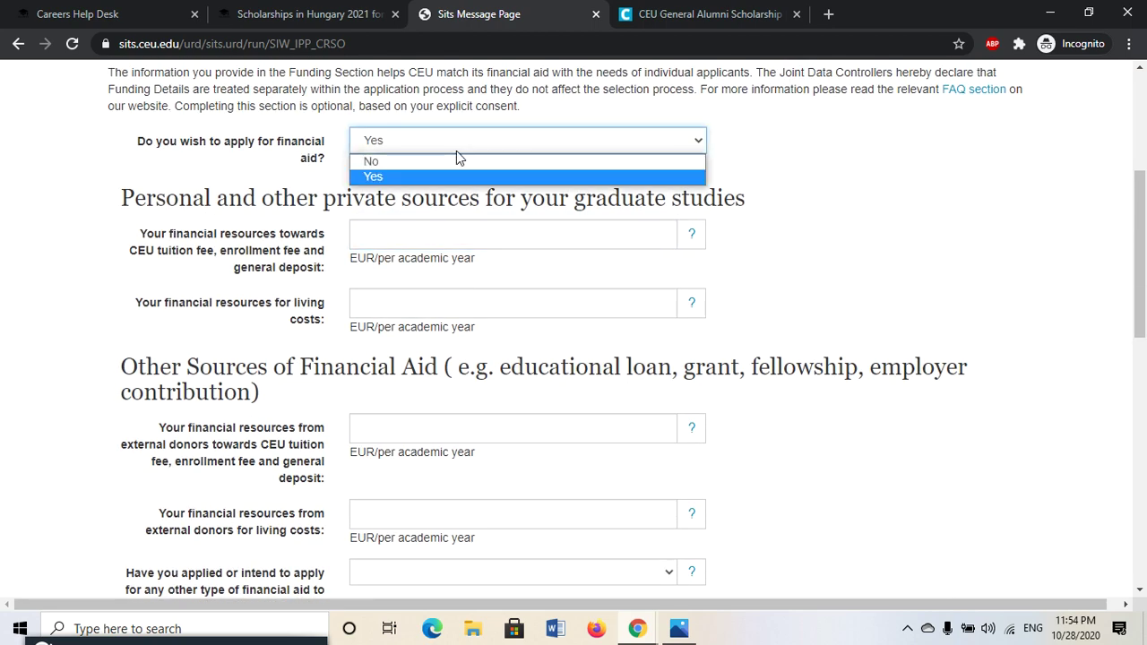
left_click(453, 162)
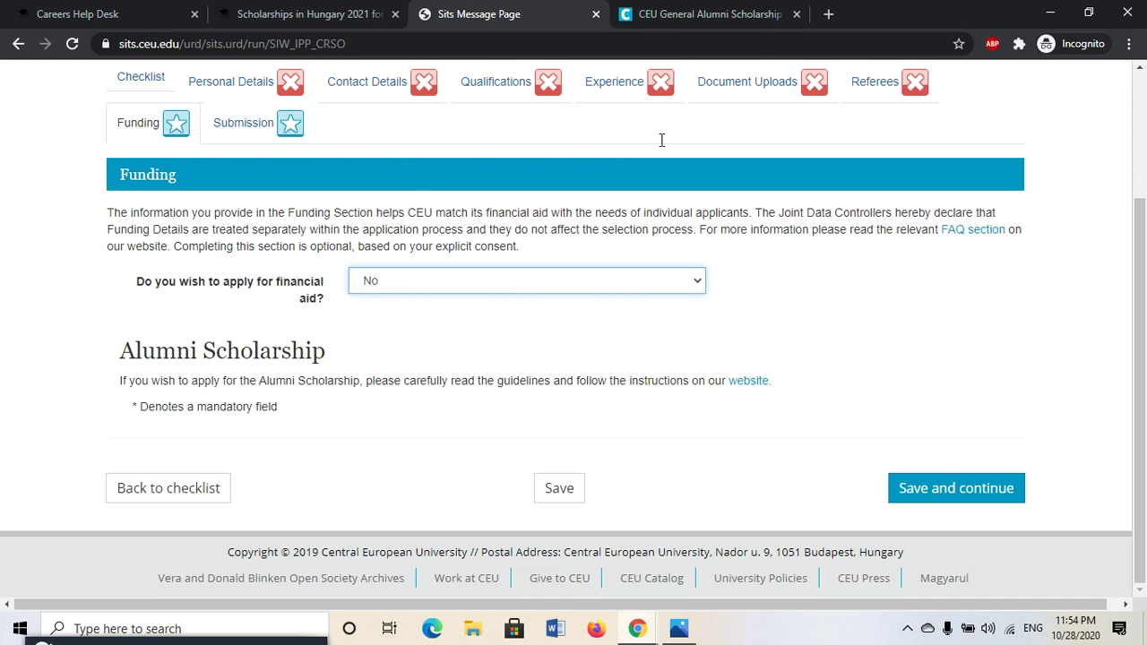
- Highlight the application form notice on the Alumni Scholarship page, check the deadlines on the scholarship poster in Photos, and return to the page
key("ctrl+Tab")
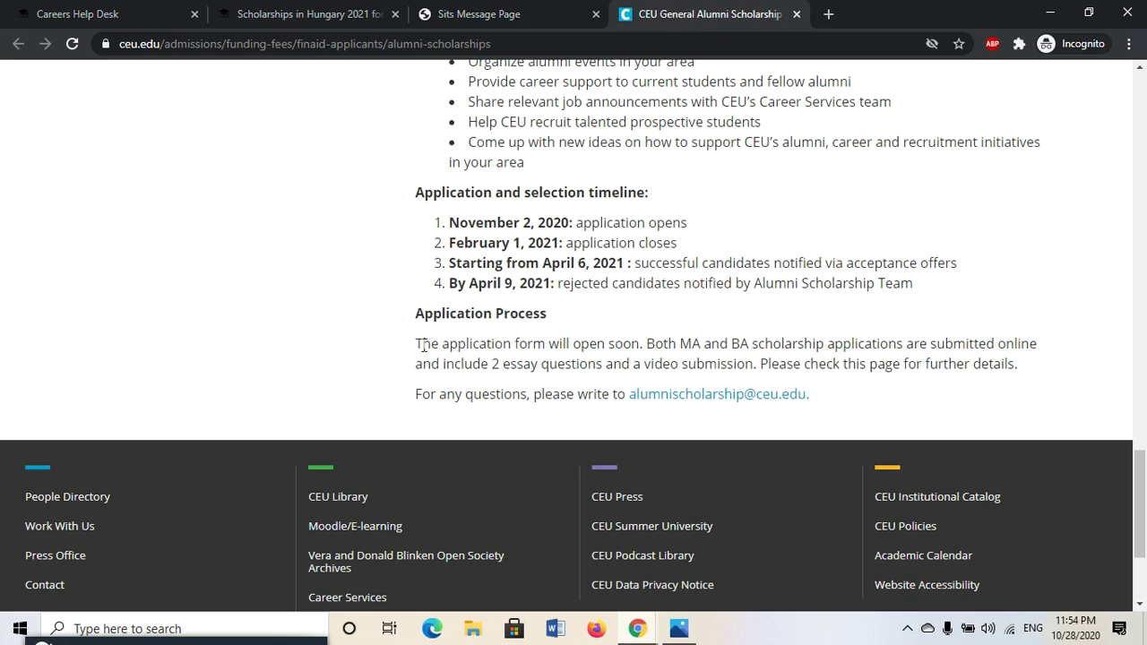
left_click_drag(415, 344, 626, 329)
left_click(680, 628)
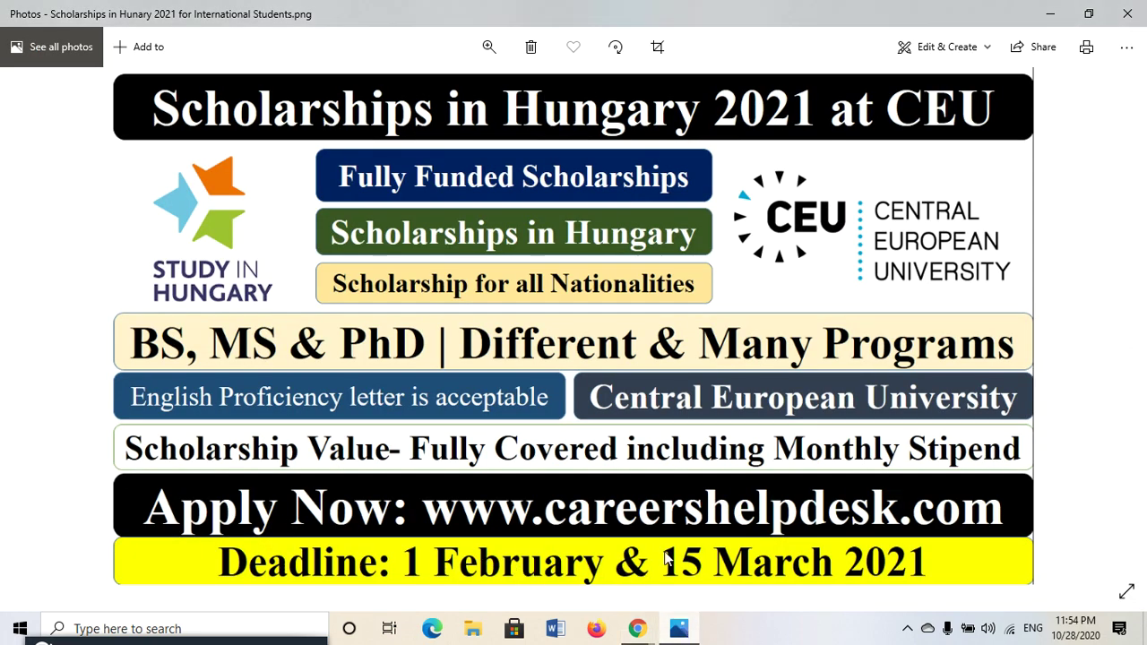
mouse_move(645, 632)
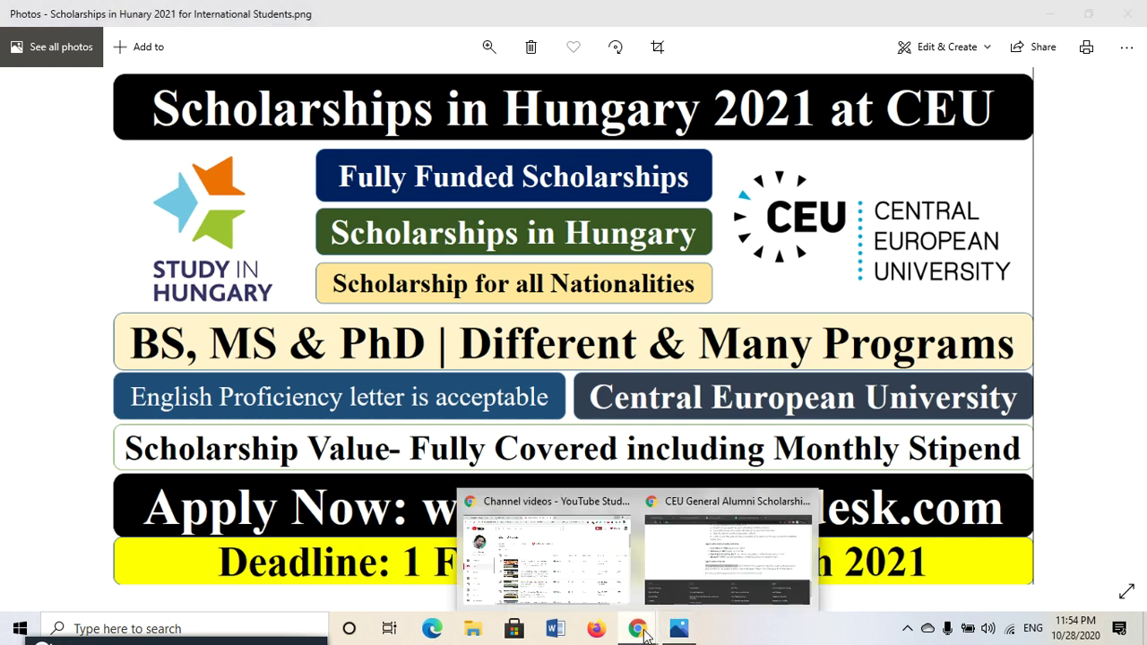
left_click(717, 566)
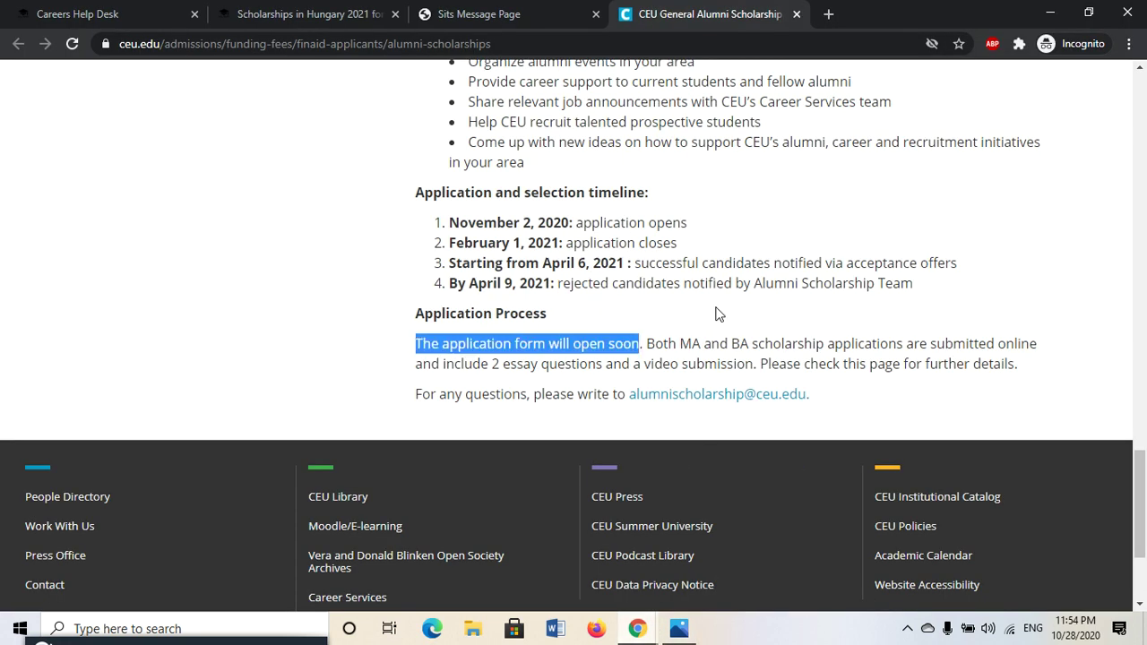
- Open the application form's Submission section and review the Why CEU? questions, Data Protection Statement, Declaration and final agreement
left_click(481, 9)
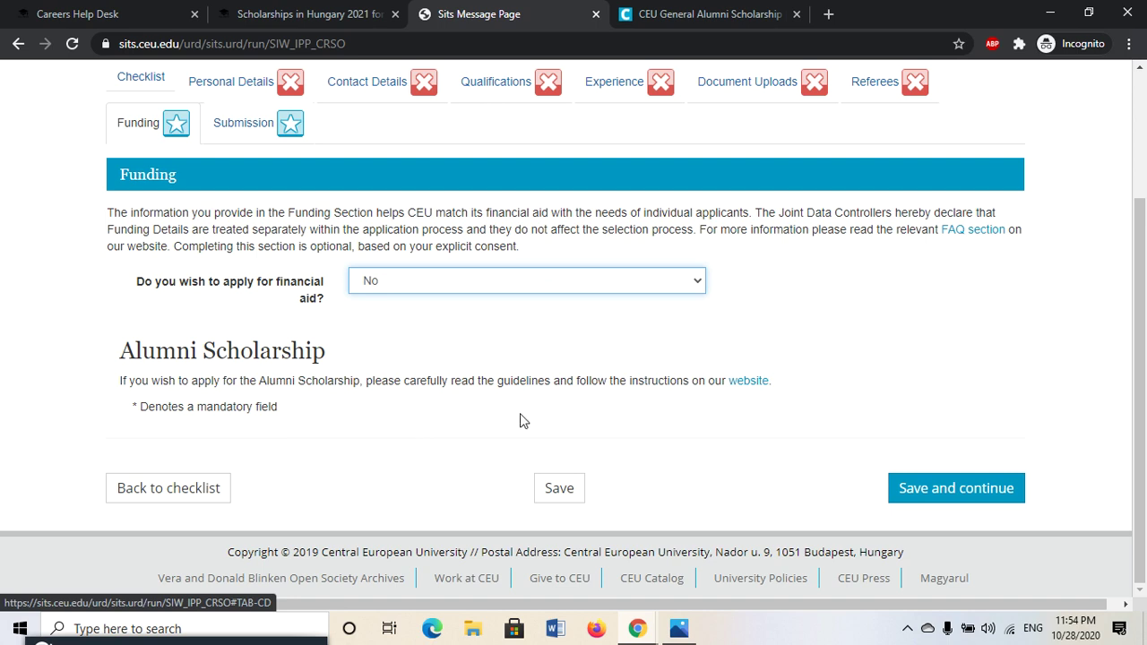
left_click(243, 124)
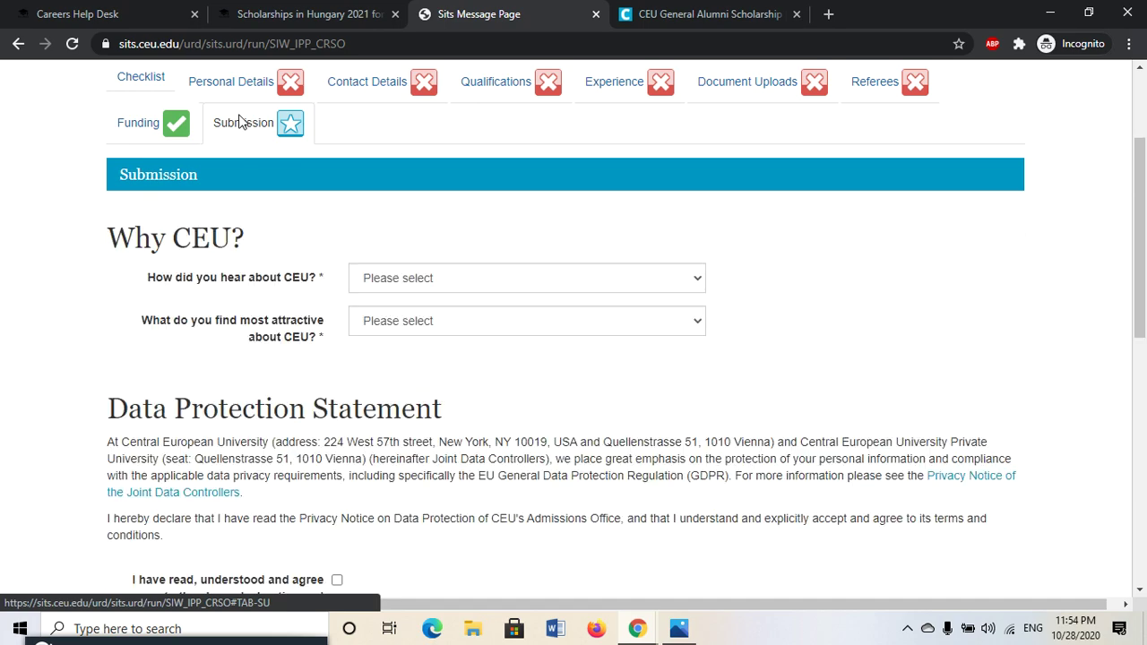
scroll(654, 518, "down", 5)
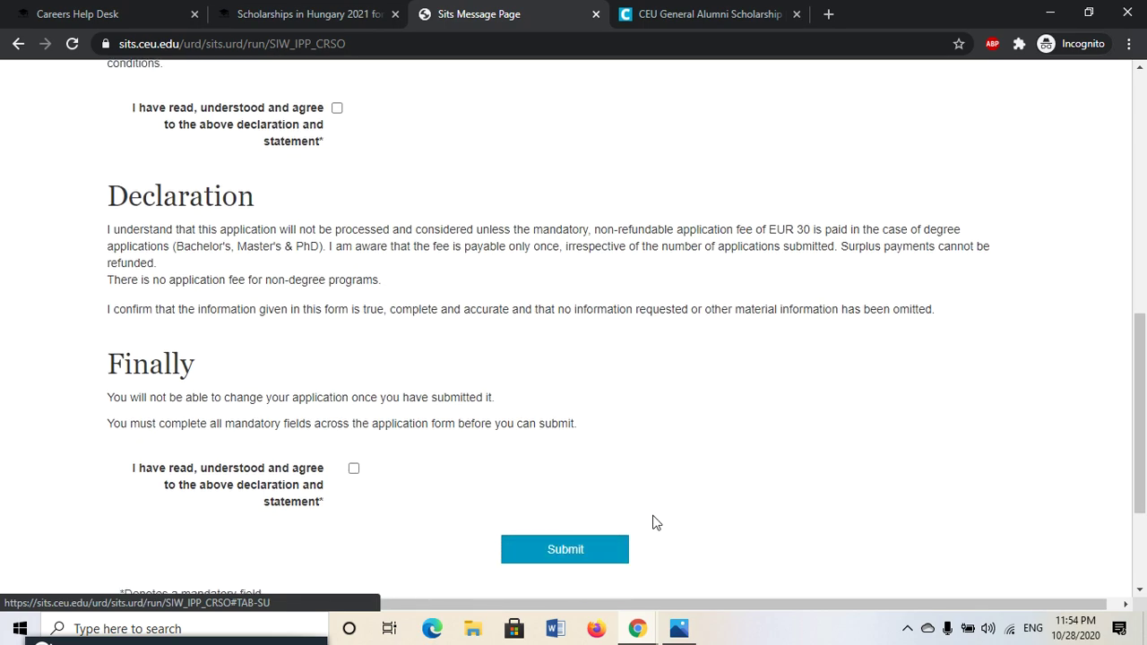
scroll(655, 522, "up", 1)
scroll(654, 522, "down", 1)
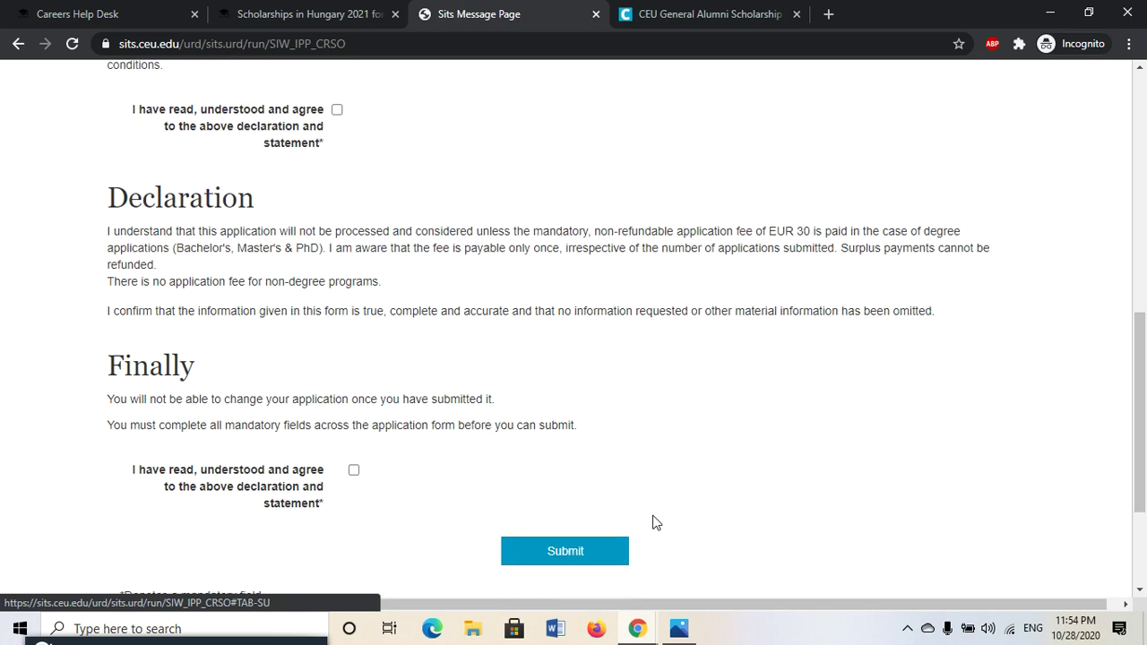
scroll(654, 522, "up", 6)
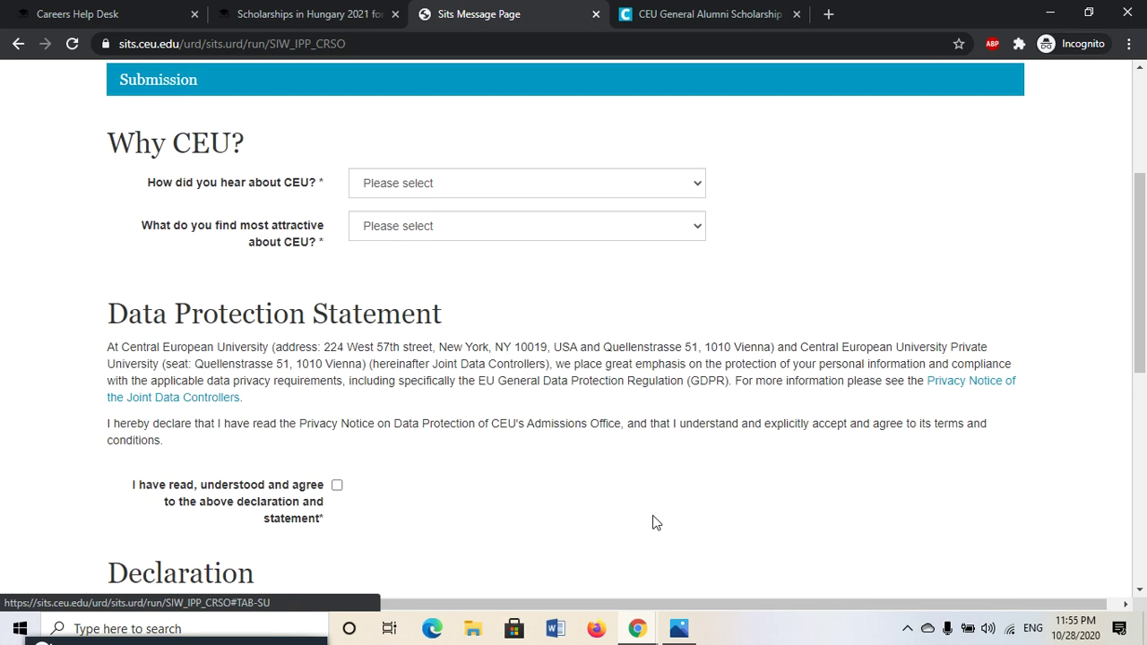
scroll(654, 523, "up", 1)
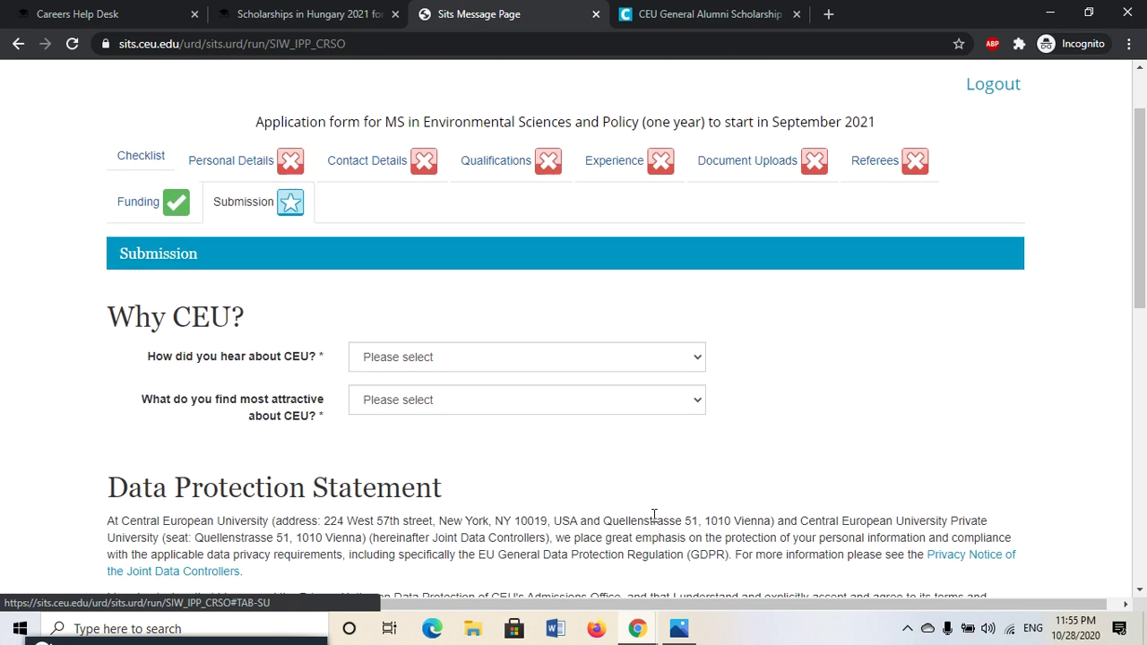